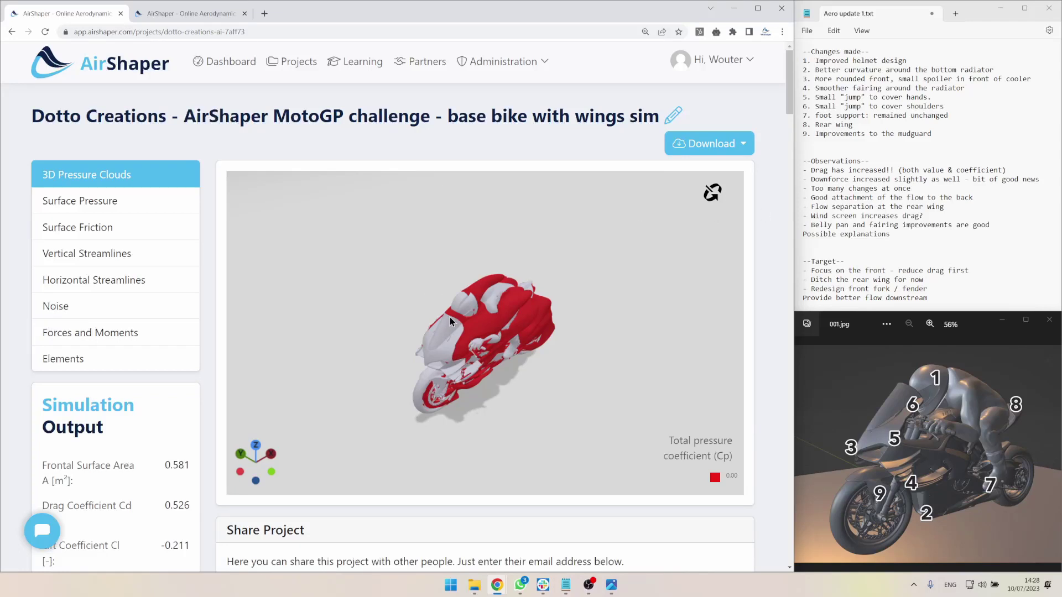
# - Examine the 3D pressure clouds around the bike's nose, windscreen, helmet and rider up close
pyautogui.scroll(5, 457, 315)
pyautogui.moveTo(457, 315); pyautogui.dragTo(480, 325)
pyautogui.scroll(4, 523, 308)
pyautogui.scroll(-3, 521, 305)
pyautogui.scroll(5, 483, 320)
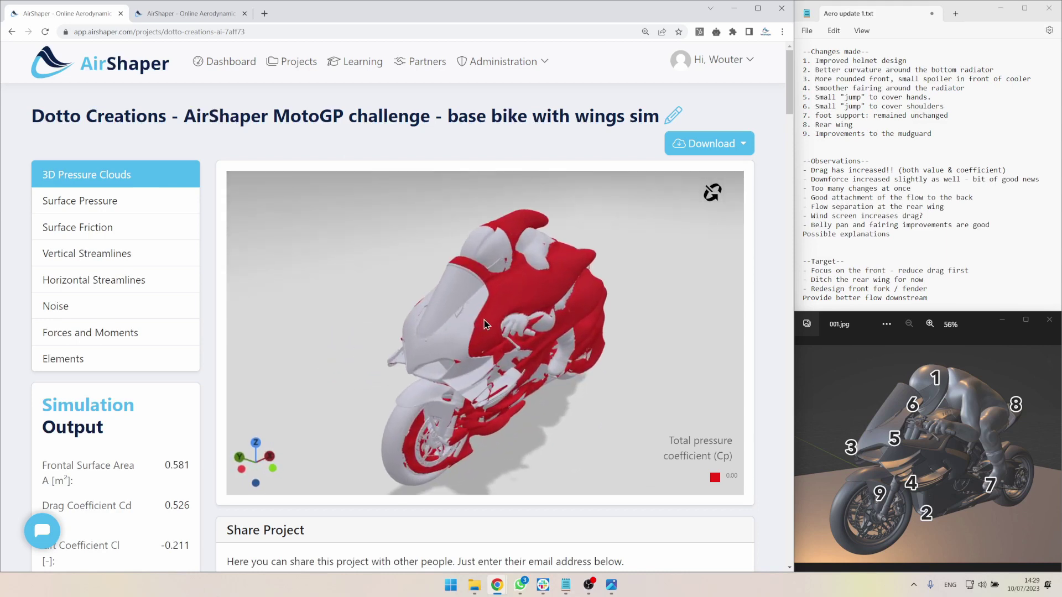
pyautogui.scroll(-3, 486, 325)
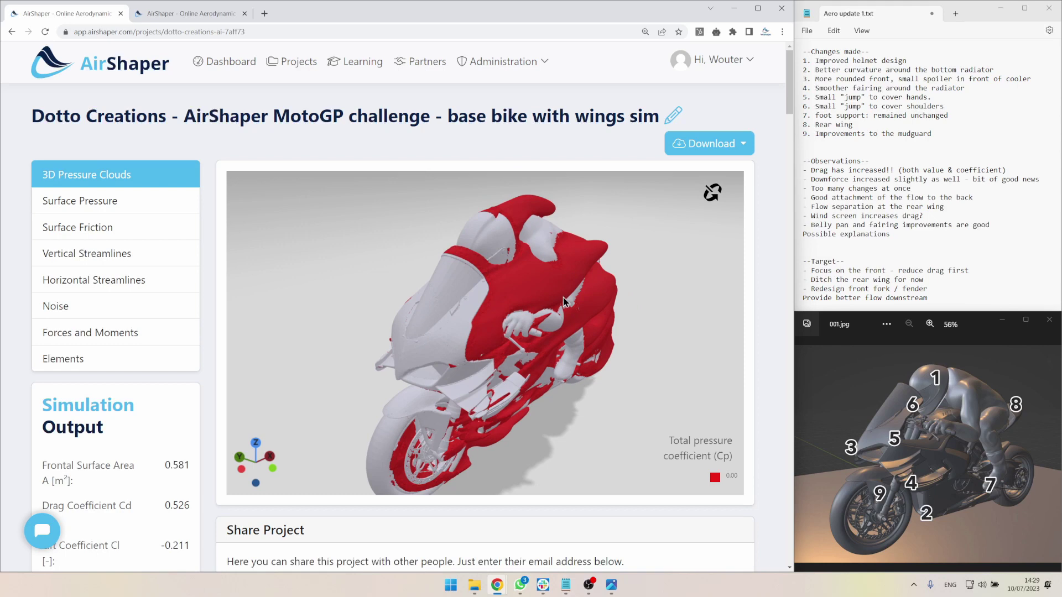
pyautogui.click(992, 463)
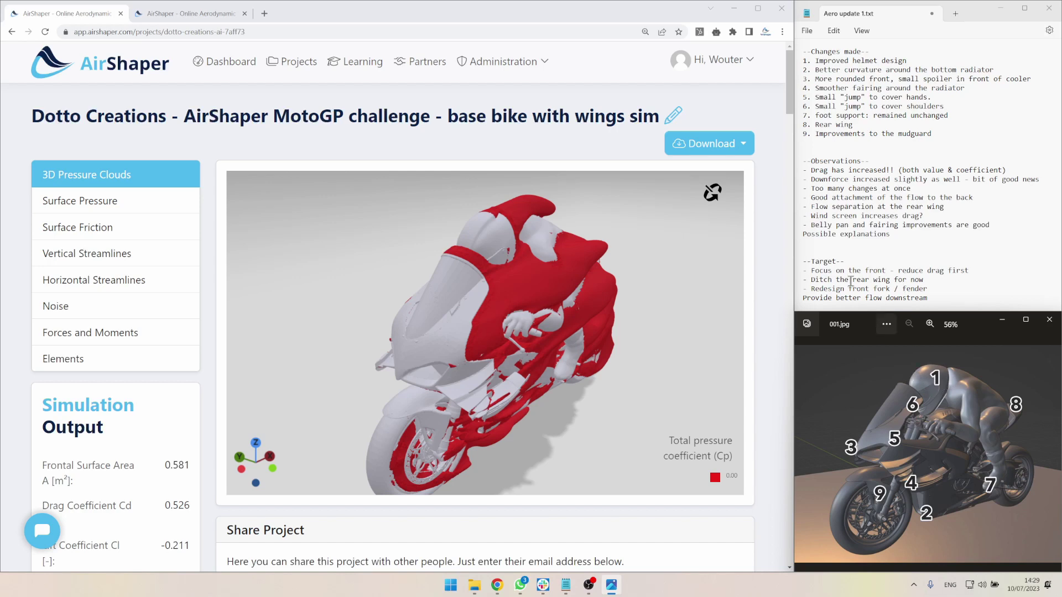
pyautogui.moveTo(475, 346); pyautogui.dragTo(488, 332)
pyautogui.scroll(10, 488, 332)
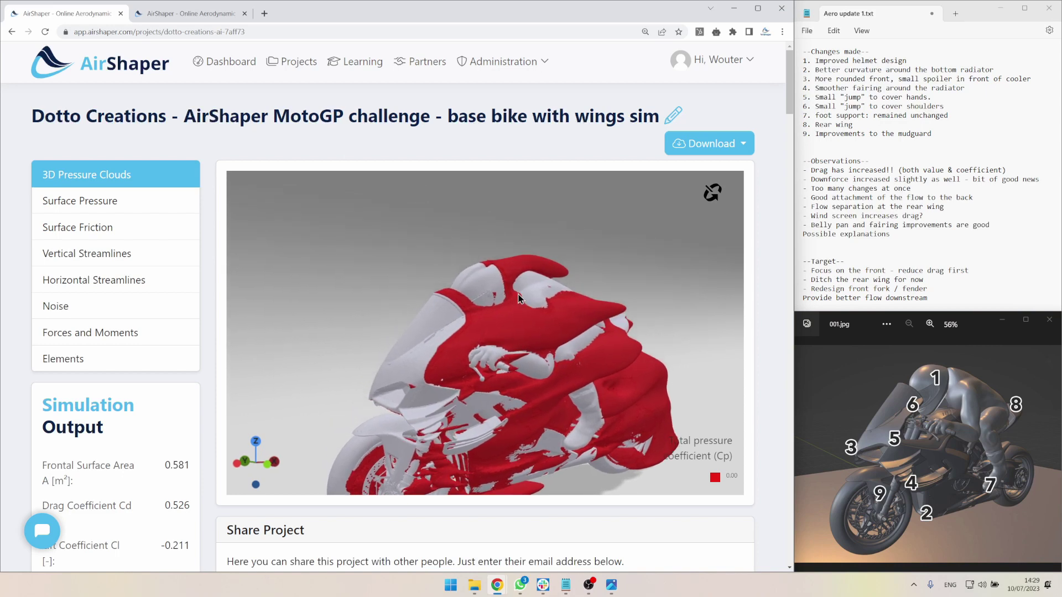
pyautogui.moveTo(497, 262); pyautogui.dragTo(428, 252)
# - Show the vertical streamlines and examine the flow over the windscreen, helmet and rider's back
pyautogui.click(95, 364)
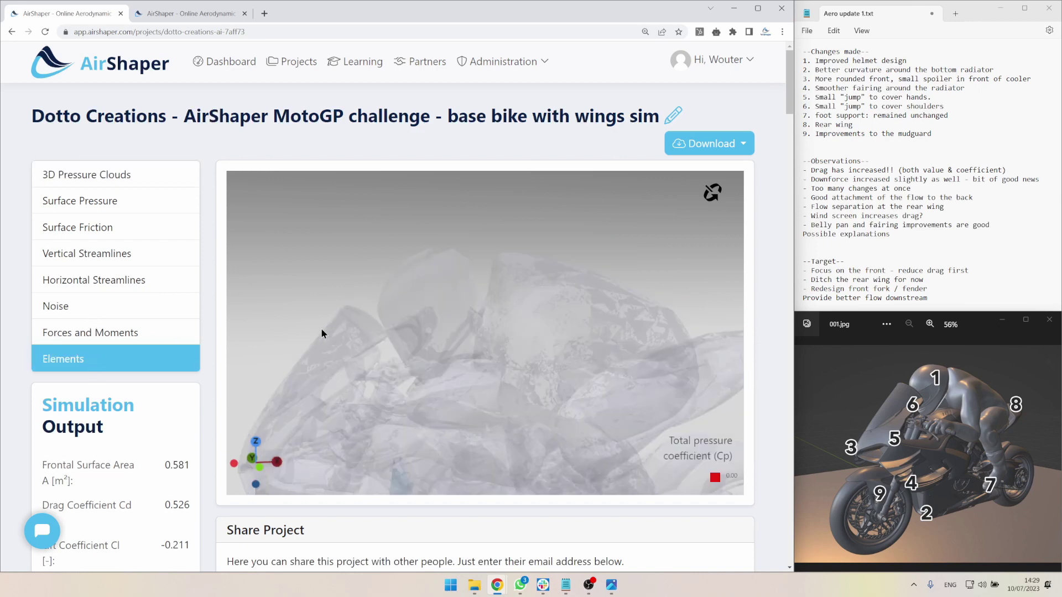
pyautogui.click(99, 345)
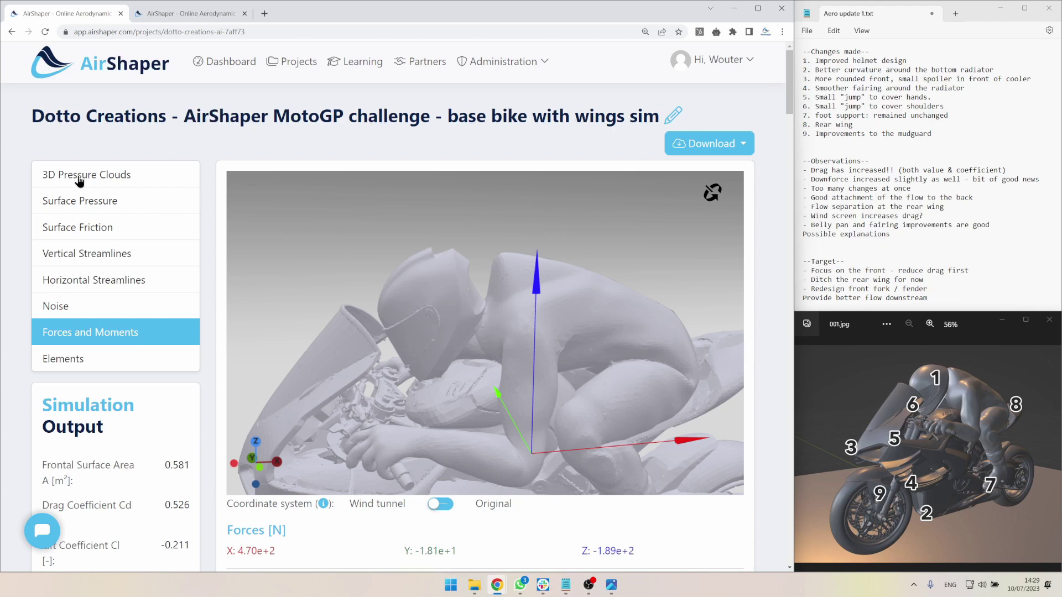
pyautogui.click(115, 255)
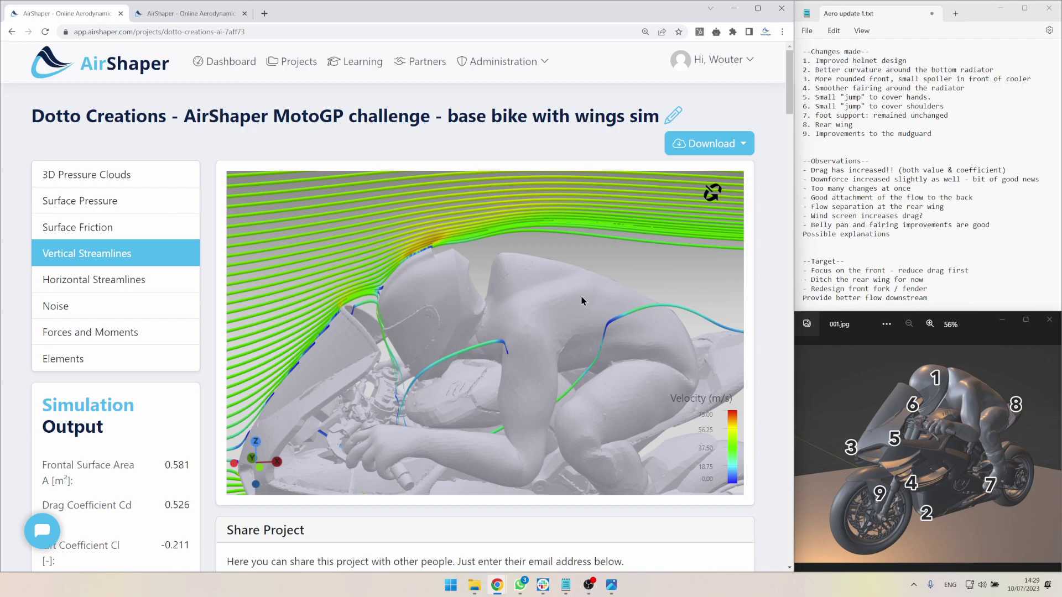
pyautogui.scroll(-5, 616, 276)
pyautogui.moveTo(521, 281); pyautogui.dragTo(518, 307)
pyautogui.scroll(-2, 560, 301)
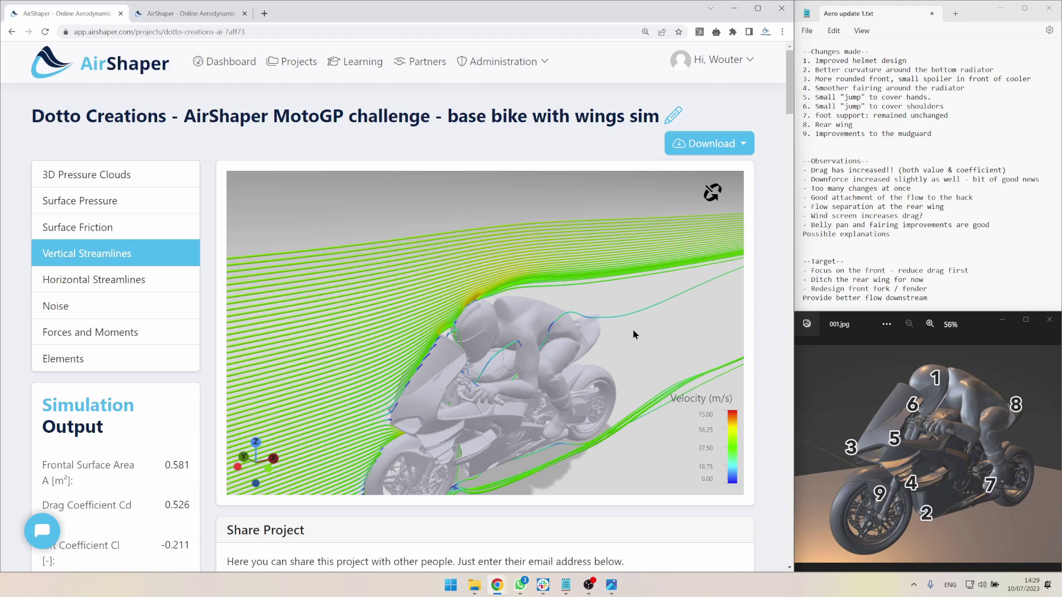
# - Display the 3D pressure clouds and inspect the area between the front wheel and the belly pan up close
pyautogui.click(141, 175)
pyautogui.scroll(5, 514, 365)
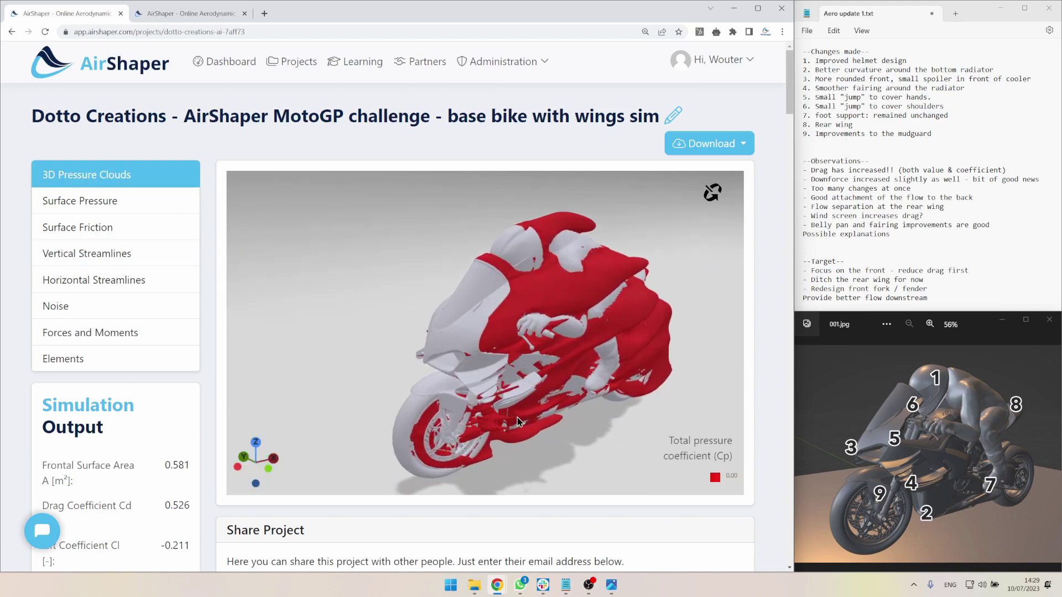
pyautogui.moveTo(541, 423); pyautogui.dragTo(521, 341)
pyautogui.scroll(3, 555, 384)
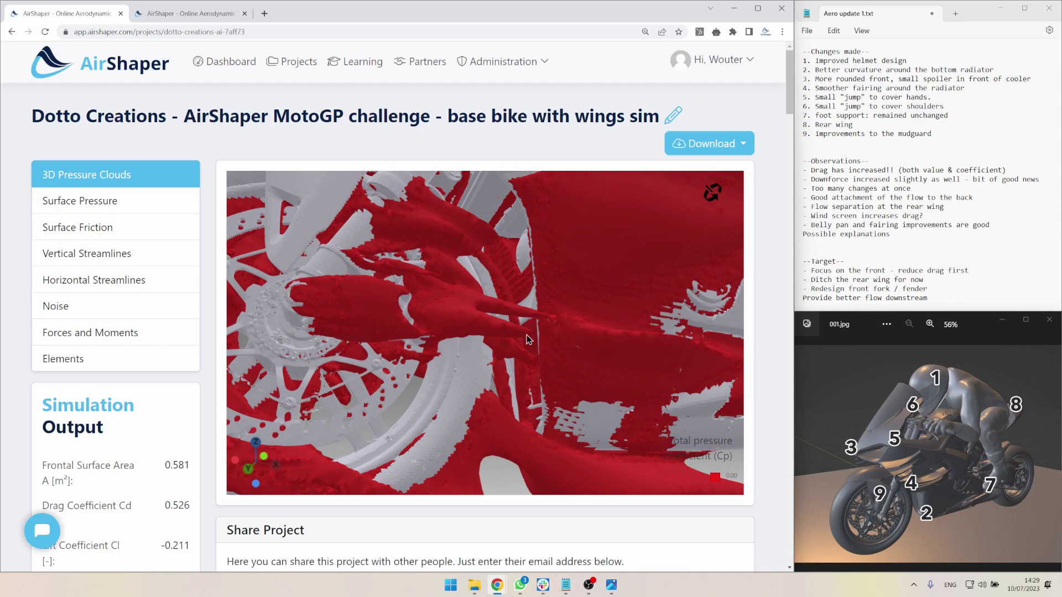
pyautogui.moveTo(526, 338)
pyautogui.mouseDown()
pyautogui.moveTo(569, 360)
pyautogui.moveTo(517, 385)
pyautogui.moveTo(517, 357)
pyautogui.mouseUp()
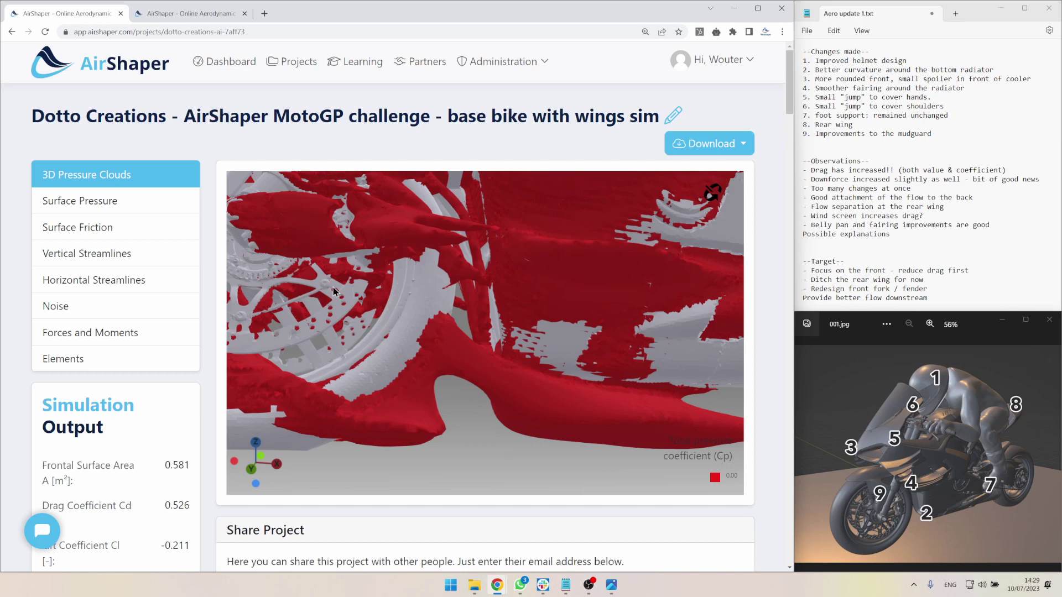
pyautogui.moveTo(391, 299); pyautogui.dragTo(583, 317)
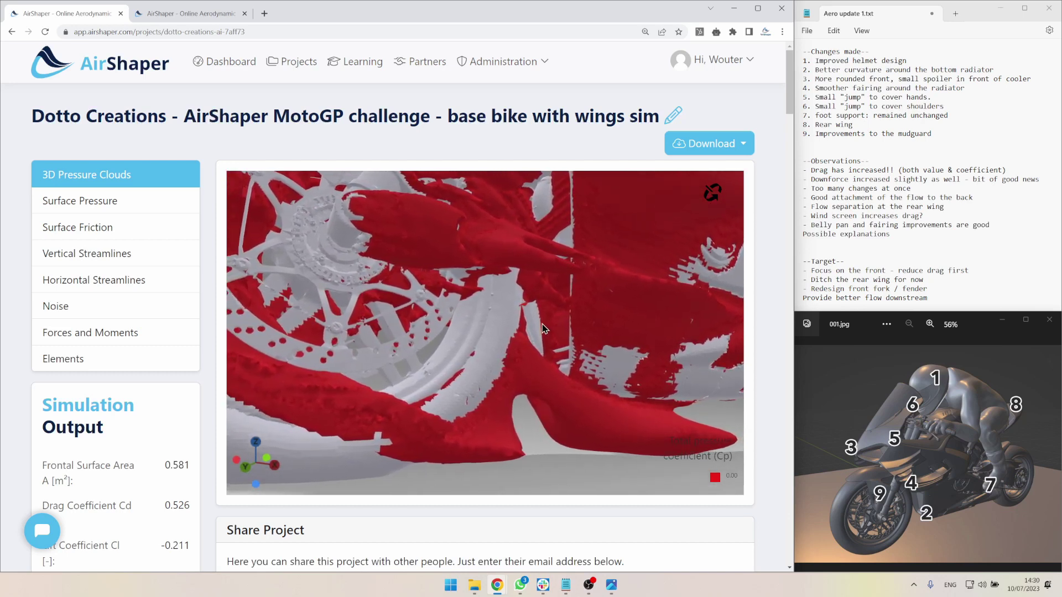
# - Show the forces and moments model and inspect the lower fairing directly behind the front wheel
pyautogui.click(117, 334)
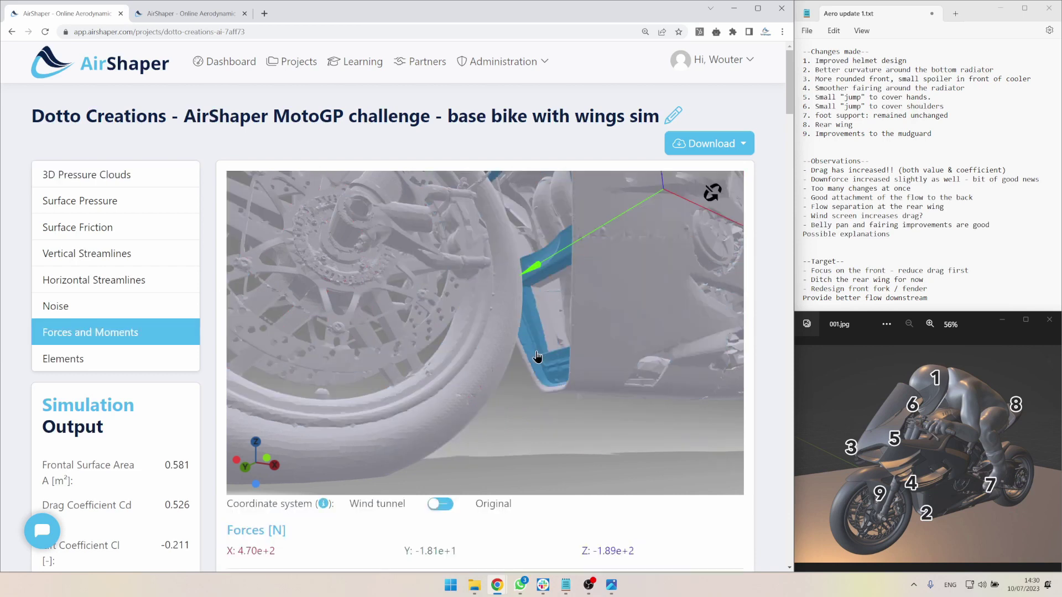
pyautogui.moveTo(561, 400); pyautogui.dragTo(522, 400)
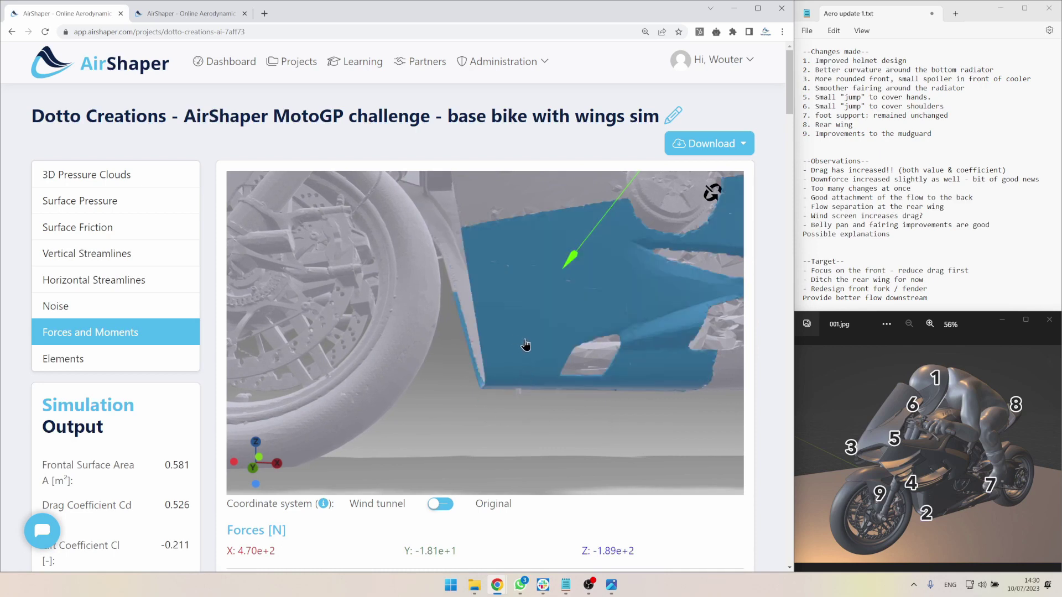
pyautogui.scroll(-5, 525, 345)
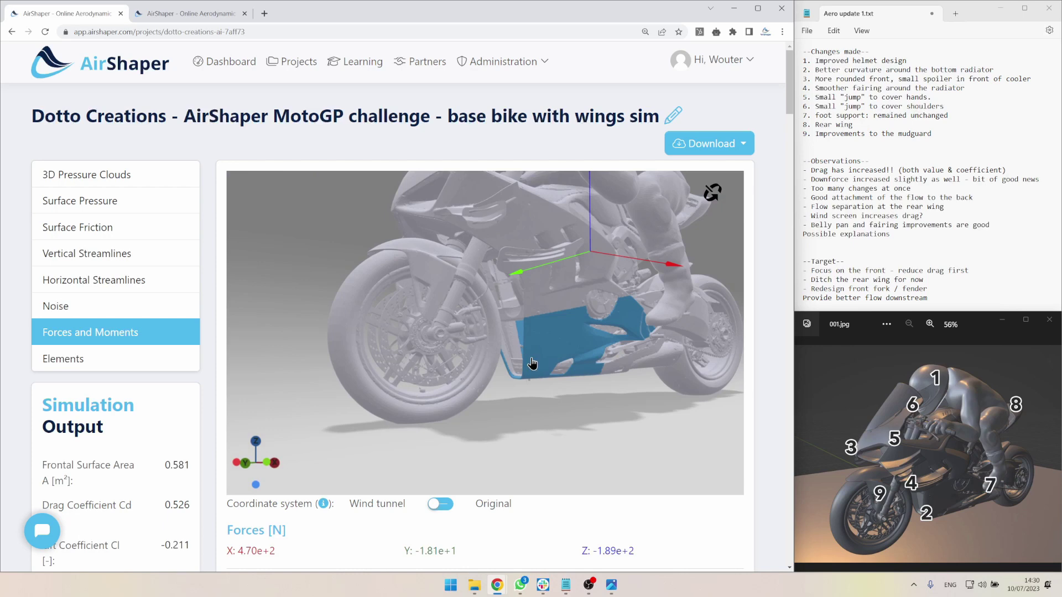
pyautogui.scroll(3, 317, 299)
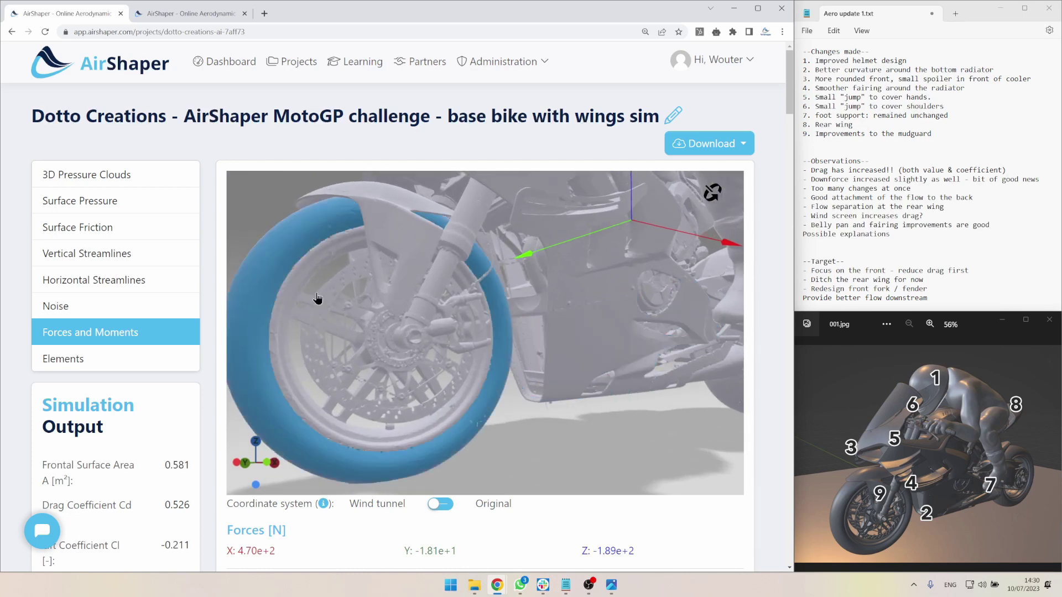
# - Show the simulation elements and check the velocity and pressure data of the lower and upper radiators
pyautogui.click(108, 360)
pyautogui.click(539, 345)
pyautogui.click(531, 260)
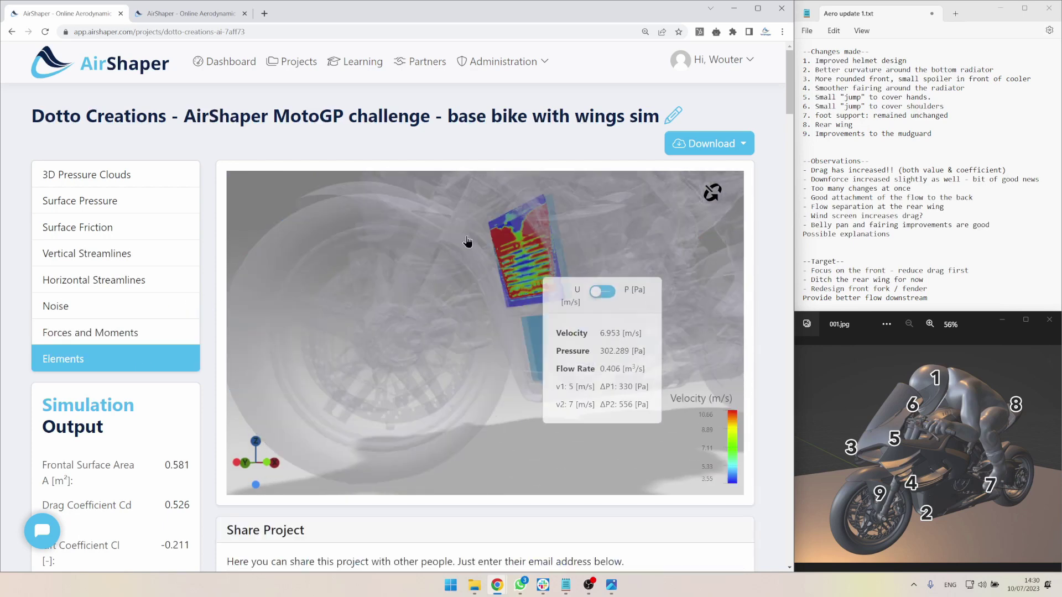
pyautogui.click(296, 204)
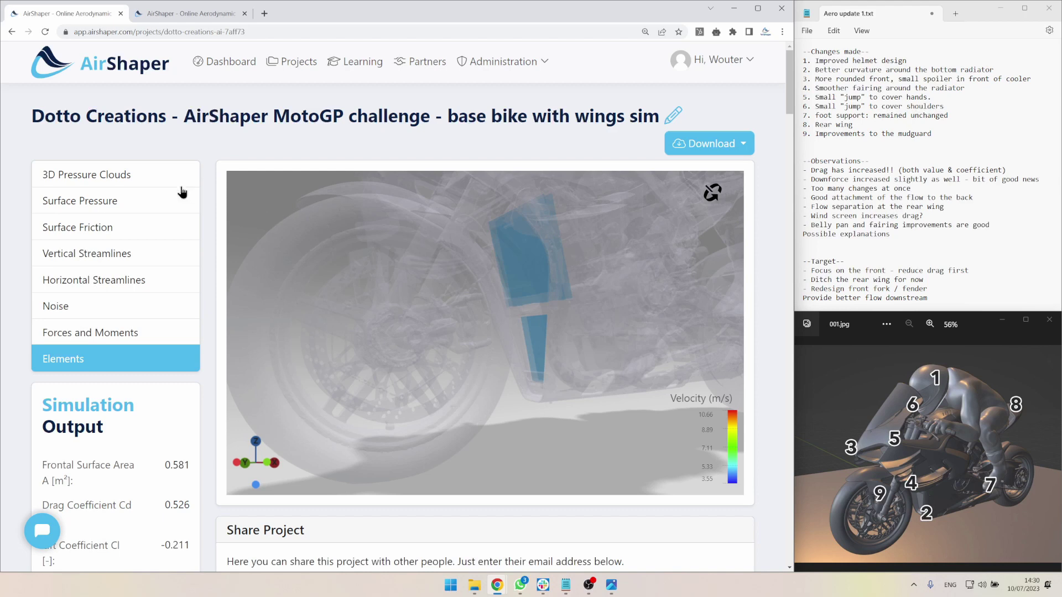
# - Return to the 3D pressure clouds and examine the wake from the front wheel along the side of the bike
pyautogui.click(146, 178)
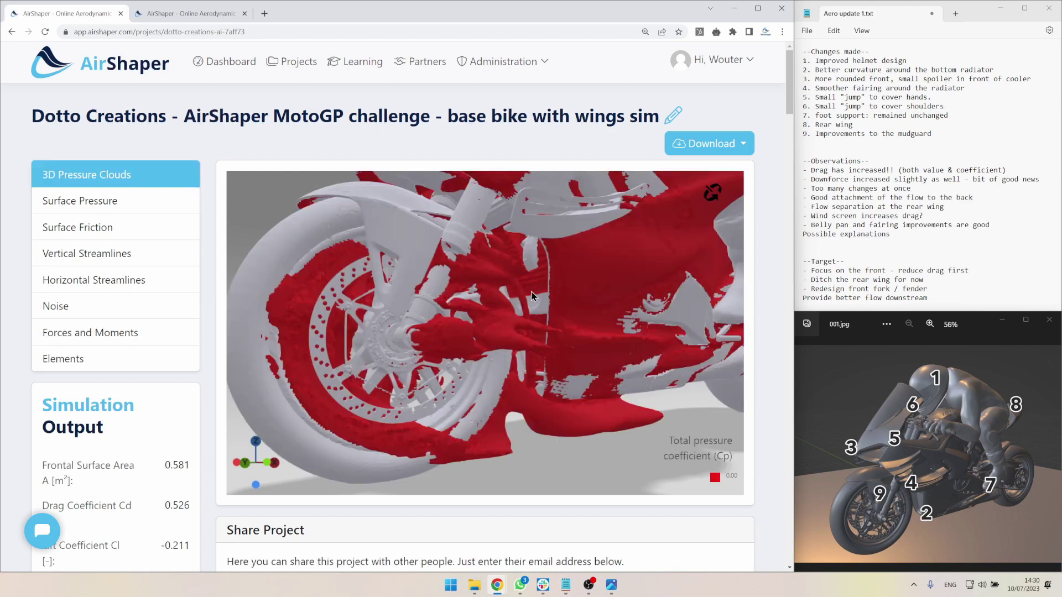
pyautogui.scroll(-3, 542, 300)
pyautogui.moveTo(548, 322); pyautogui.dragTo(481, 379)
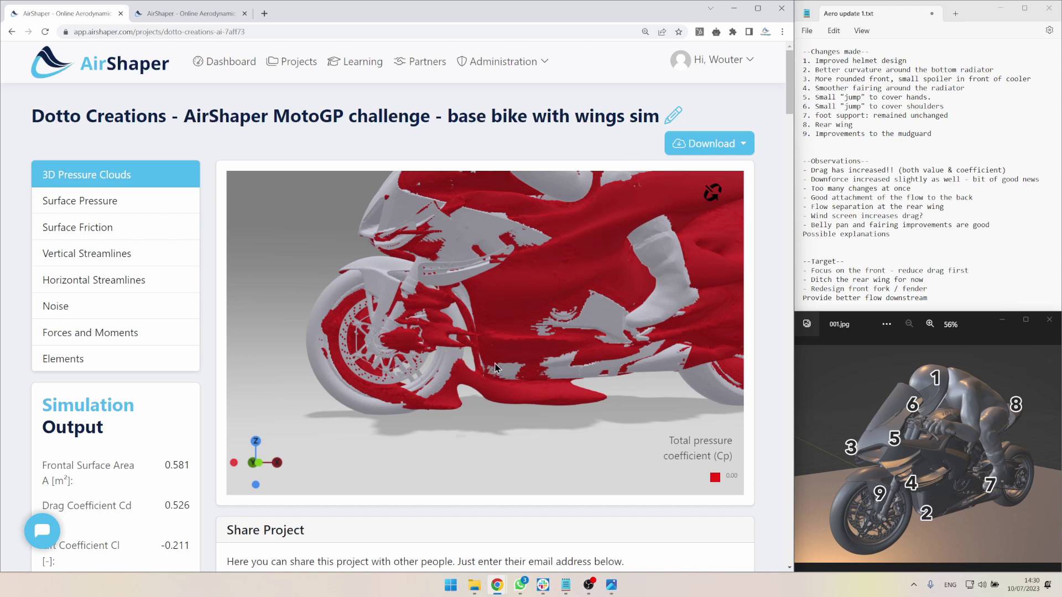
pyautogui.moveTo(482, 371); pyautogui.dragTo(515, 388)
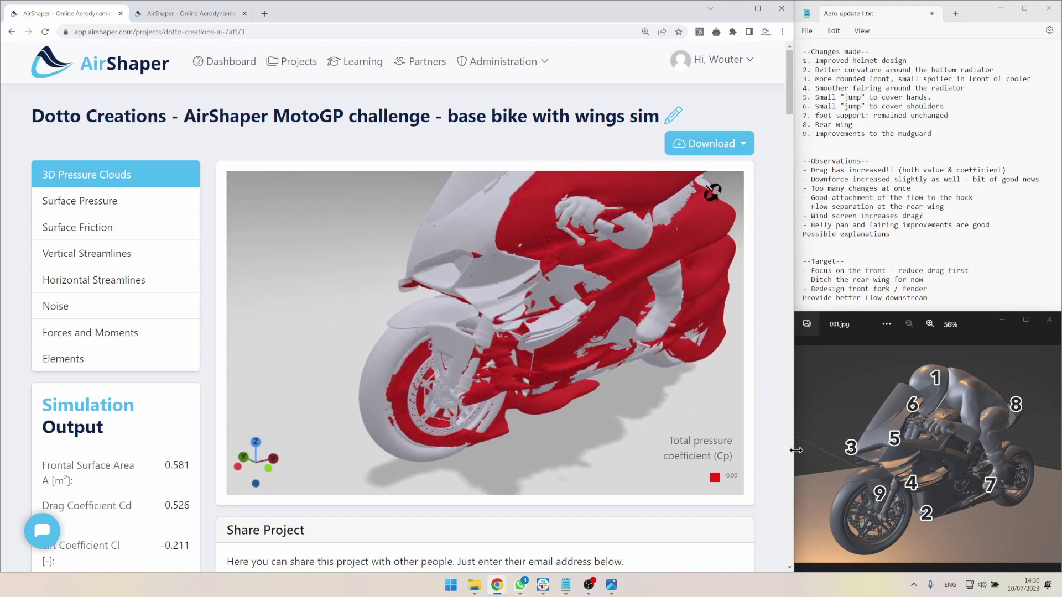
# - Examine the pressure clouds around the front fender, fork, nose and side winglets from several angles
pyautogui.scroll(5, 488, 260)
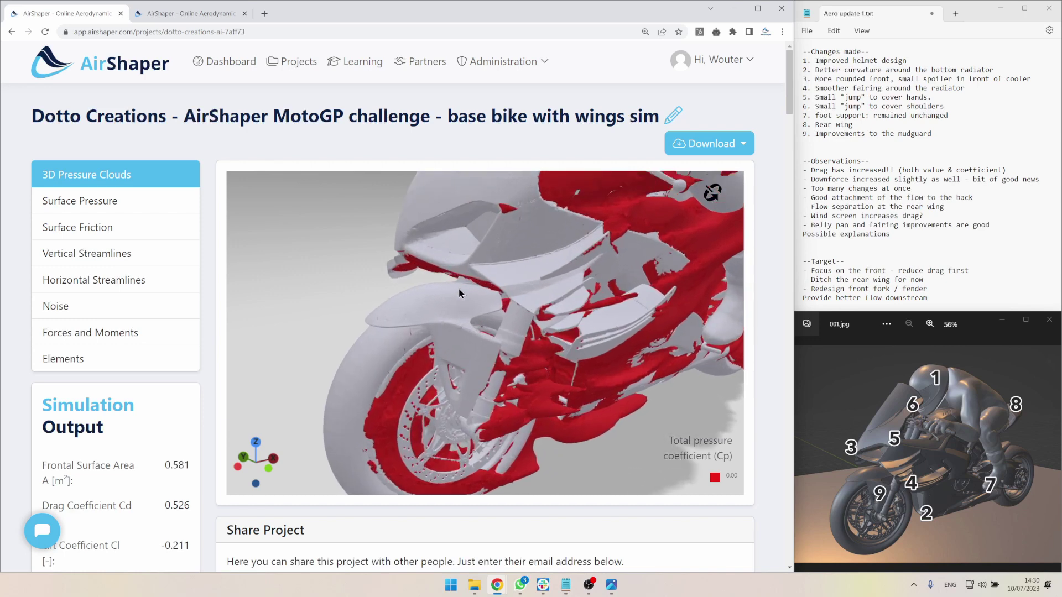
pyautogui.moveTo(487, 280); pyautogui.dragTo(510, 275)
pyautogui.moveTo(506, 249); pyautogui.dragTo(467, 289, button='right')
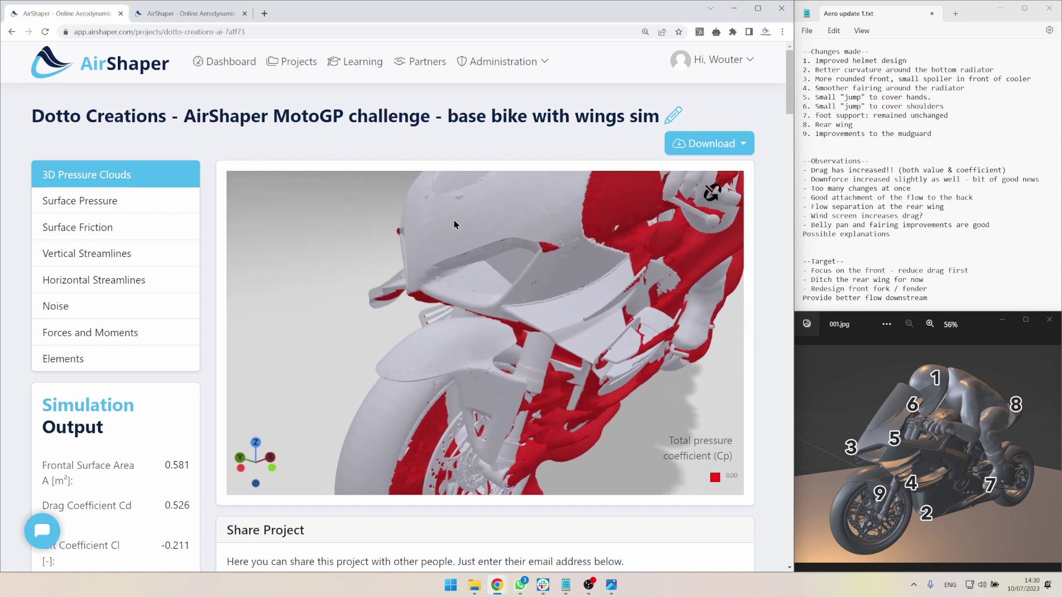
pyautogui.moveTo(429, 296); pyautogui.dragTo(405, 291)
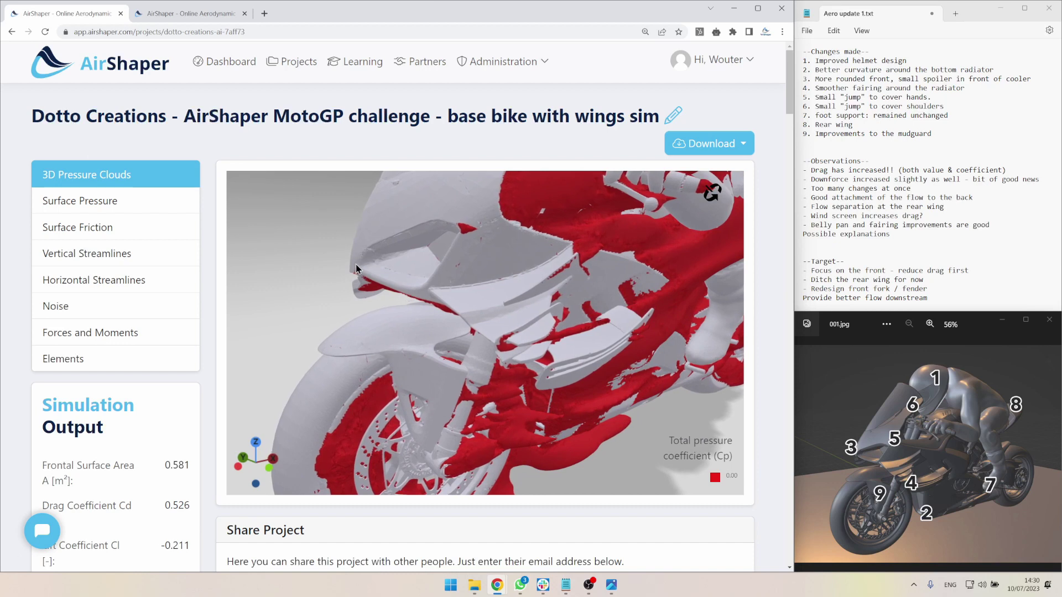
pyautogui.moveTo(356, 269); pyautogui.dragTo(362, 250)
pyautogui.moveTo(388, 265); pyautogui.dragTo(395, 274, button='right')
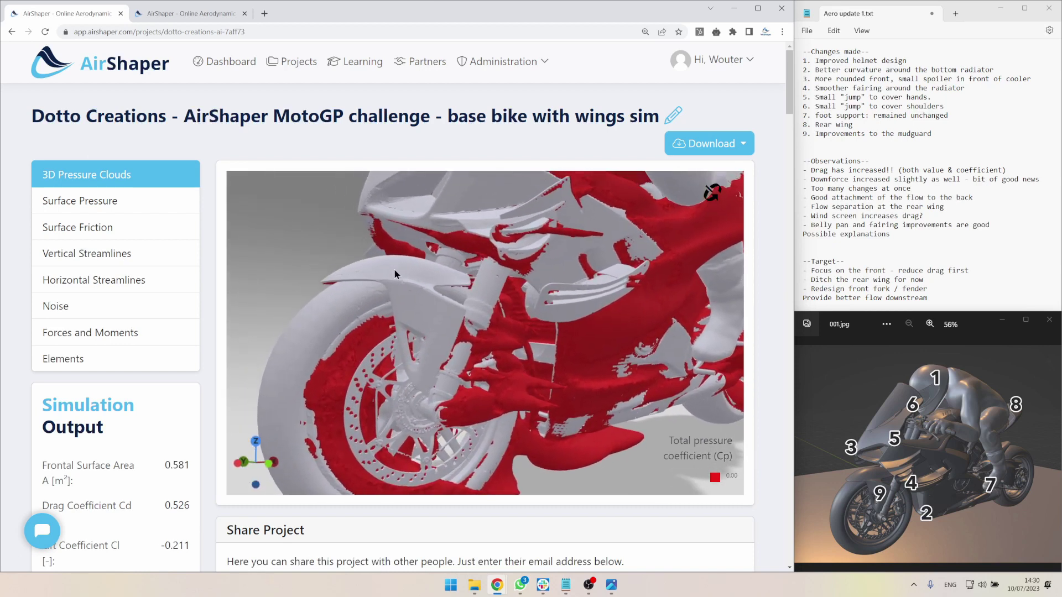
pyautogui.moveTo(395, 274); pyautogui.dragTo(437, 274)
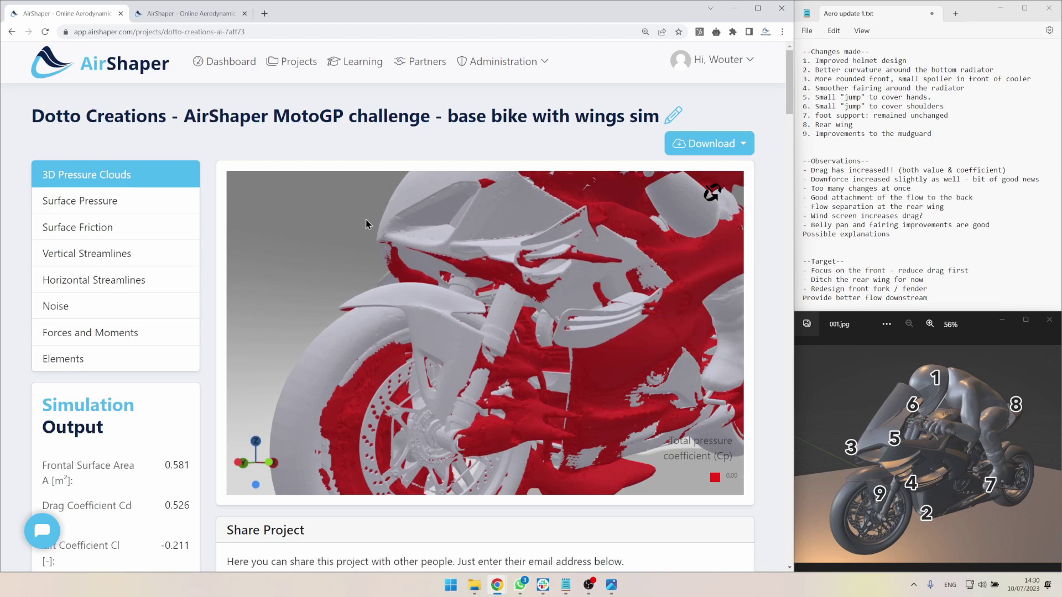
pyautogui.moveTo(454, 275); pyautogui.dragTo(478, 319)
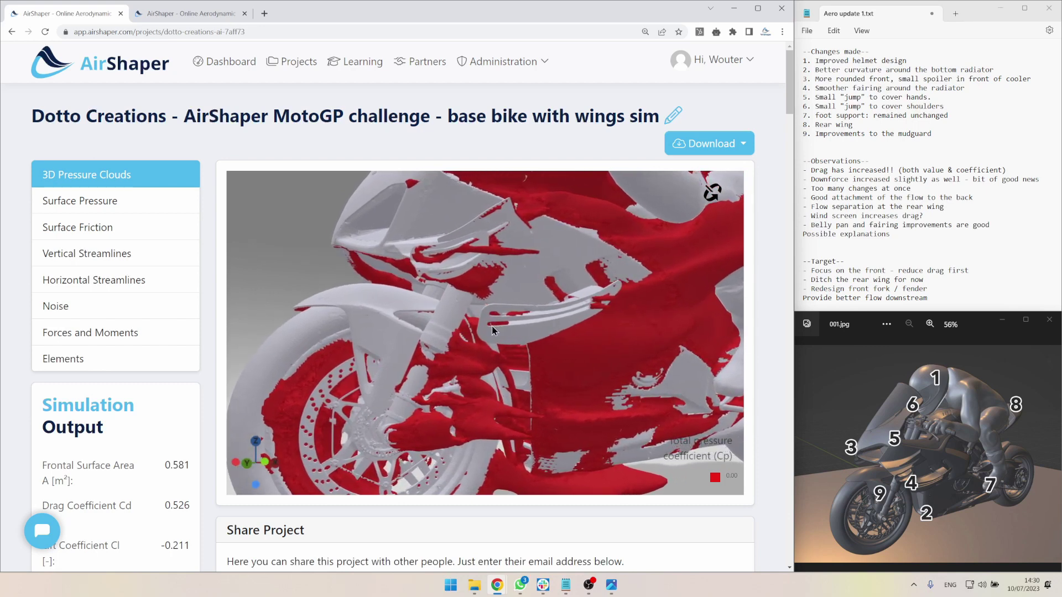
pyautogui.scroll(-3, 570, 289)
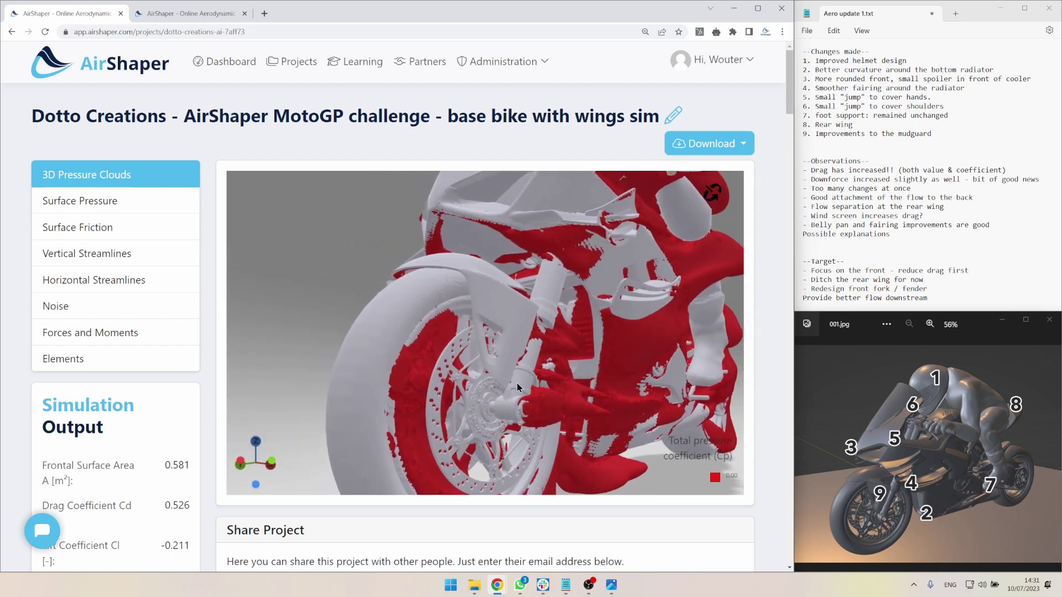
pyautogui.moveTo(545, 354); pyautogui.dragTo(493, 380)
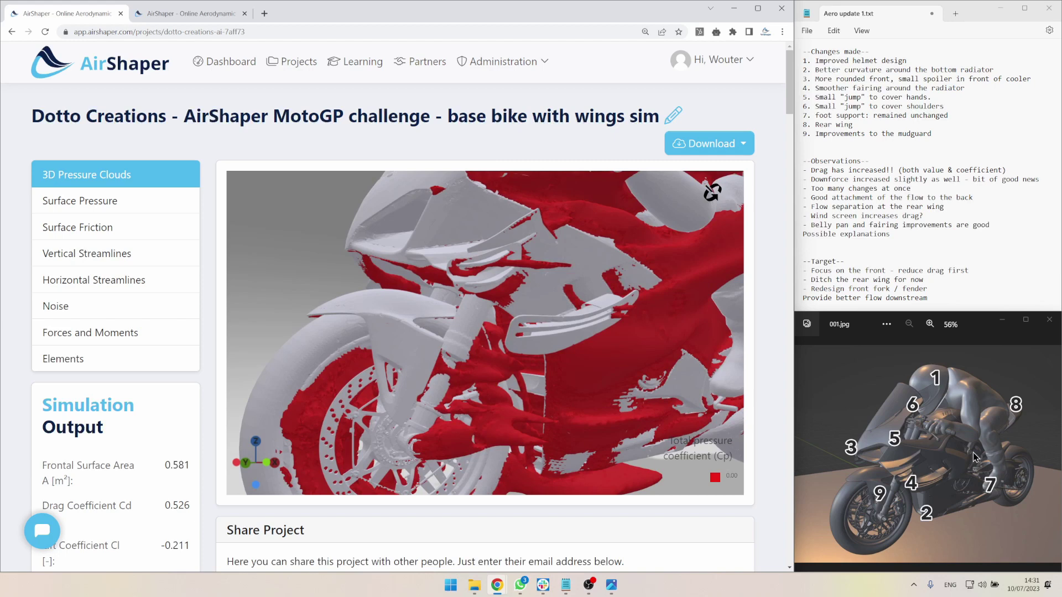
# - Show the forces and moments model and inspect the bare geometry of the nose, fork and radiator fairing
pyautogui.click(938, 478)
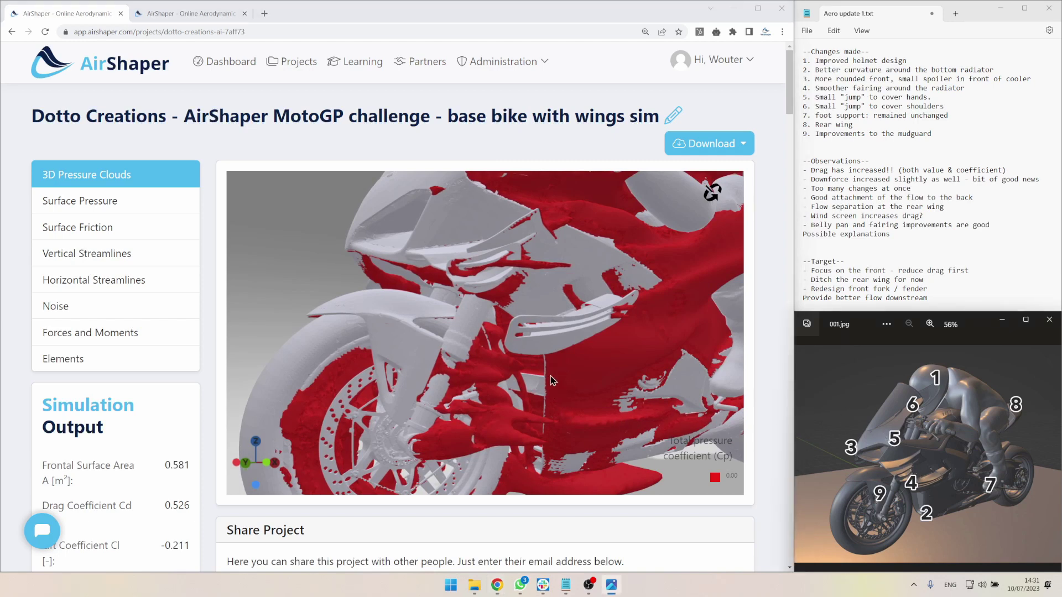
pyautogui.moveTo(554, 350); pyautogui.dragTo(544, 408)
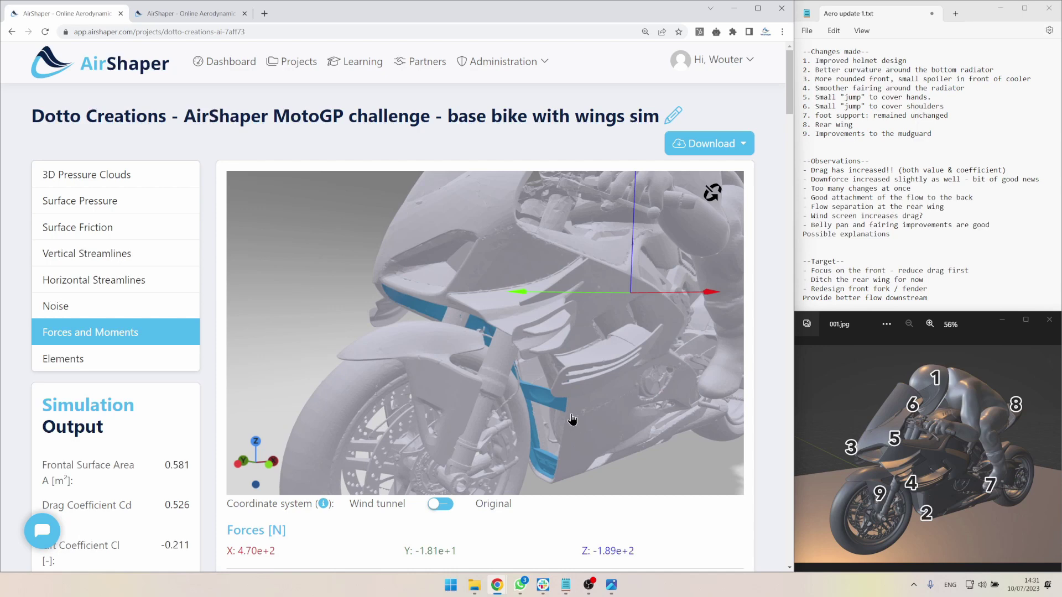
pyautogui.moveTo(582, 389); pyautogui.dragTo(549, 386)
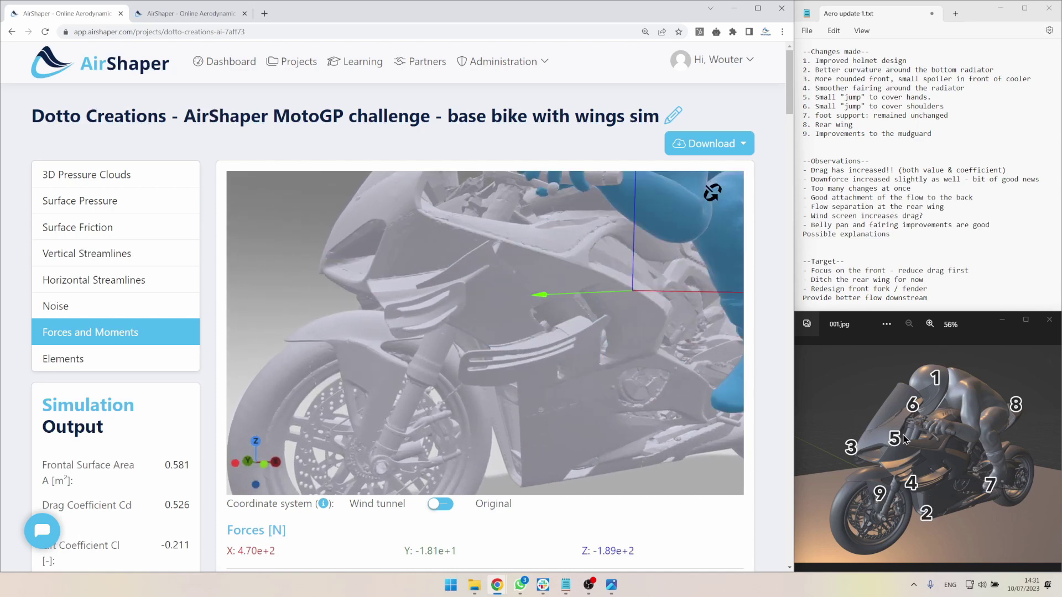
pyautogui.moveTo(497, 351); pyautogui.dragTo(521, 332)
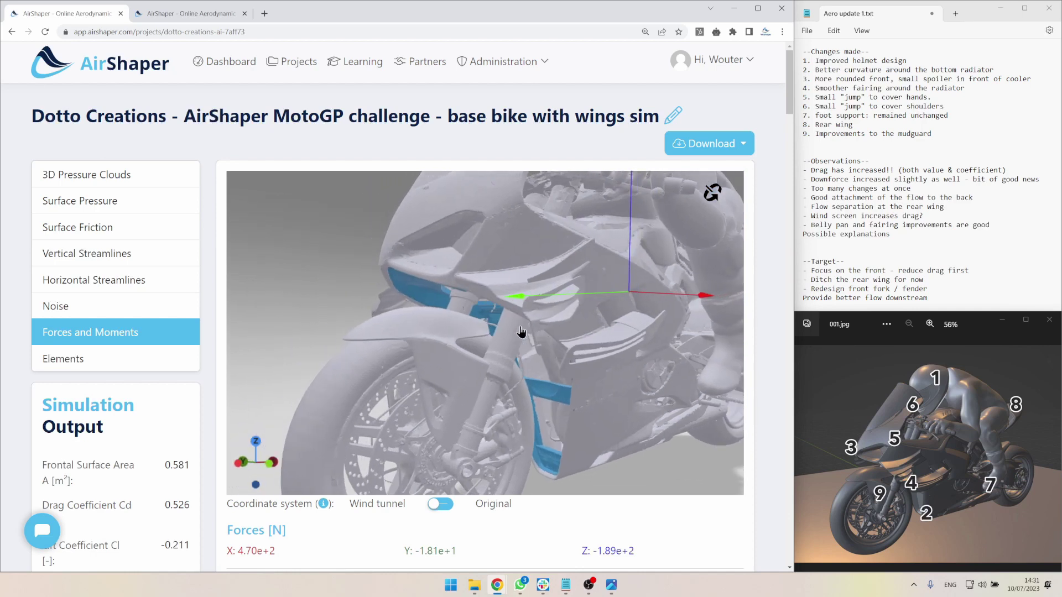
pyautogui.moveTo(515, 332); pyautogui.dragTo(487, 357, button='right')
# - Bring back the 3D pressure clouds and view the bike and rider from the front
pyautogui.click(123, 175)
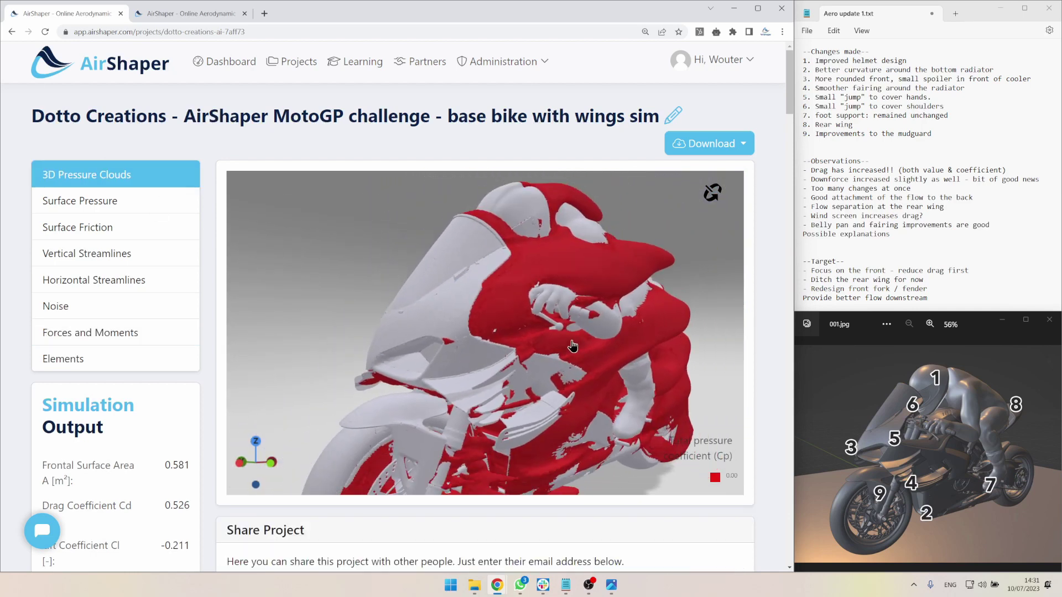
pyautogui.moveTo(602, 346); pyautogui.dragTo(593, 297)
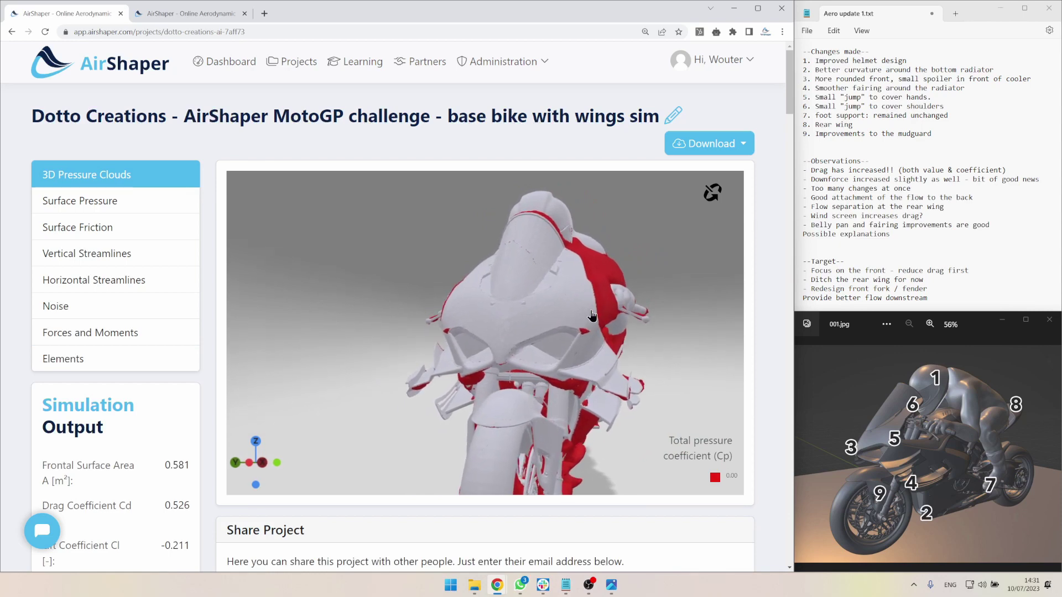
# - Examine the pressure clouds around the nose, windscreen, shoulder and hand from the front and the side
pyautogui.moveTo(592, 316); pyautogui.dragTo(560, 234)
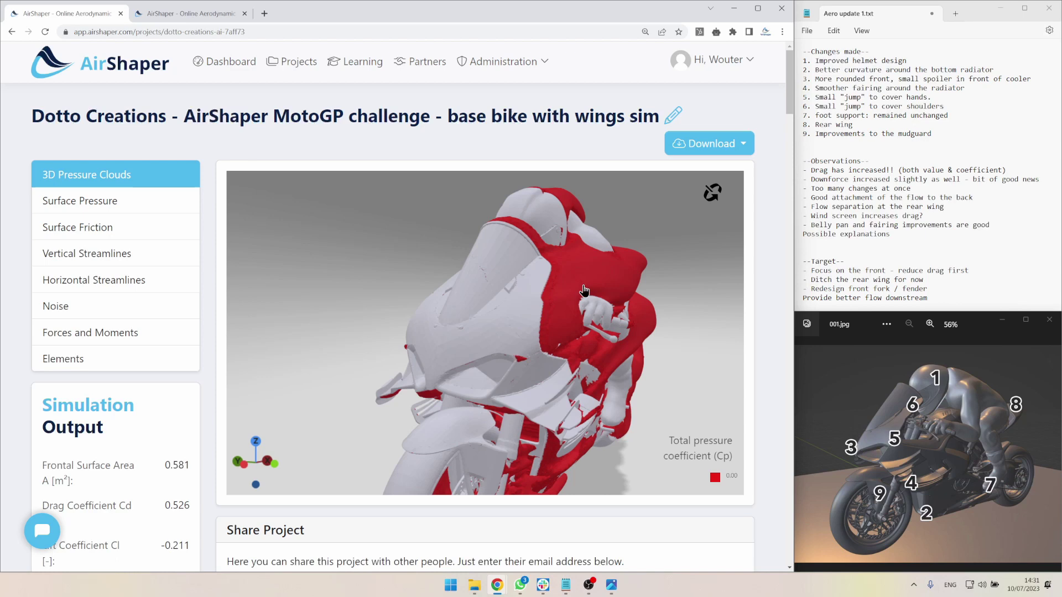
pyautogui.moveTo(584, 290); pyautogui.dragTo(619, 270)
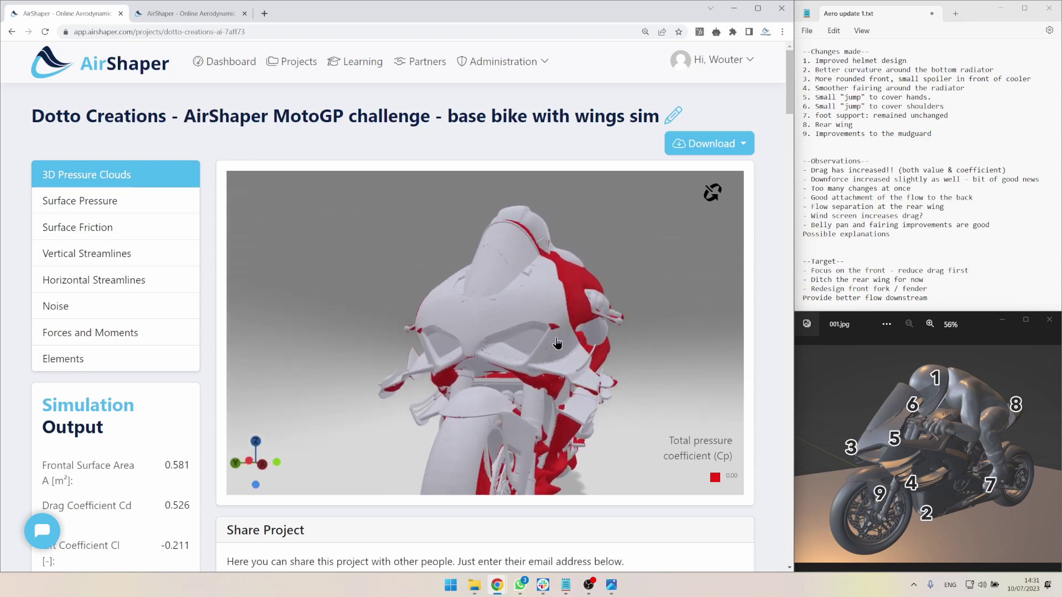
pyautogui.scroll(4, 560, 334)
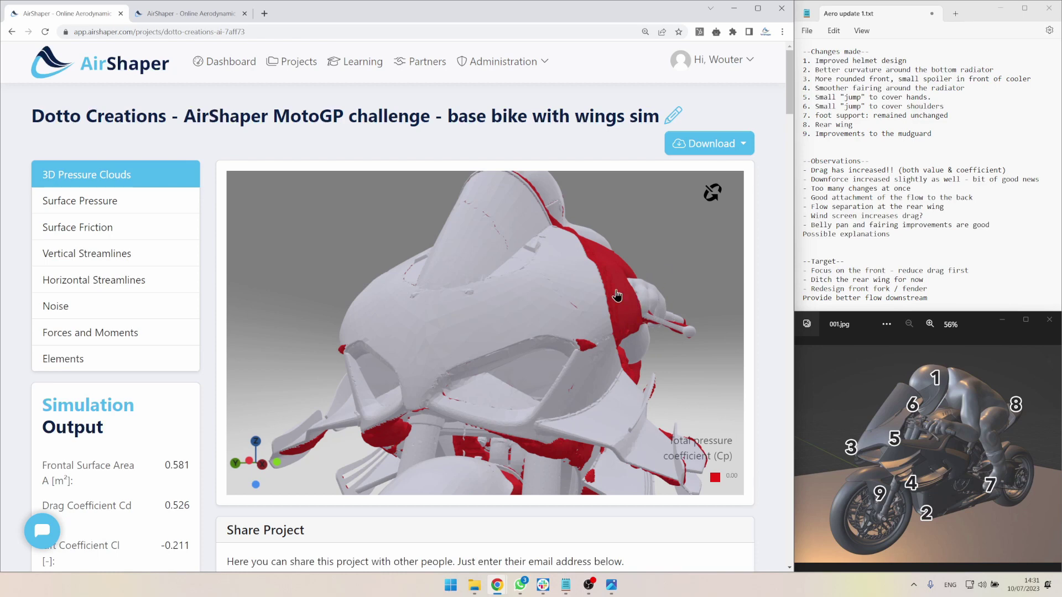
pyautogui.moveTo(608, 342); pyautogui.dragTo(545, 363)
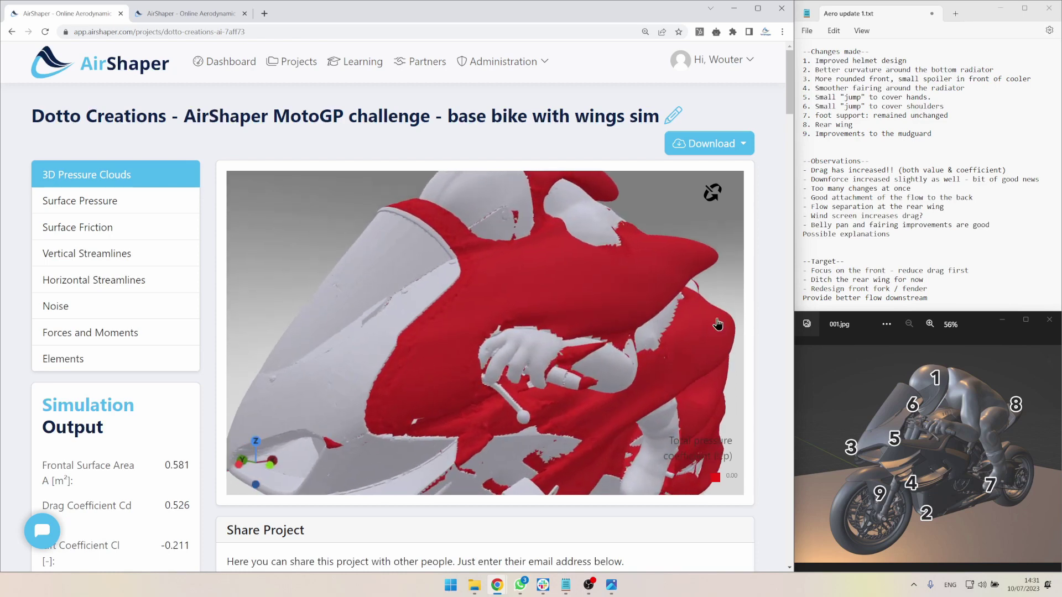
pyautogui.click(912, 495)
pyautogui.click(913, 494)
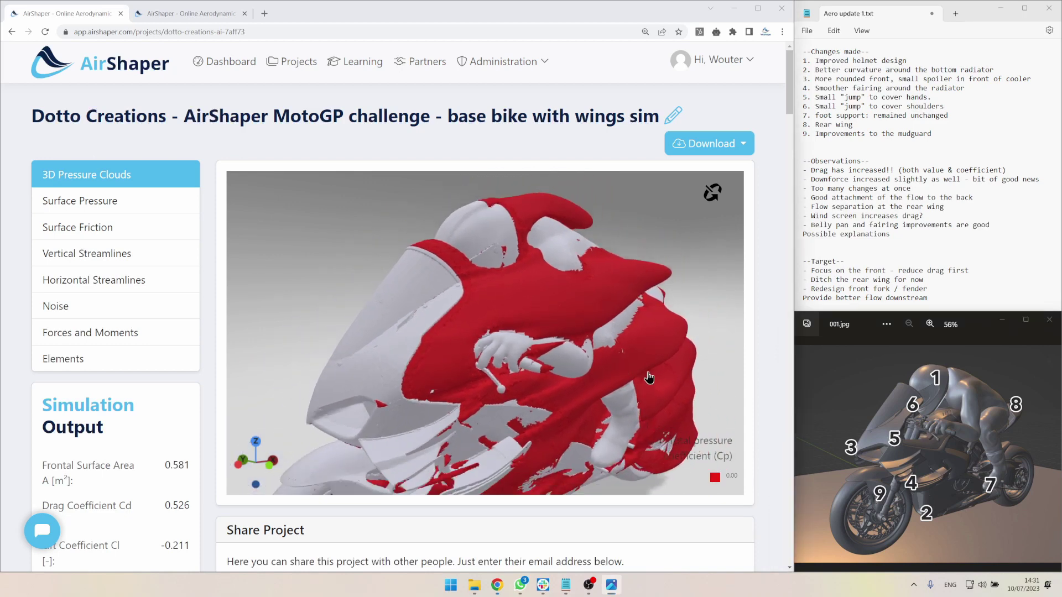
# - Examine the side wake of the base bike around the rider's arm, lower leg and tail from several angles
pyautogui.moveTo(647, 374); pyautogui.dragTo(549, 426)
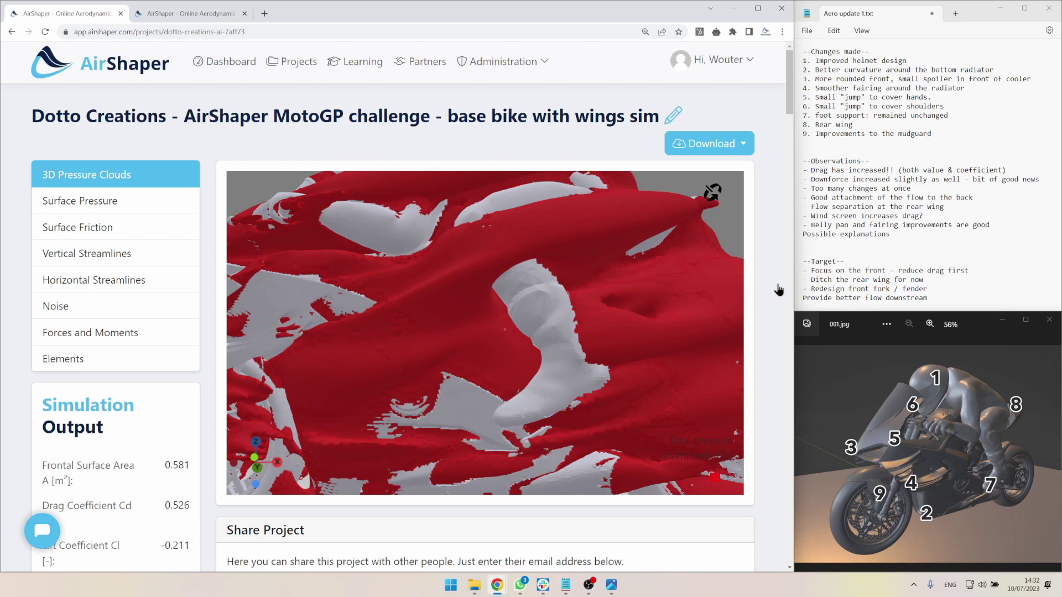
pyautogui.scroll(-3, 575, 402)
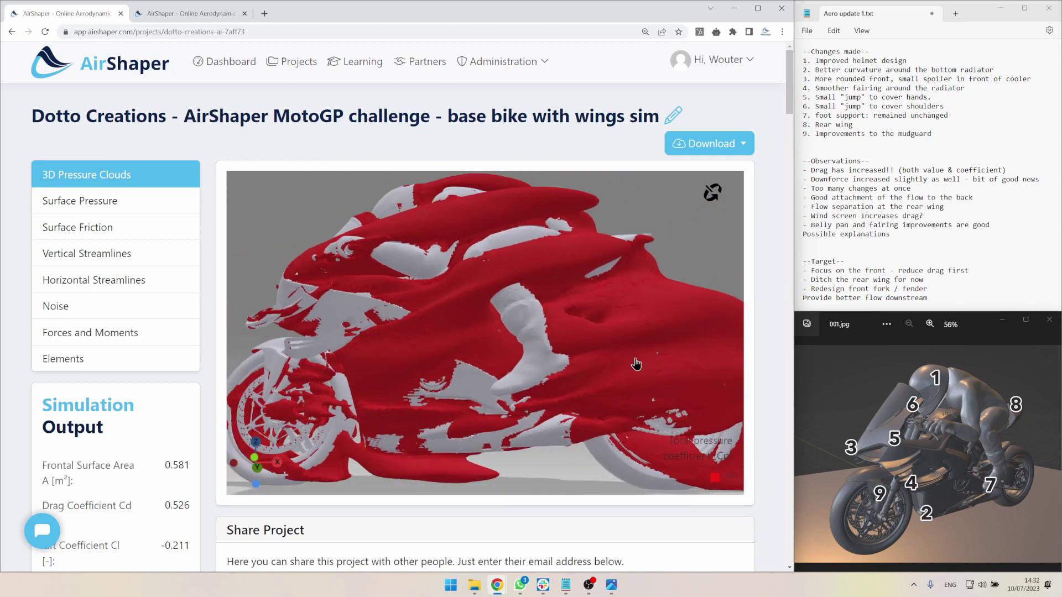
pyautogui.moveTo(627, 330); pyautogui.dragTo(635, 358)
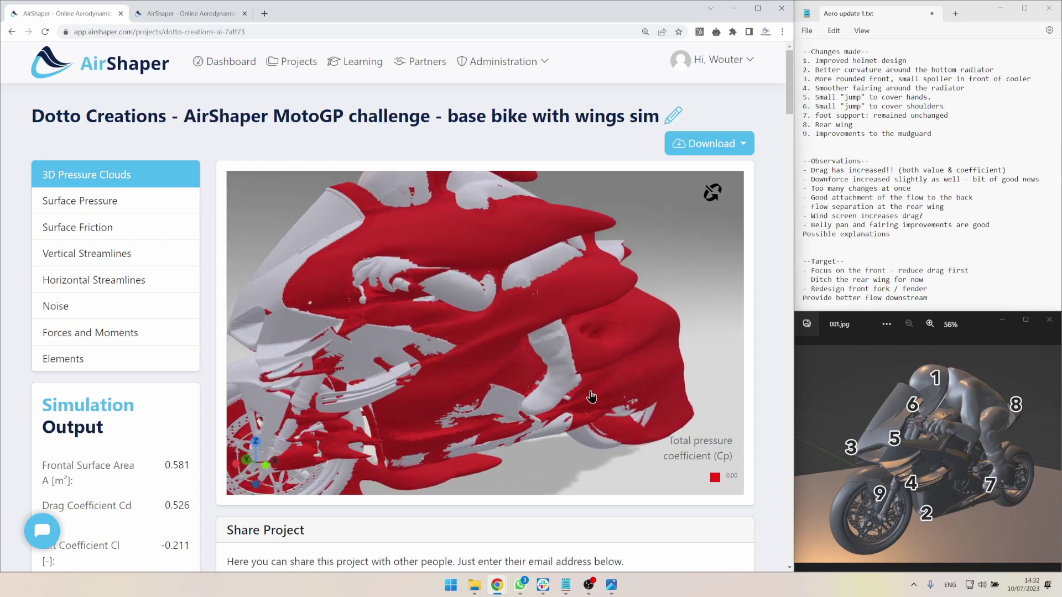
pyautogui.scroll(3, 590, 394)
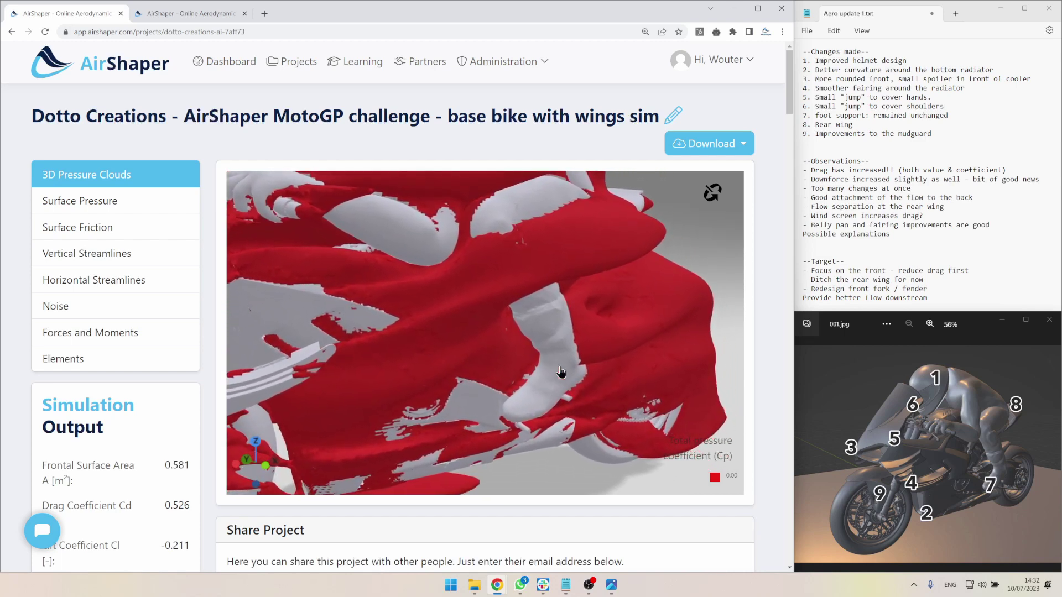
pyautogui.scroll(-3, 578, 406)
pyautogui.moveTo(575, 406); pyautogui.dragTo(557, 381)
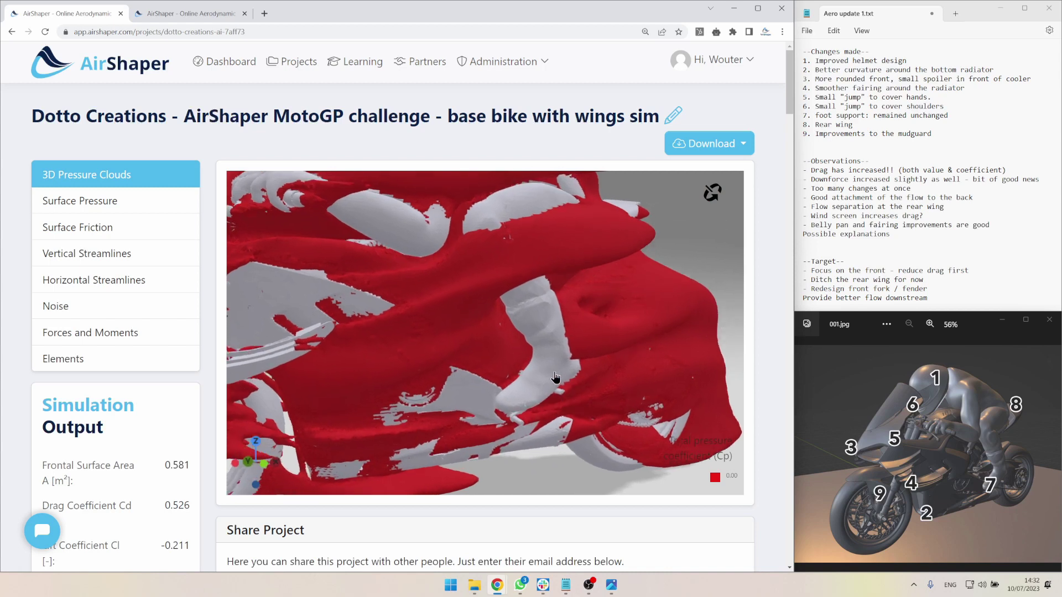
pyautogui.scroll(-3, 555, 358)
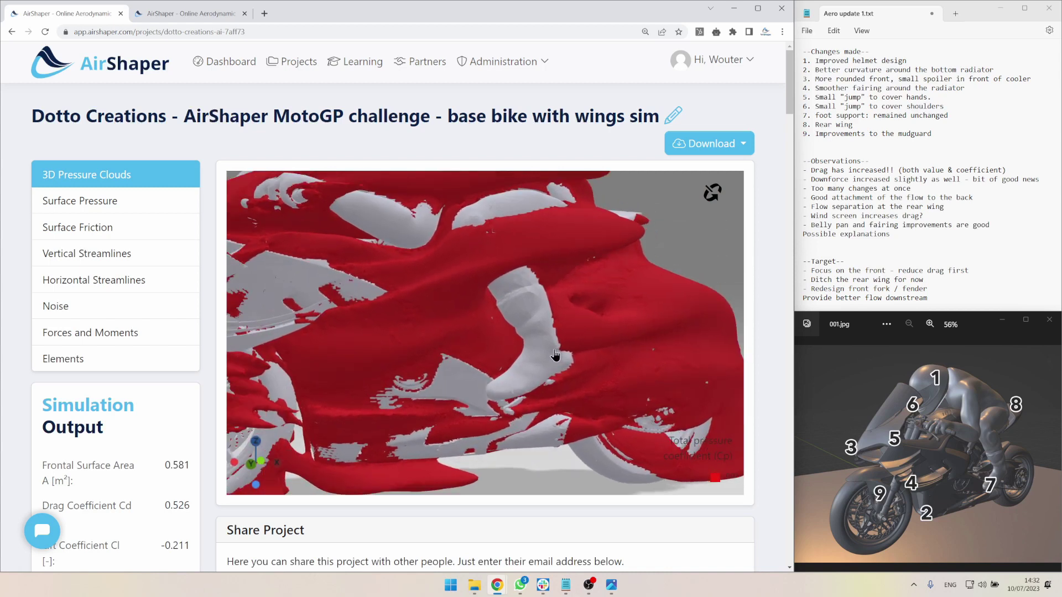
pyautogui.moveTo(583, 362); pyautogui.dragTo(609, 384)
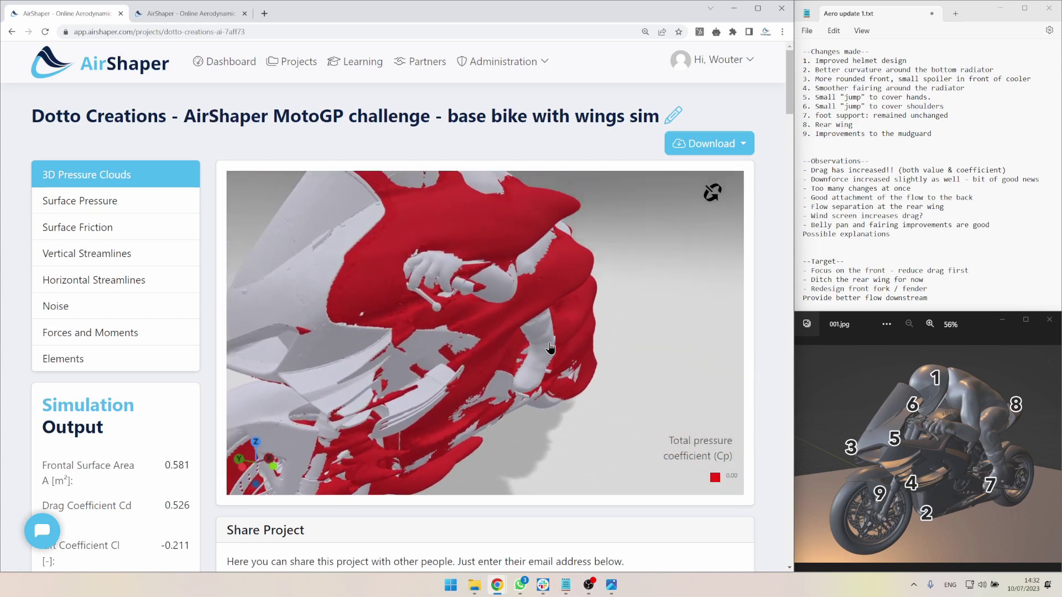
pyautogui.moveTo(516, 348); pyautogui.dragTo(565, 336)
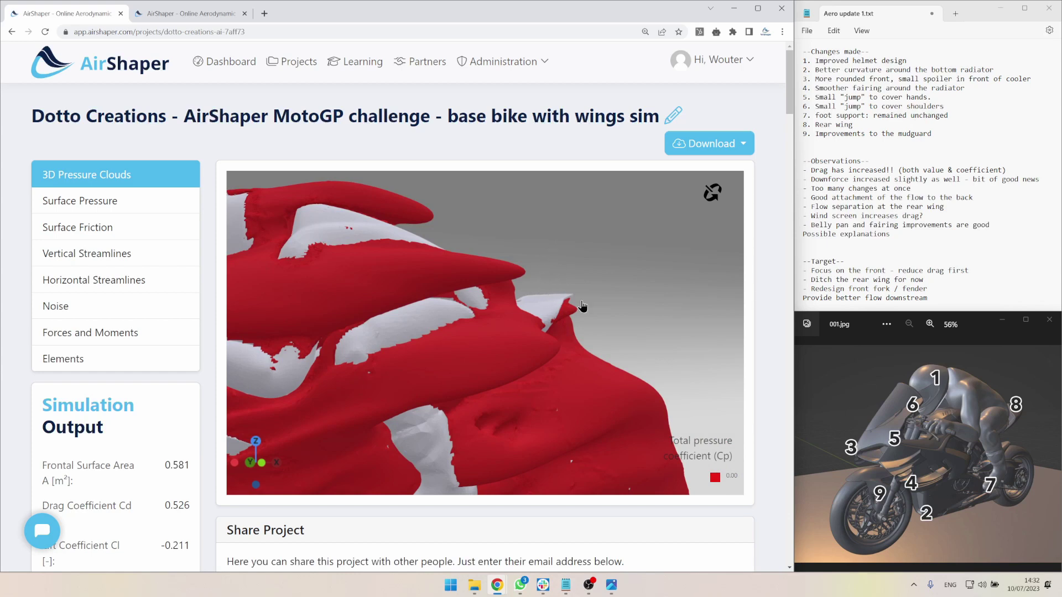
# - Inspect the pressure clouds around the front wheel, fender and fork and along the side fairing up close
pyautogui.scroll(-10, 581, 306)
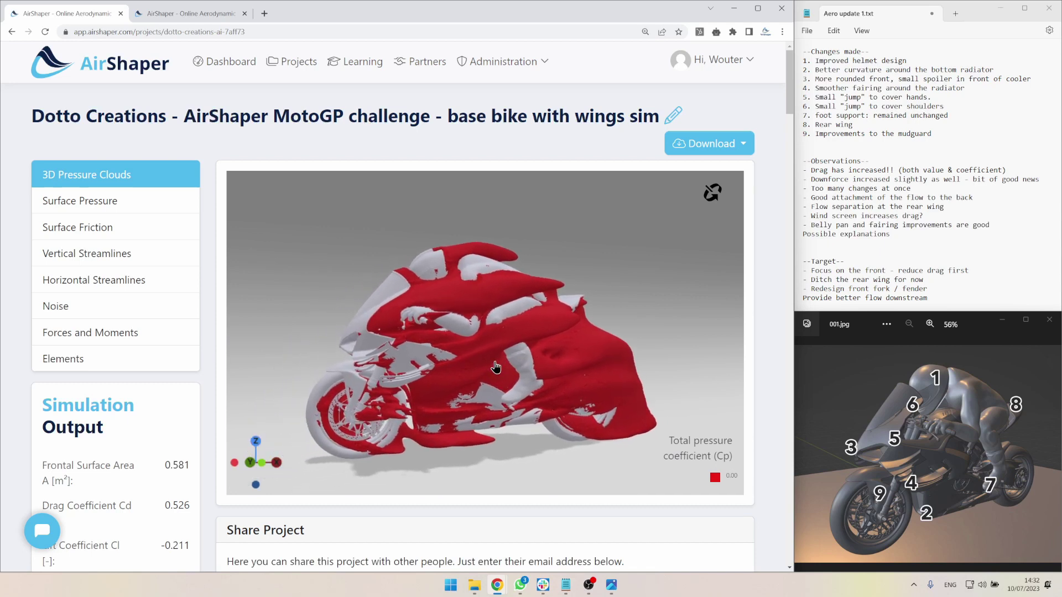
pyautogui.moveTo(514, 358); pyautogui.dragTo(557, 357)
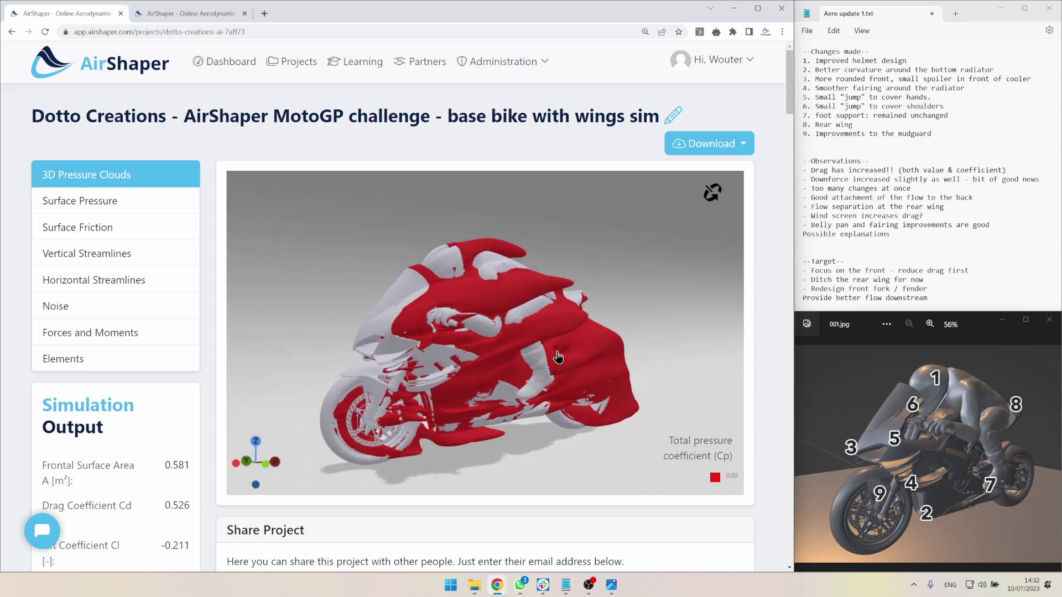
pyautogui.scroll(8, 499, 391)
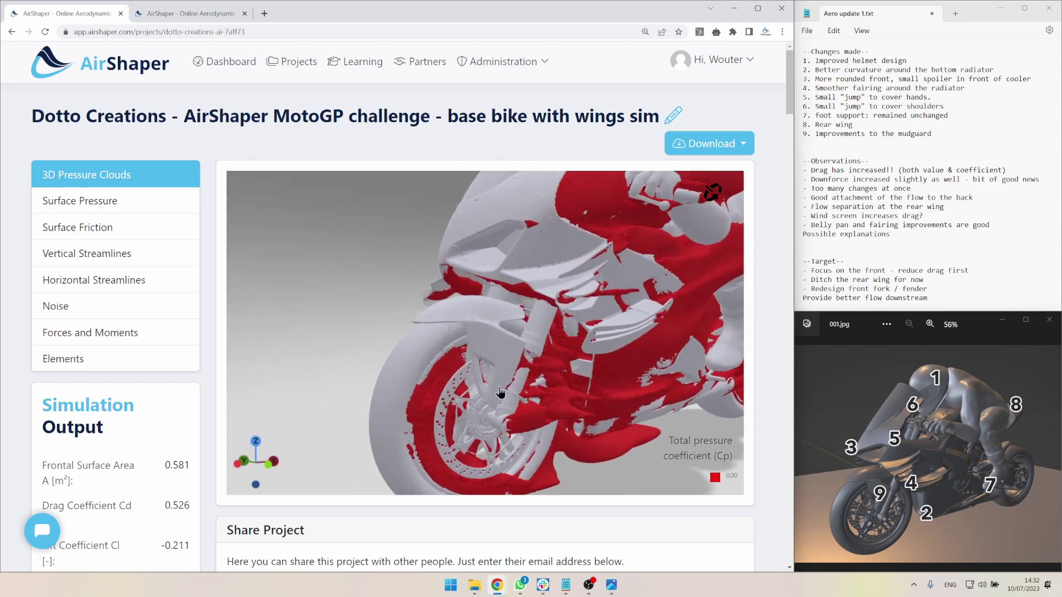
pyautogui.scroll(3, 499, 391)
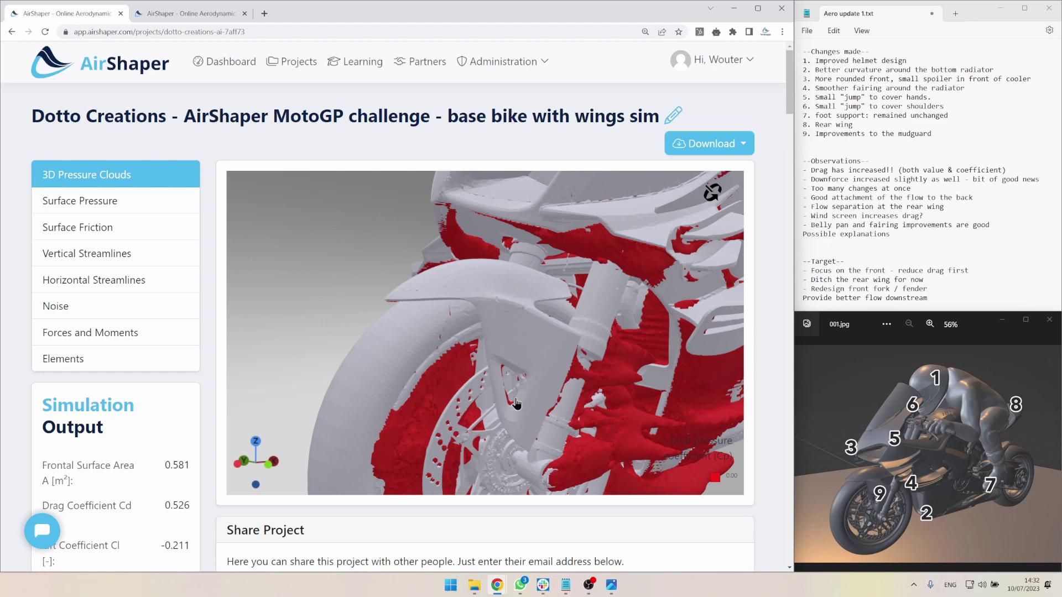
pyautogui.moveTo(542, 404); pyautogui.dragTo(463, 456)
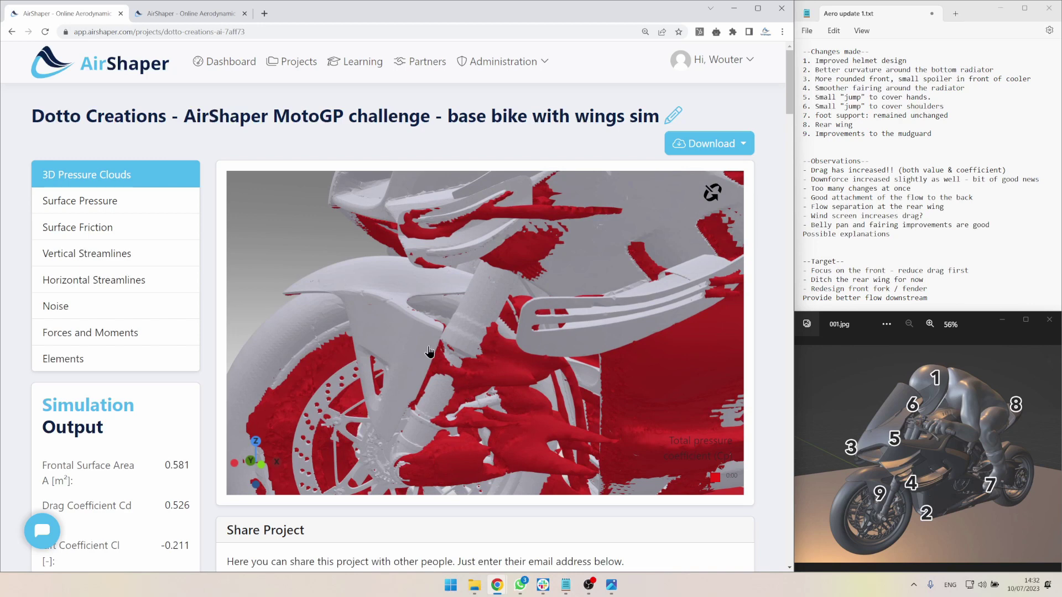
pyautogui.scroll(-5, 404, 338)
# - Switch to the Aero update 1 results, show the forces and moments model, and inspect its side fairing and belly pan
pyautogui.click(188, 15)
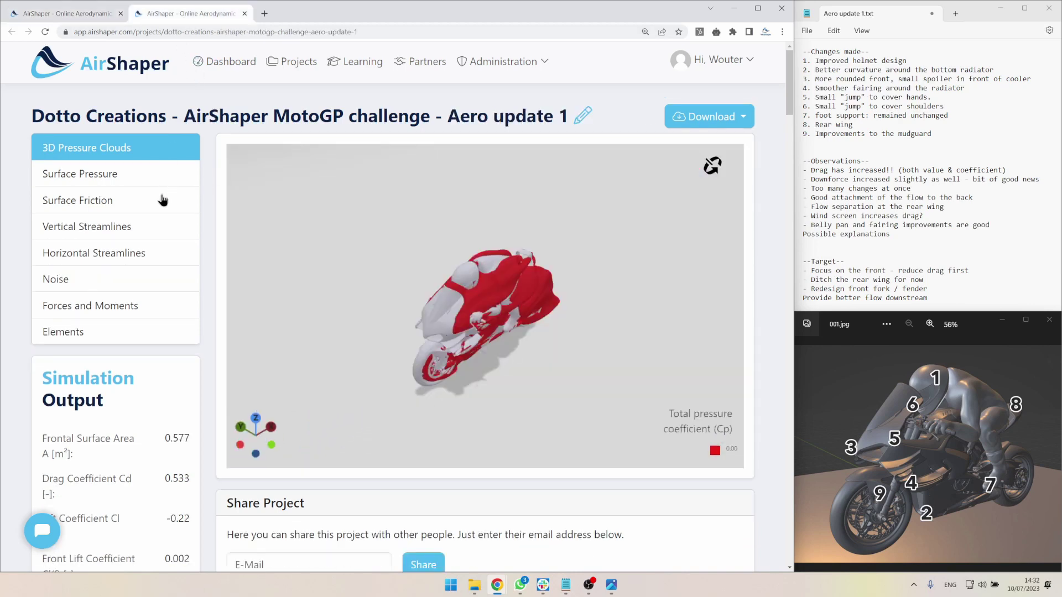
pyautogui.click(99, 327)
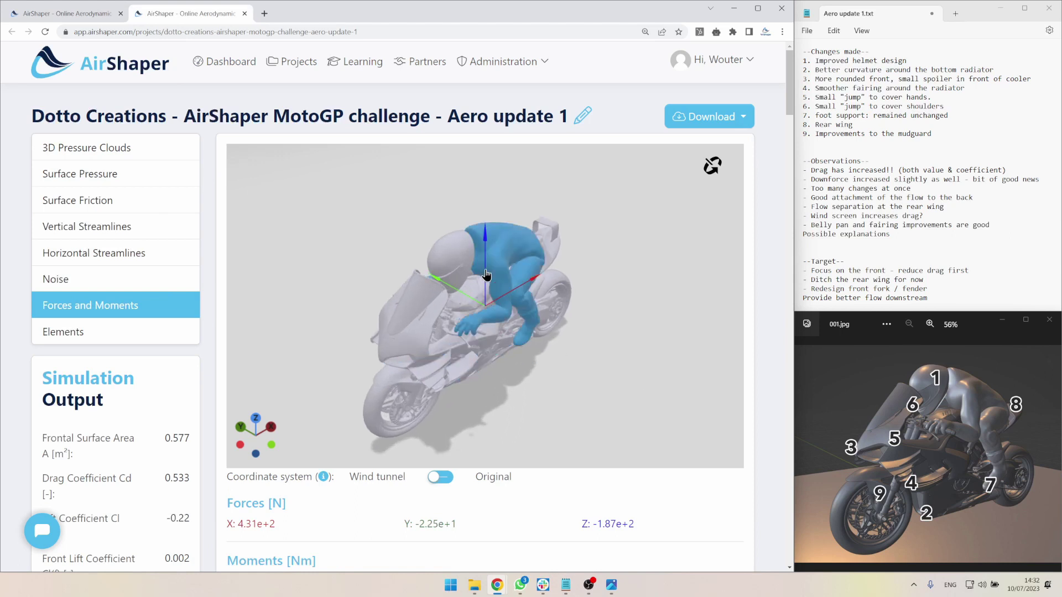
pyautogui.moveTo(486, 280); pyautogui.dragTo(441, 251)
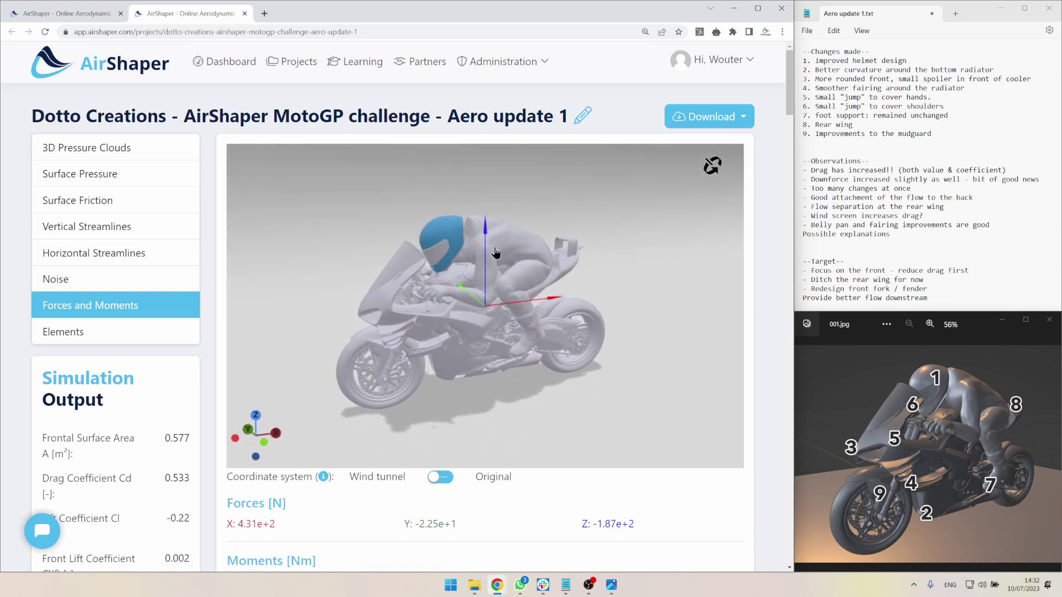
pyautogui.scroll(4, 470, 282)
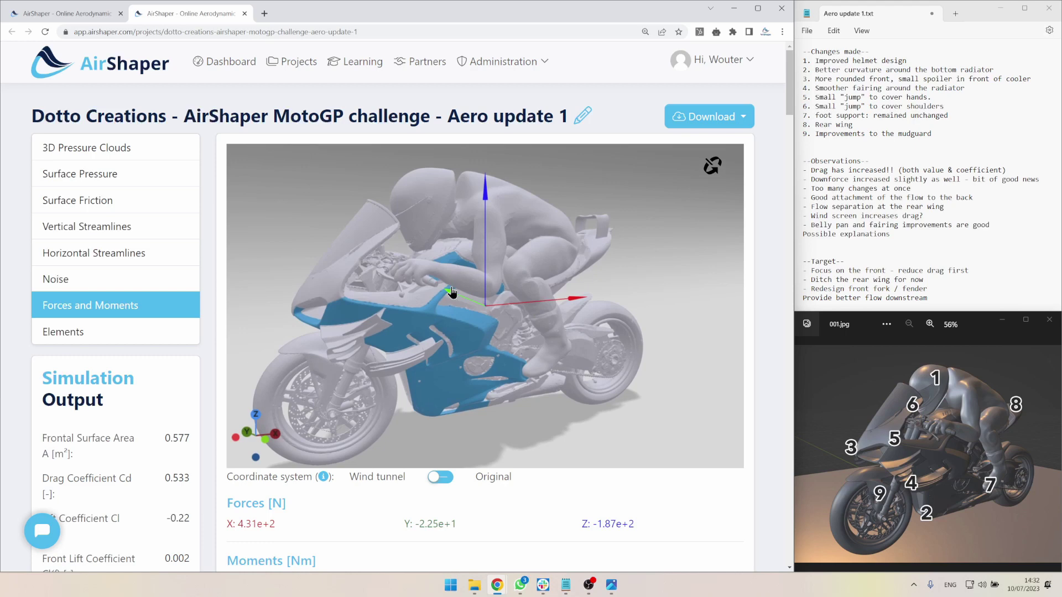
pyautogui.moveTo(450, 297); pyautogui.dragTo(405, 405)
pyautogui.scroll(5, 412, 398)
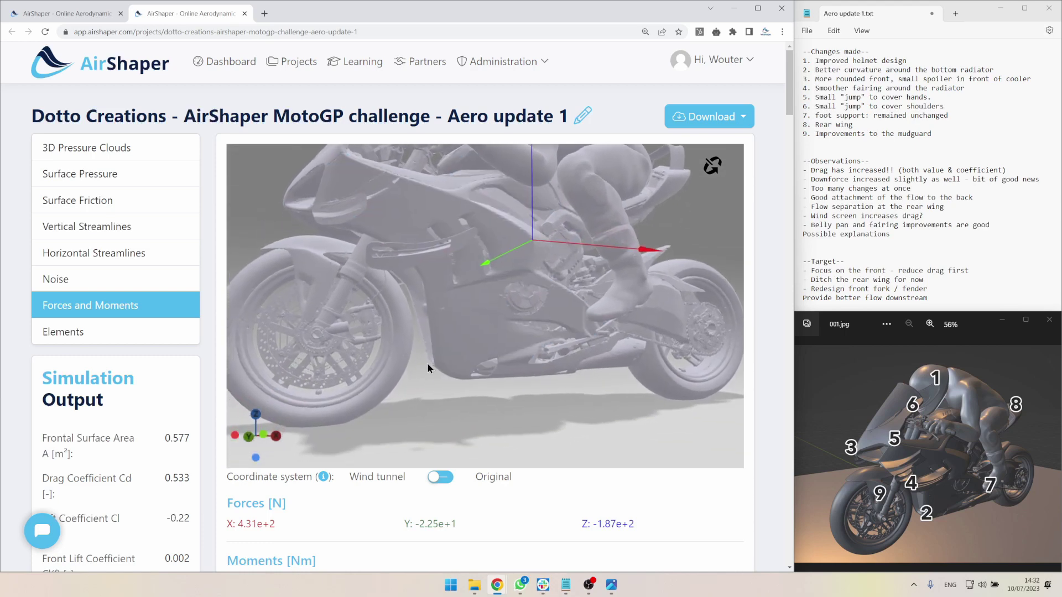
pyautogui.moveTo(436, 381); pyautogui.dragTo(514, 287)
pyautogui.scroll(3, 458, 317)
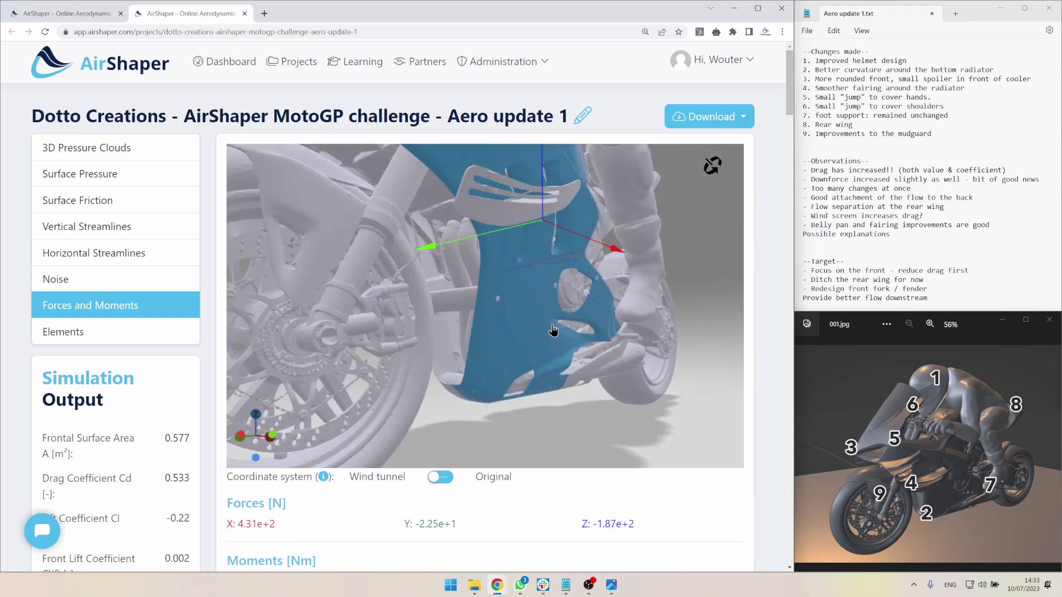
# - Inspect the nose, windscreen and rider of the updated bike from the front and the side
pyautogui.scroll(-3, 552, 330)
pyautogui.moveTo(517, 293); pyautogui.dragTo(540, 280)
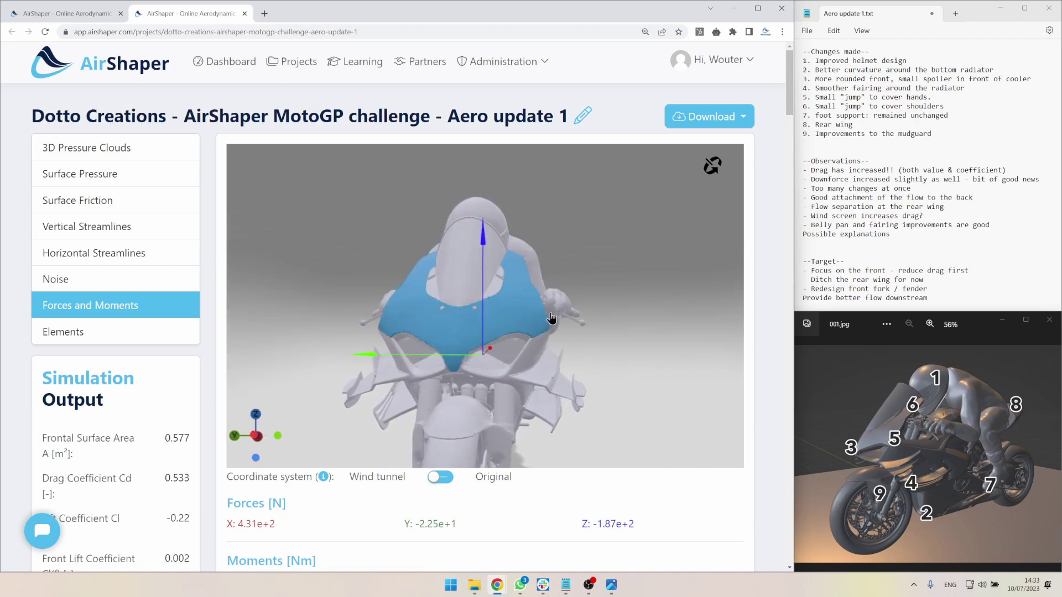
pyautogui.moveTo(565, 326); pyautogui.dragTo(480, 366)
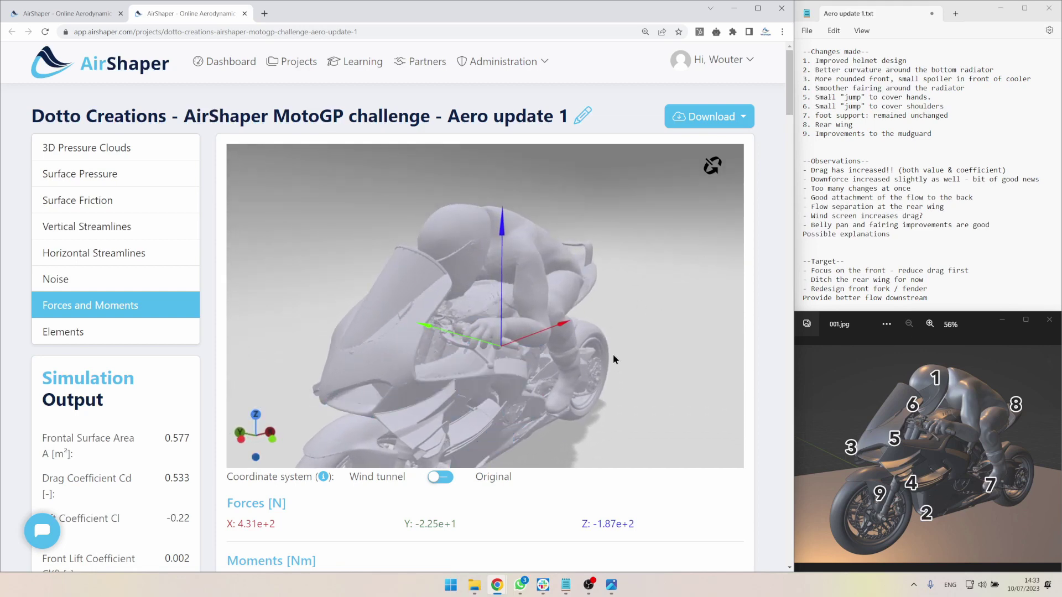
pyautogui.moveTo(612, 359); pyautogui.dragTo(526, 275)
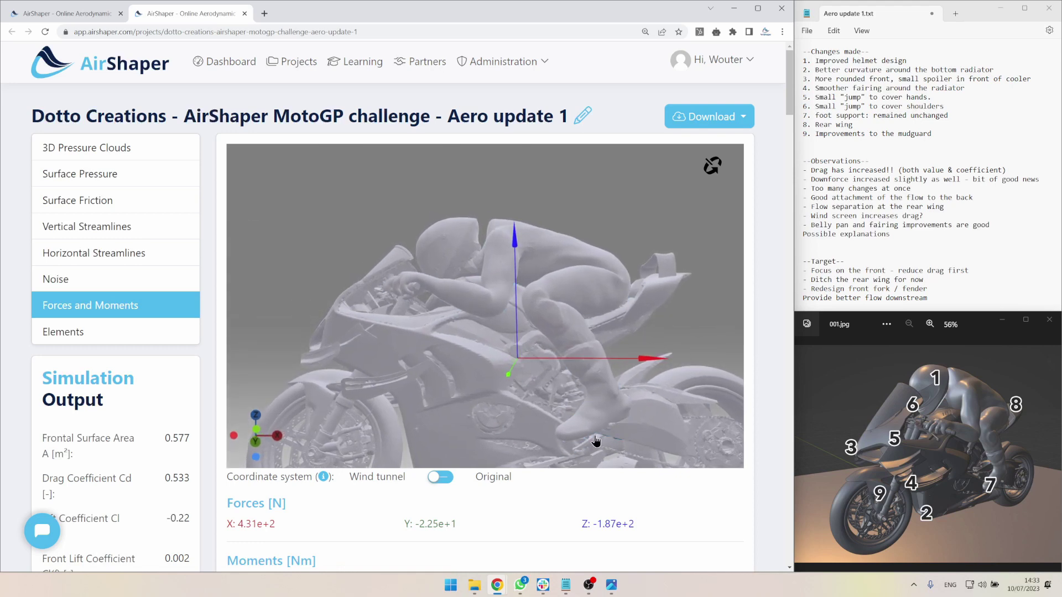
# - Select the rear wing to show its separate forces and moments, and view it from above the rider
pyautogui.moveTo(625, 285); pyautogui.dragTo(607, 291, button='right')
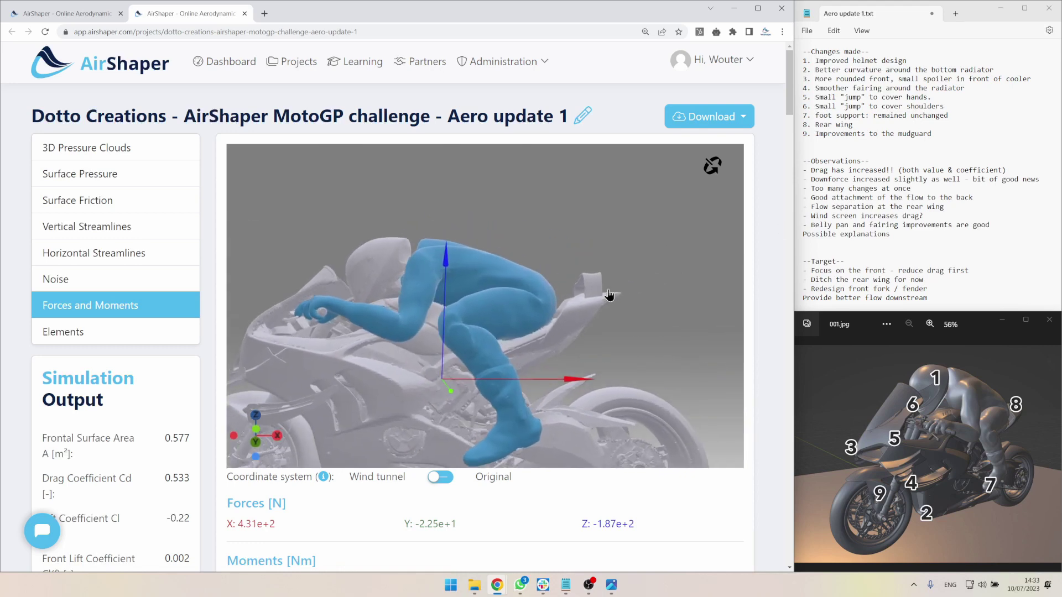
pyautogui.scroll(3, 607, 290)
pyautogui.click(591, 307)
pyautogui.moveTo(587, 220); pyautogui.dragTo(677, 357)
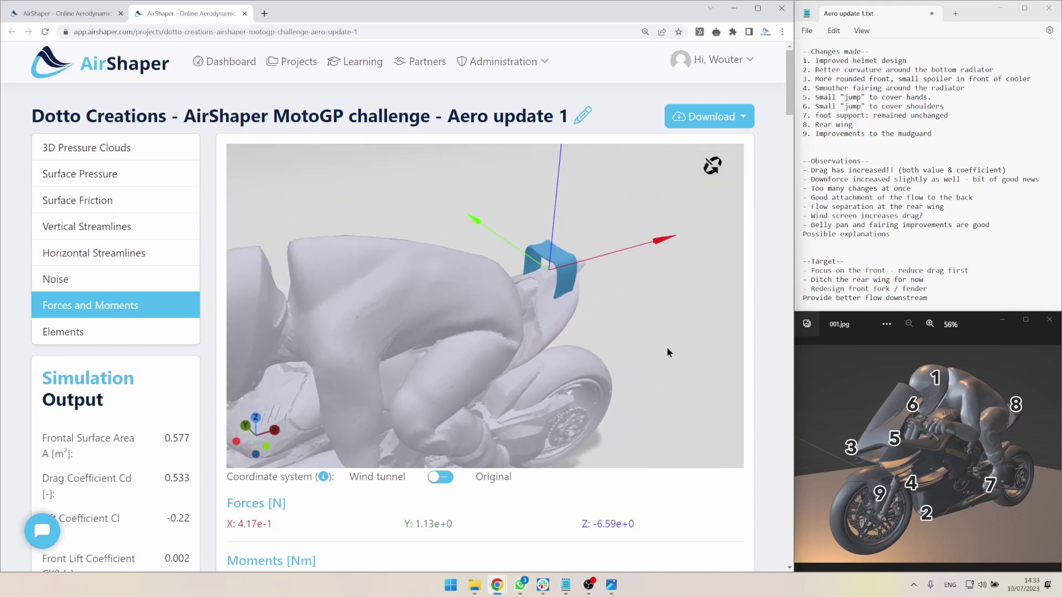
pyautogui.scroll(-2, 668, 352)
pyautogui.scroll(-1, 515, 368)
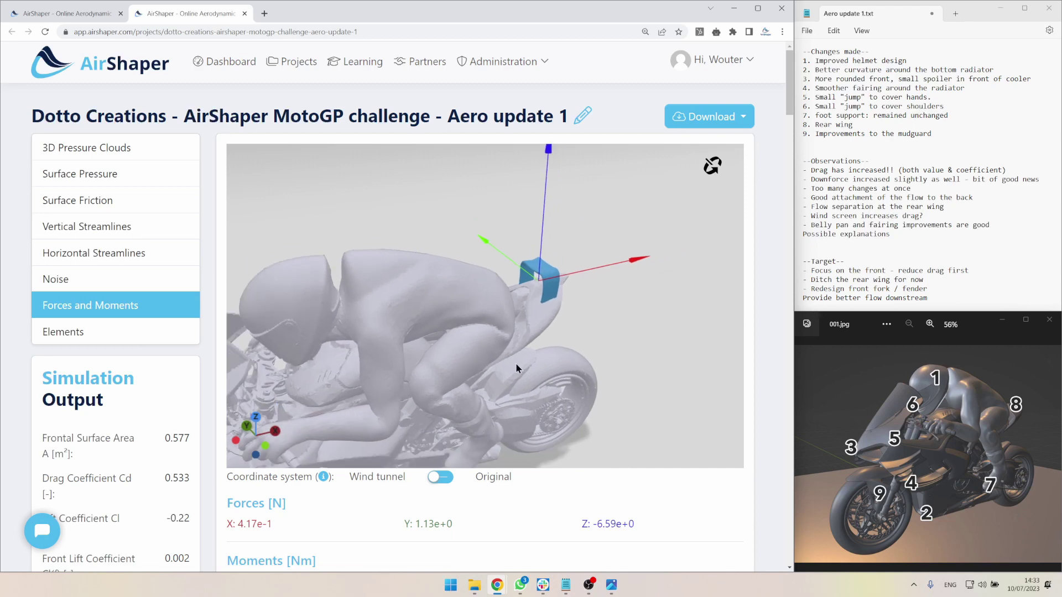
# - Inspect the front fender and fork geometry of the updated bike up close
pyautogui.moveTo(500, 354); pyautogui.dragTo(697, 254)
pyautogui.scroll(3, 547, 371)
pyautogui.moveTo(553, 387); pyautogui.dragTo(526, 386)
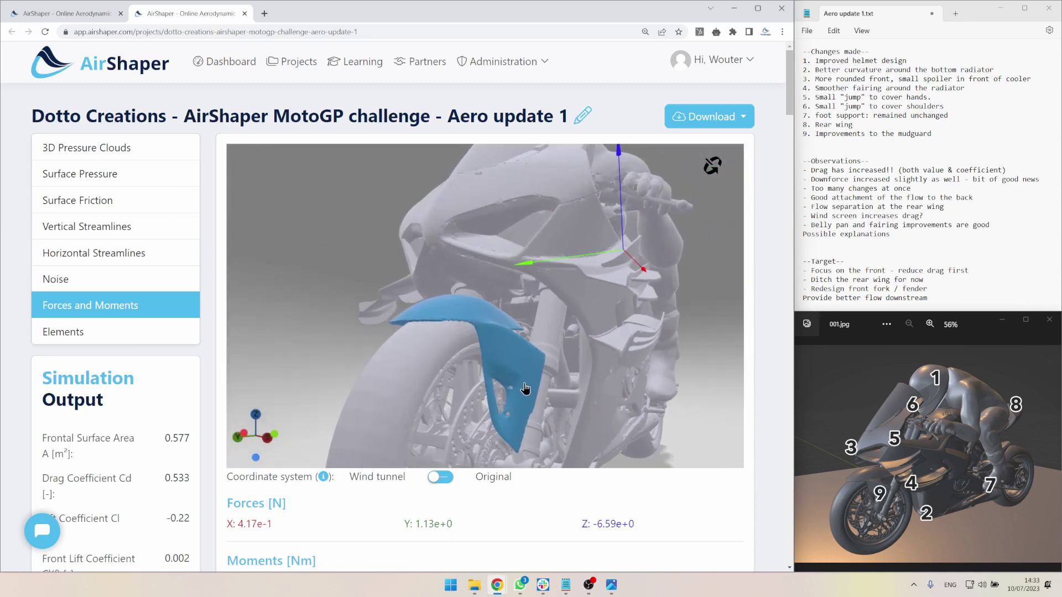
# - Compare the forces and moments model and simulation outputs of the base bike with those of Aero update 1
pyautogui.click(70, 17)
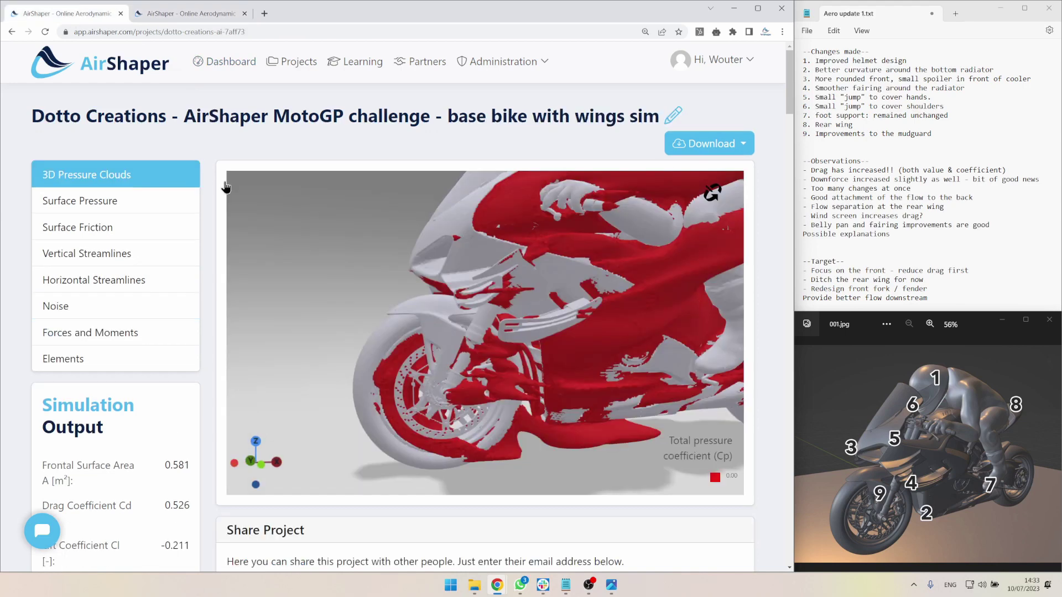
pyautogui.click(83, 334)
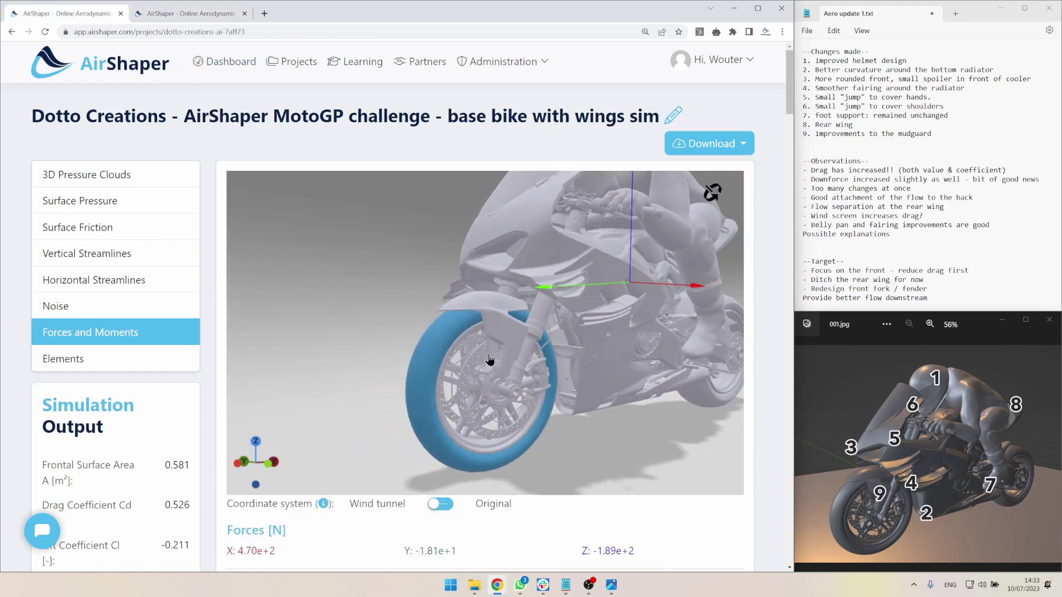
pyautogui.click(170, 17)
pyautogui.moveTo(644, 355); pyautogui.dragTo(133, 175)
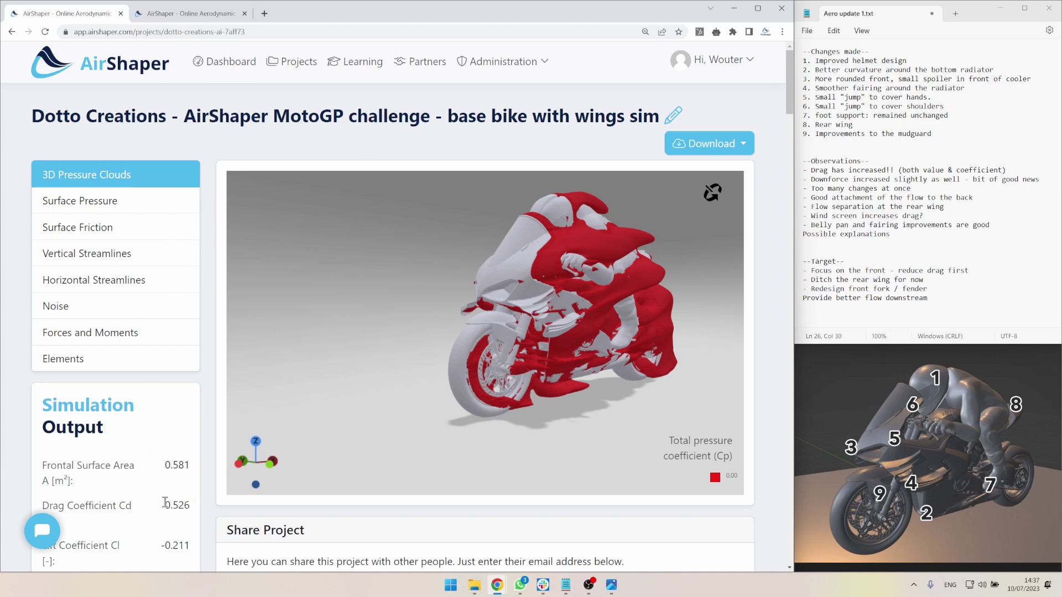
pyautogui.click(136, 13)
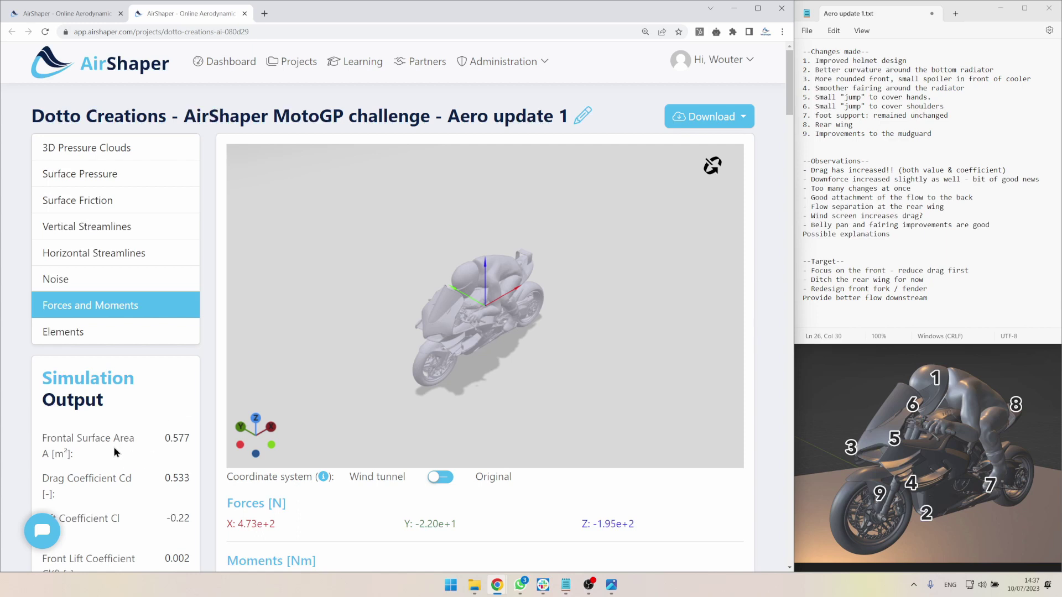
# - Compare the frontal surface area and drag coefficient of Aero update 1 with those of the base bike
pyautogui.moveTo(110, 447); pyautogui.dragTo(37, 429)
pyautogui.click(81, 432)
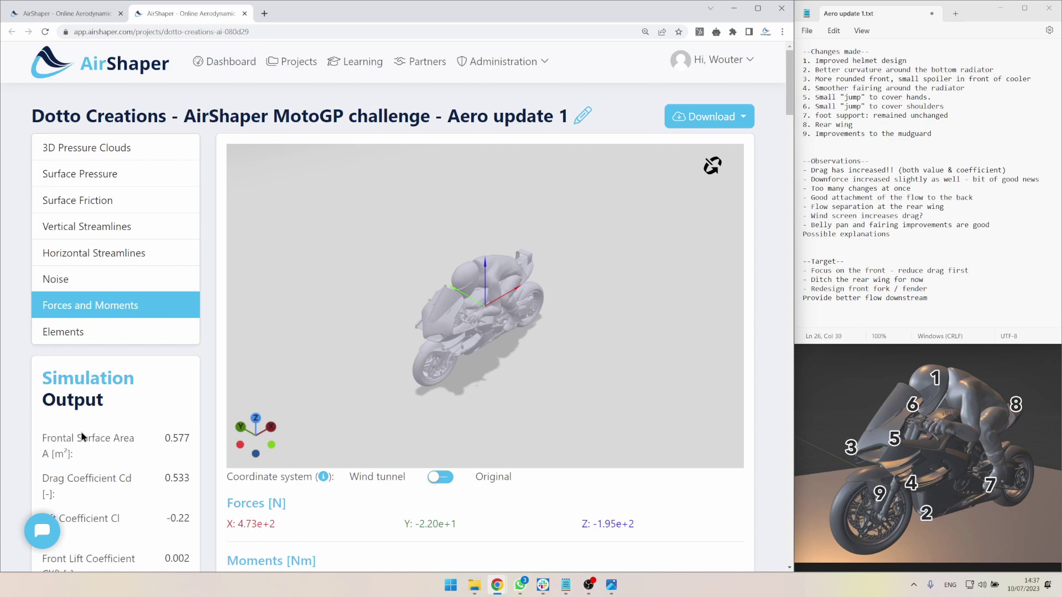
pyautogui.click(81, 11)
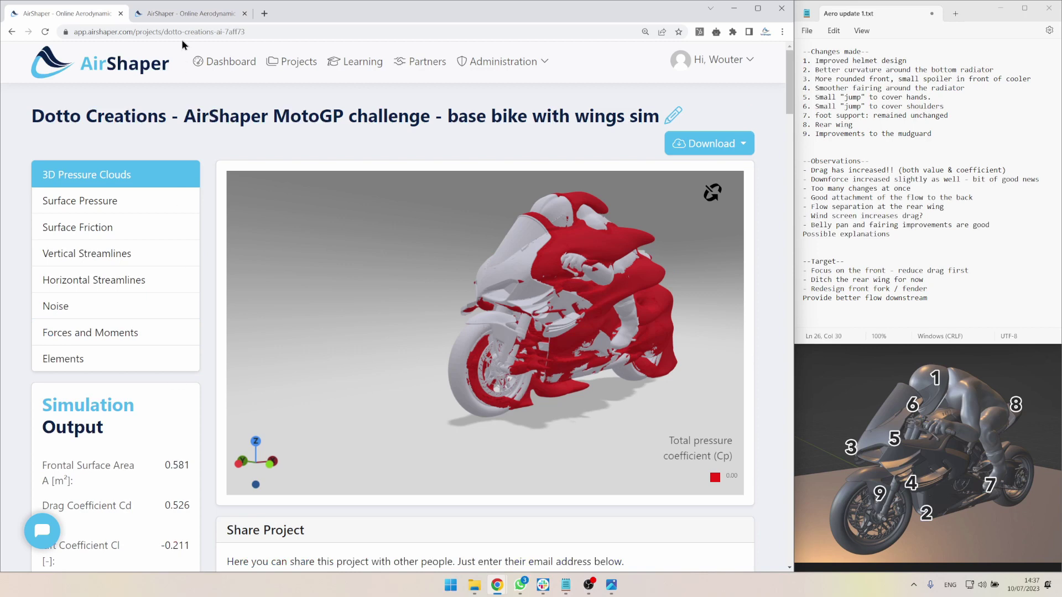
pyautogui.click(194, 12)
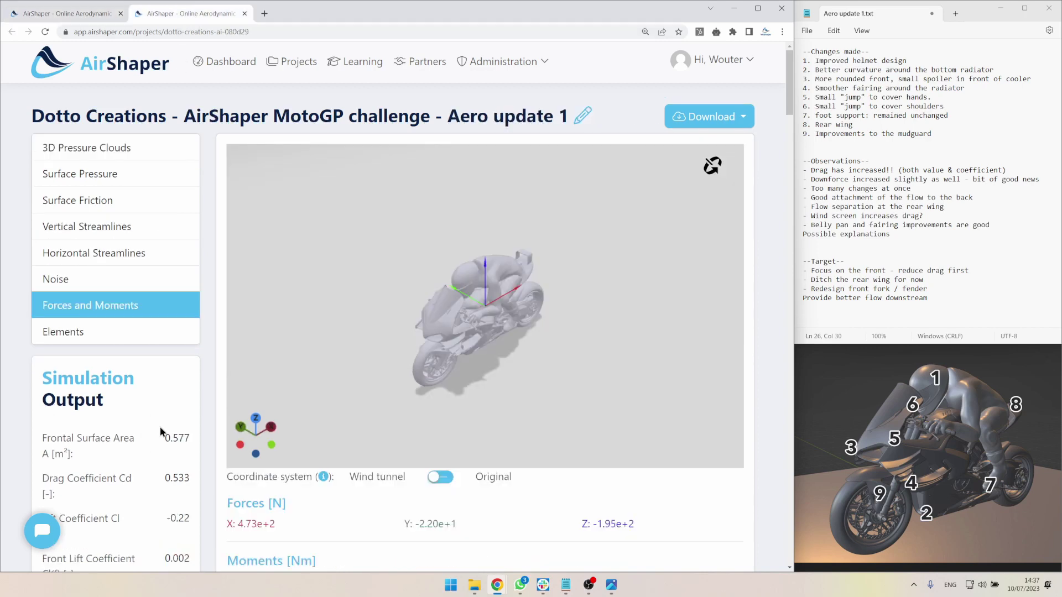
# - Show the forces and moments of the base bike with wings and compare its X force with Aero update 1
pyautogui.moveTo(423, 277); pyautogui.dragTo(317, 335)
pyautogui.scroll(3, 470, 271)
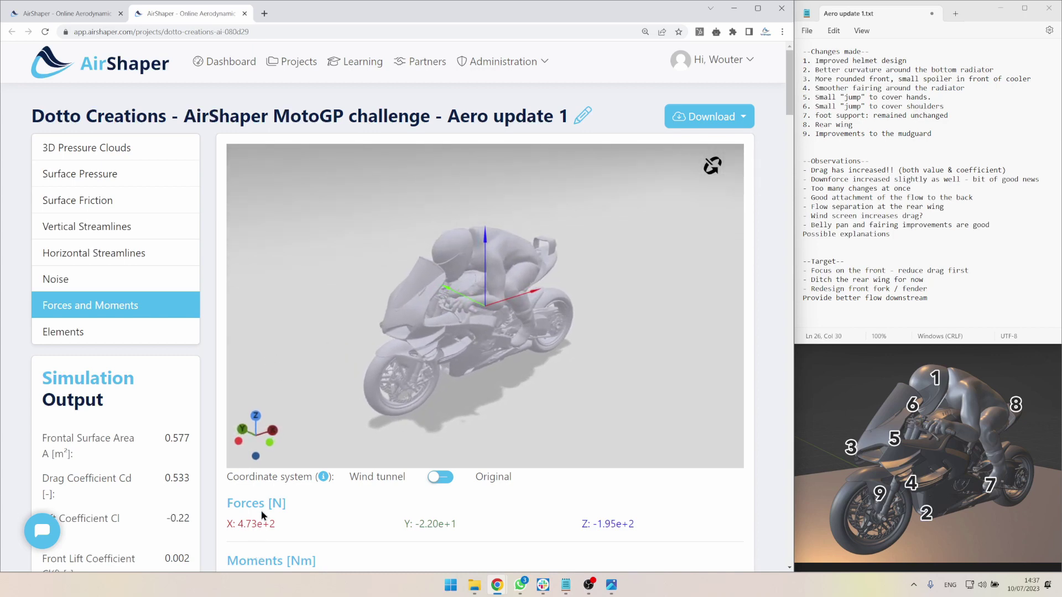
pyautogui.click(87, 10)
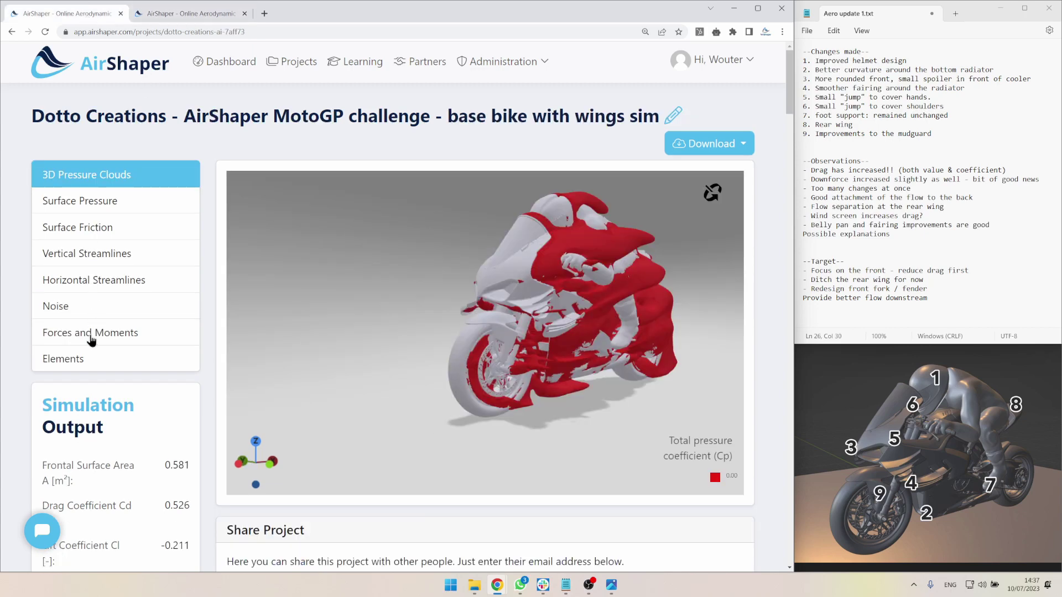
pyautogui.click(91, 334)
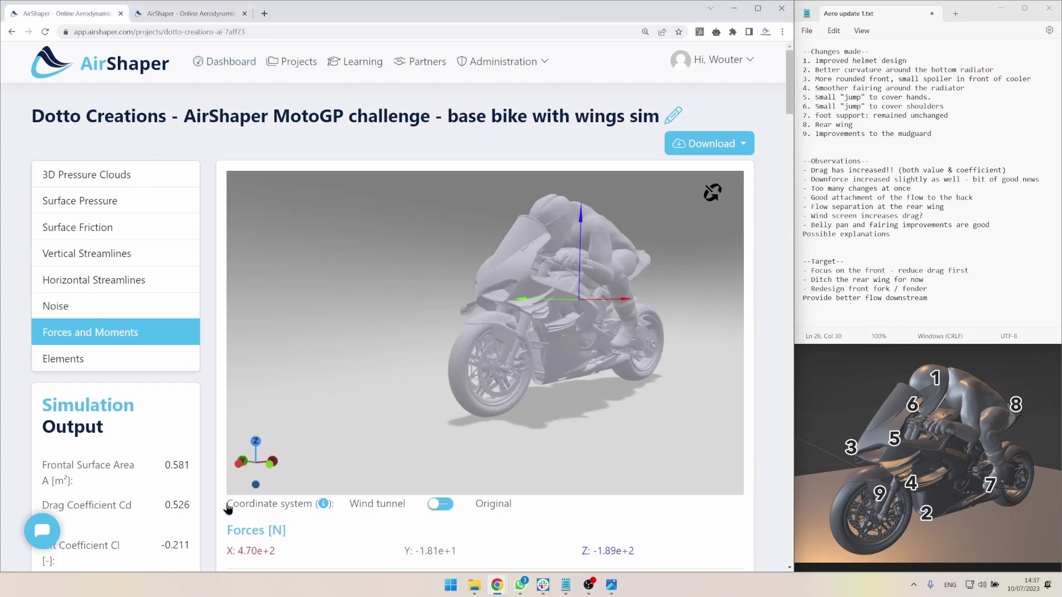
pyautogui.click(187, 14)
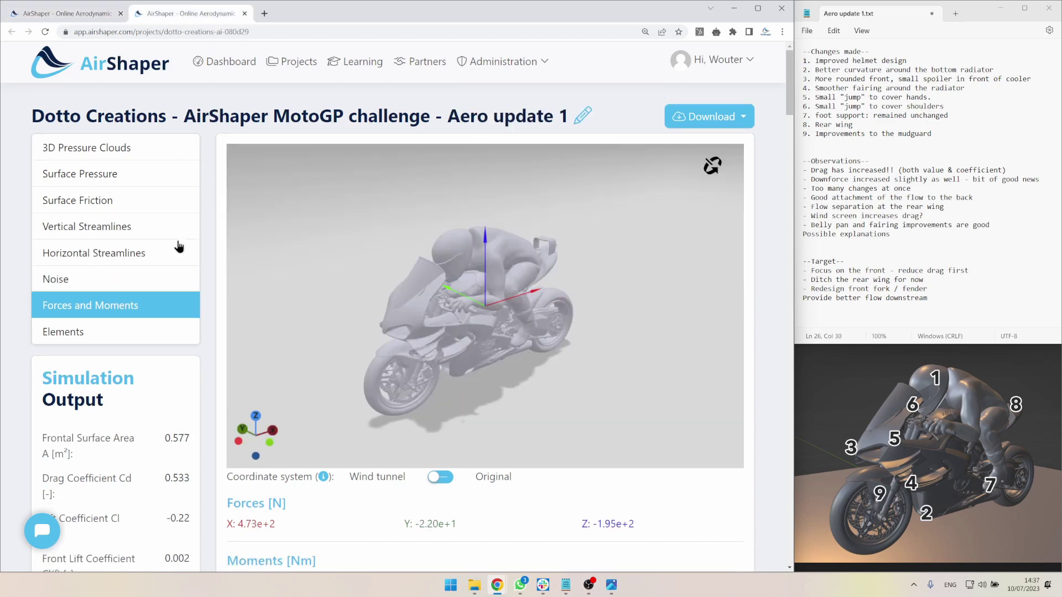
# - Divide 473 by 470 in the Calculator app to get the drag force ratio, then close it
pyautogui.press('XF86Calculator')
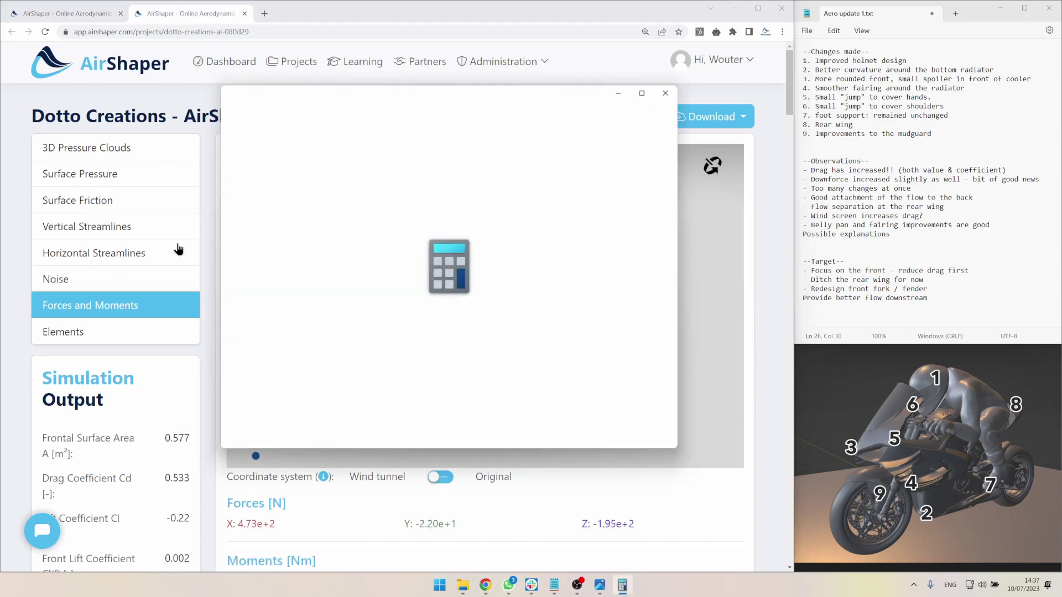
pyautogui.write('473/470')
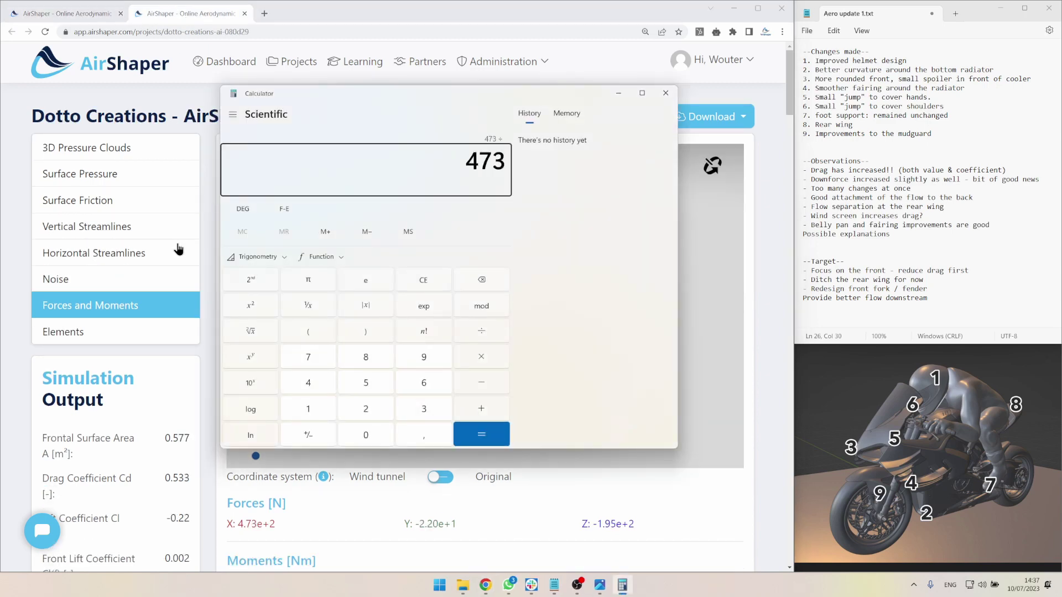
pyautogui.press('Return')
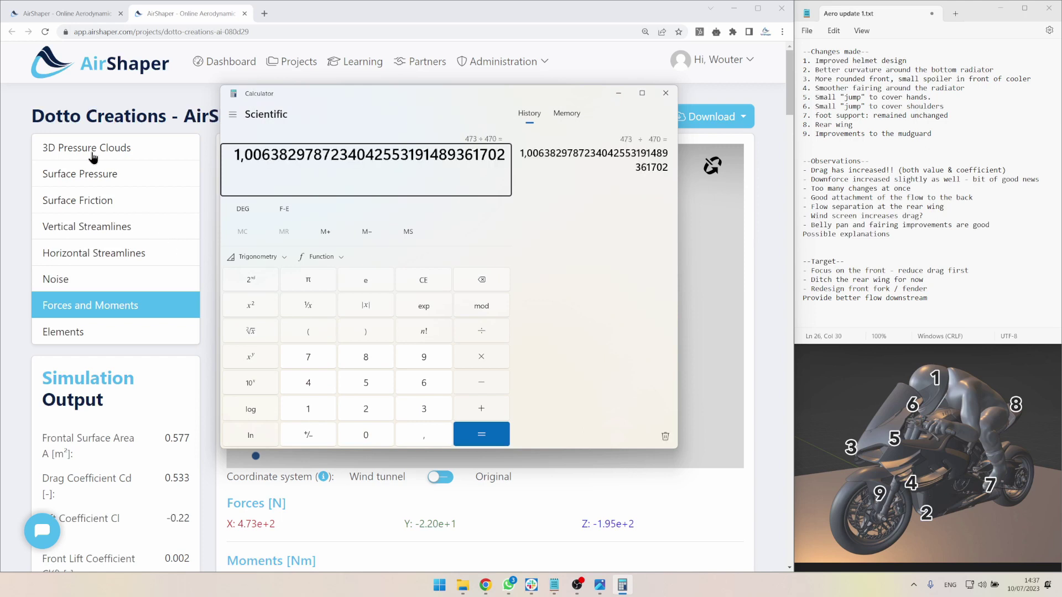
pyautogui.click(662, 98)
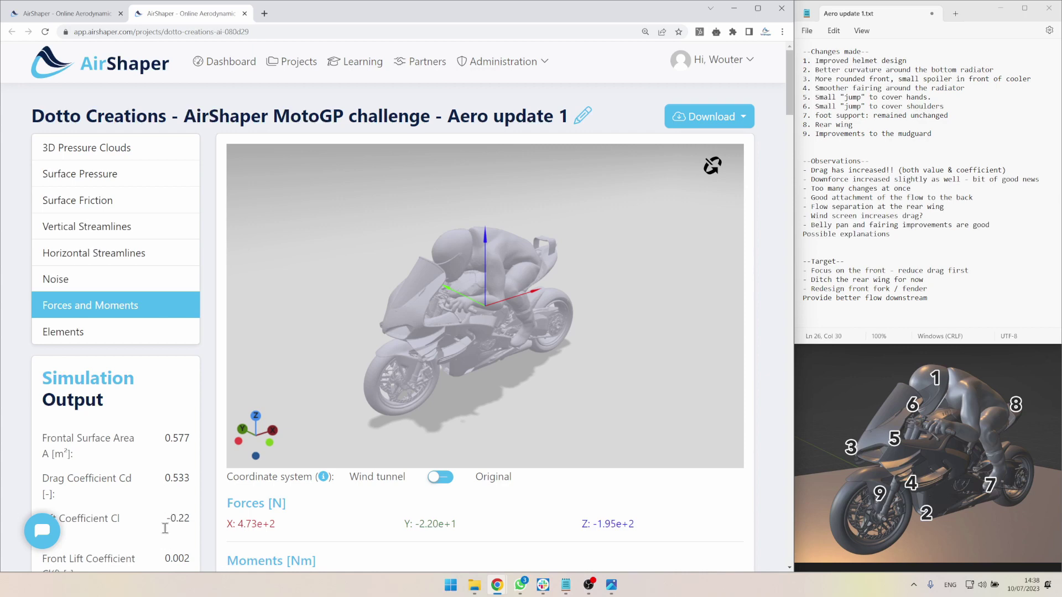
# - Compare the Z forces of both bikes and divide 195 by 189 in the Calculator app for the downforce ratio
pyautogui.click(94, 11)
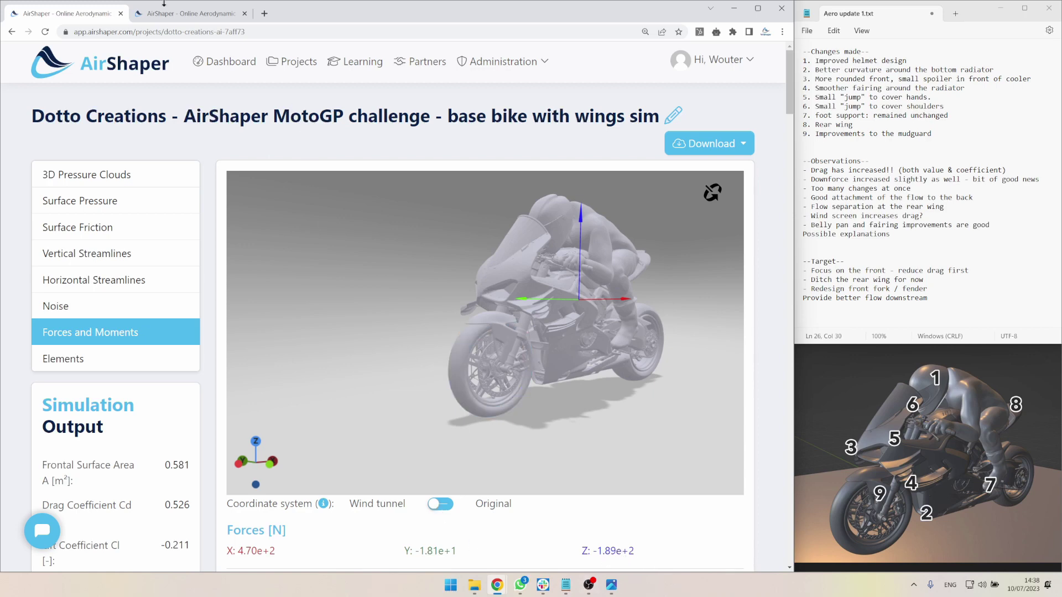
pyautogui.click(177, 12)
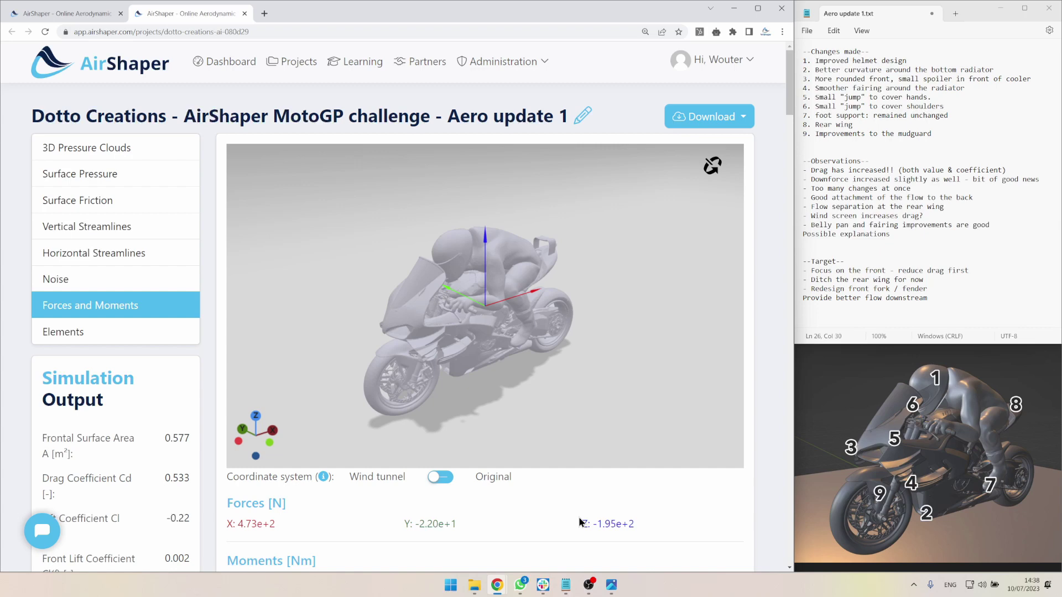
pyautogui.press('XF86Calculator')
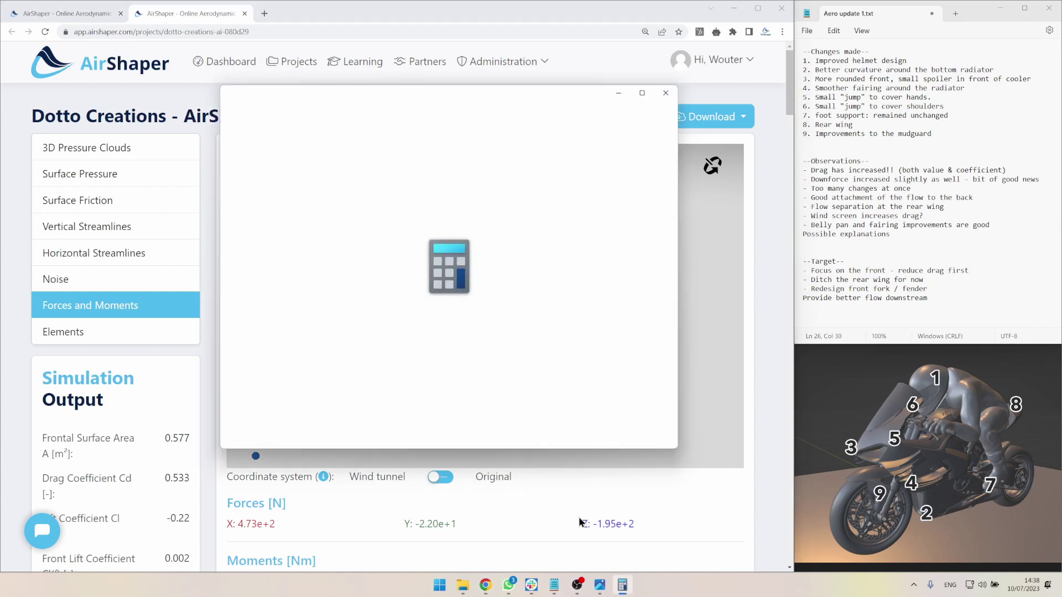
pyautogui.write('195/189')
pyautogui.press('Return')
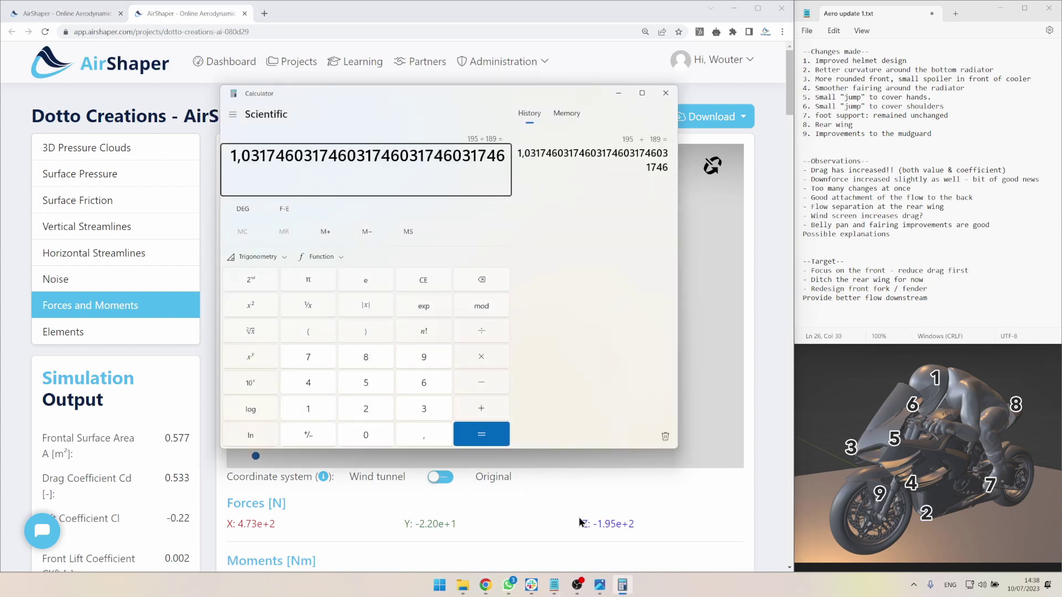
pyautogui.click(665, 93)
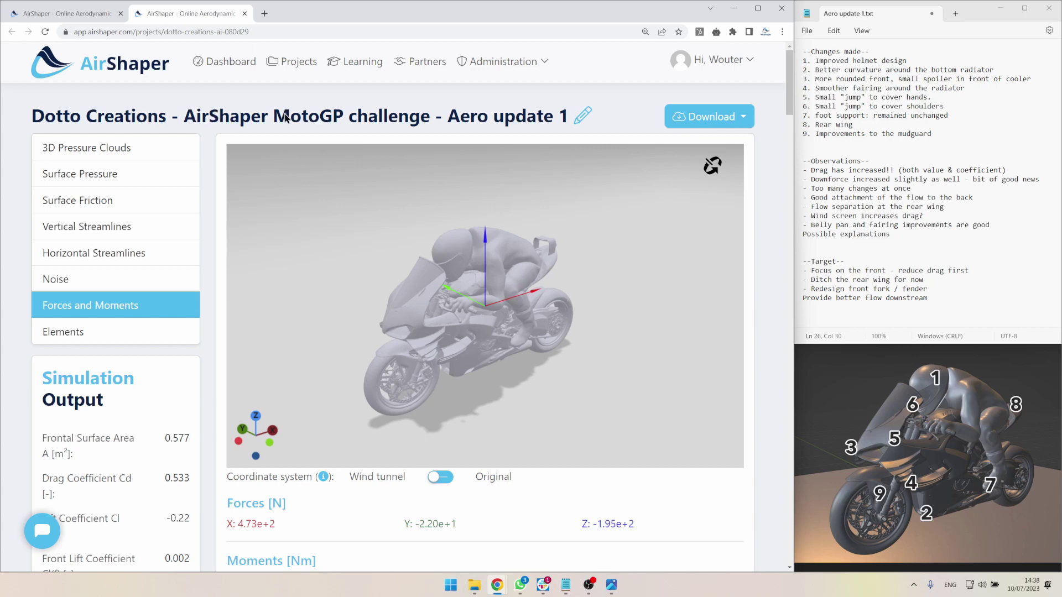
pyautogui.moveTo(285, 118); pyautogui.dragTo(437, 123)
pyautogui.click(436, 123)
pyautogui.moveTo(527, 122); pyautogui.dragTo(288, 119)
pyautogui.click(293, 121)
pyautogui.moveTo(379, 269); pyautogui.dragTo(387, 248)
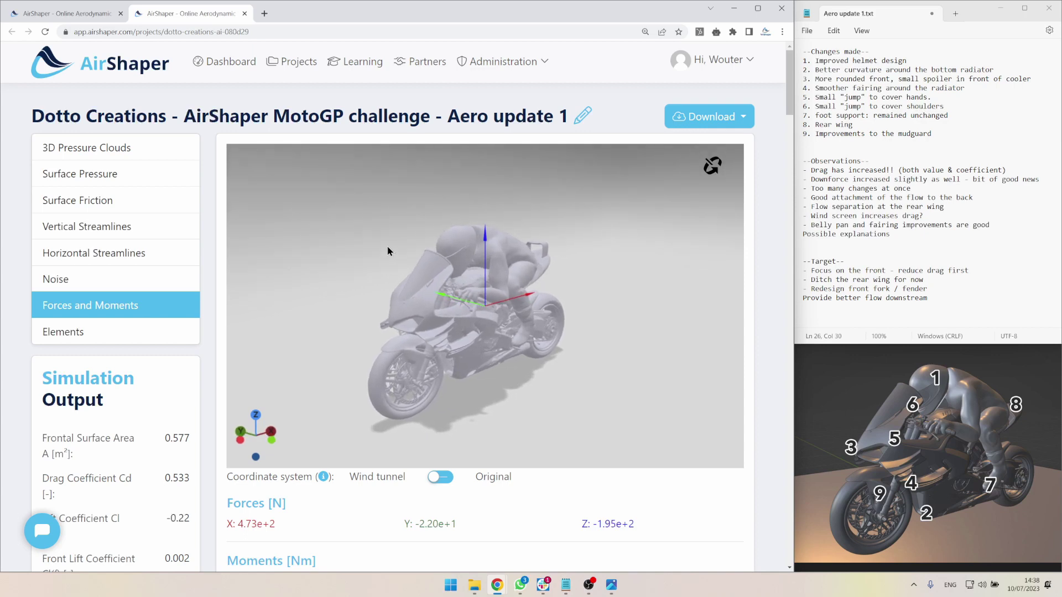
# - Show the 3D pressure clouds of Aero update 1 and examine the flow around the helmet, shoulders and back
pyautogui.click(148, 153)
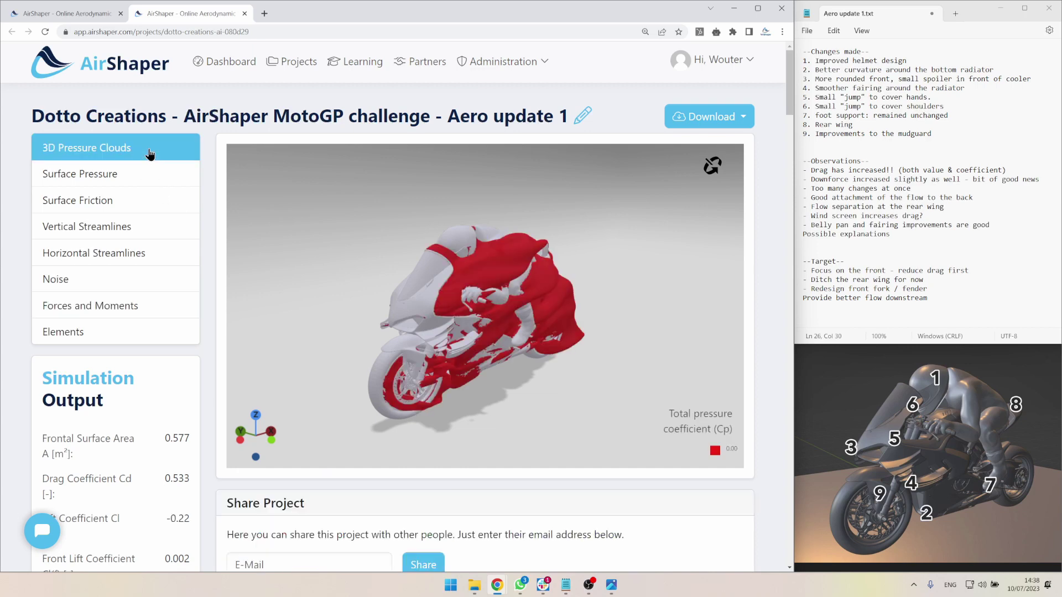
pyautogui.moveTo(556, 281); pyautogui.dragTo(516, 263)
pyautogui.scroll(5, 514, 261)
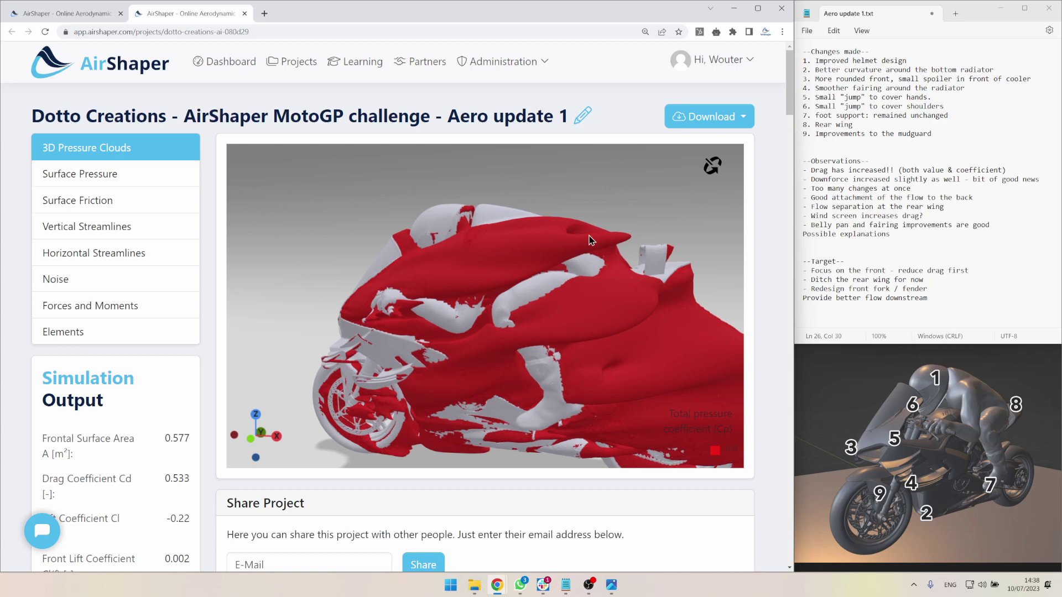
pyautogui.moveTo(589, 239); pyautogui.dragTo(507, 227)
pyautogui.scroll(3, 465, 222)
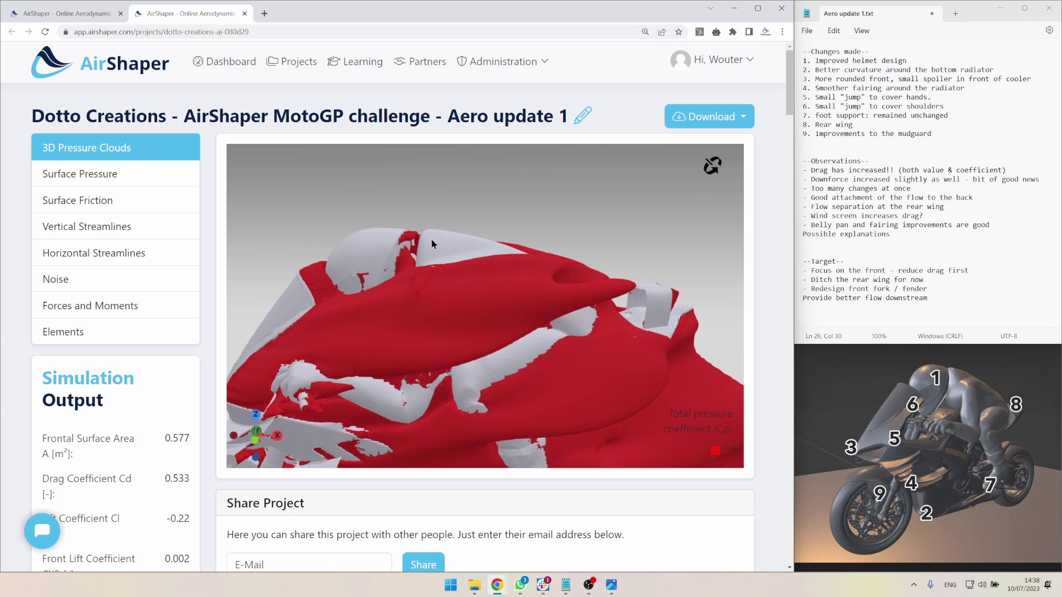
pyautogui.moveTo(431, 241); pyautogui.dragTo(351, 228)
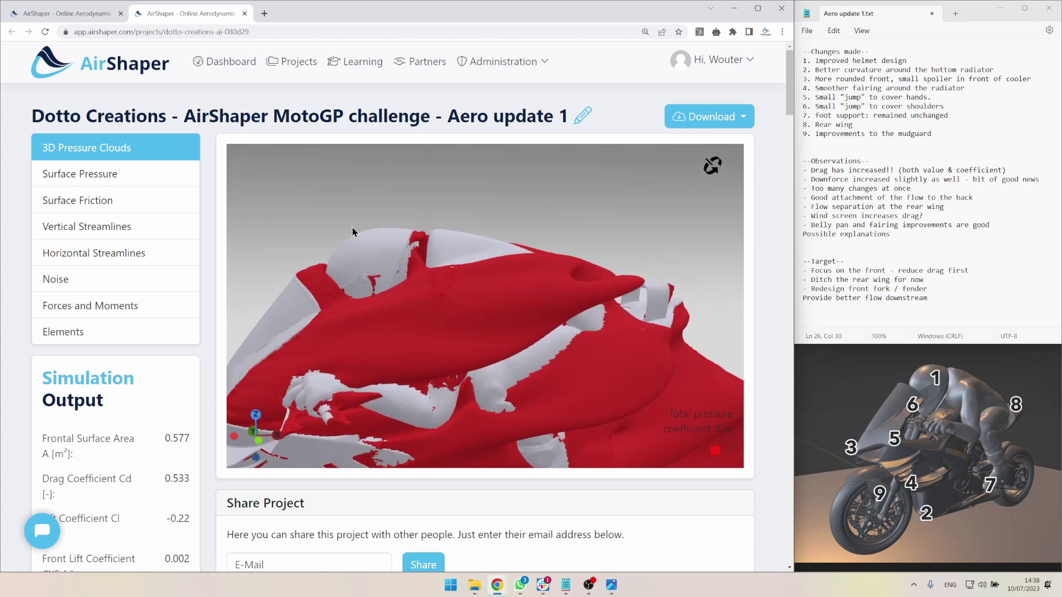
pyautogui.scroll(-2, 511, 259)
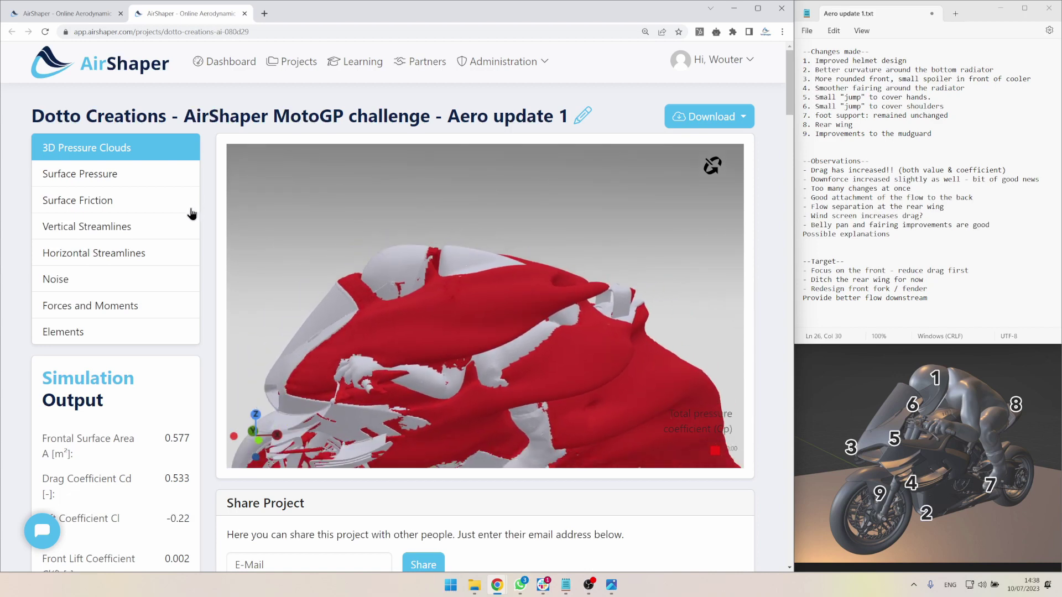
# - Show the vertical streamlines and examine the flow over the rider's helmet and back towards the rear wing
pyautogui.click(123, 232)
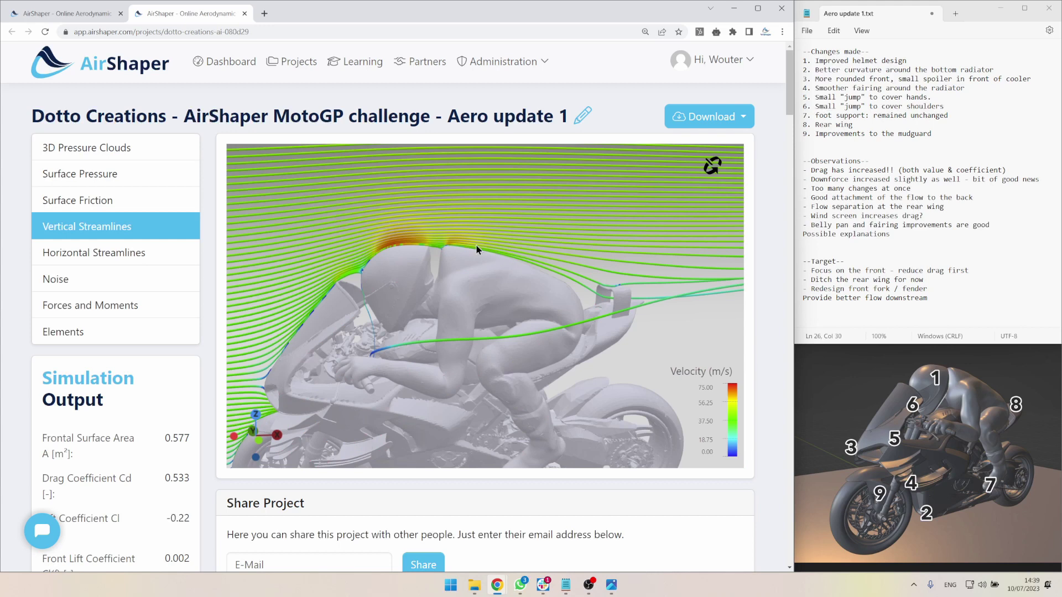
pyautogui.moveTo(433, 247); pyautogui.dragTo(619, 299)
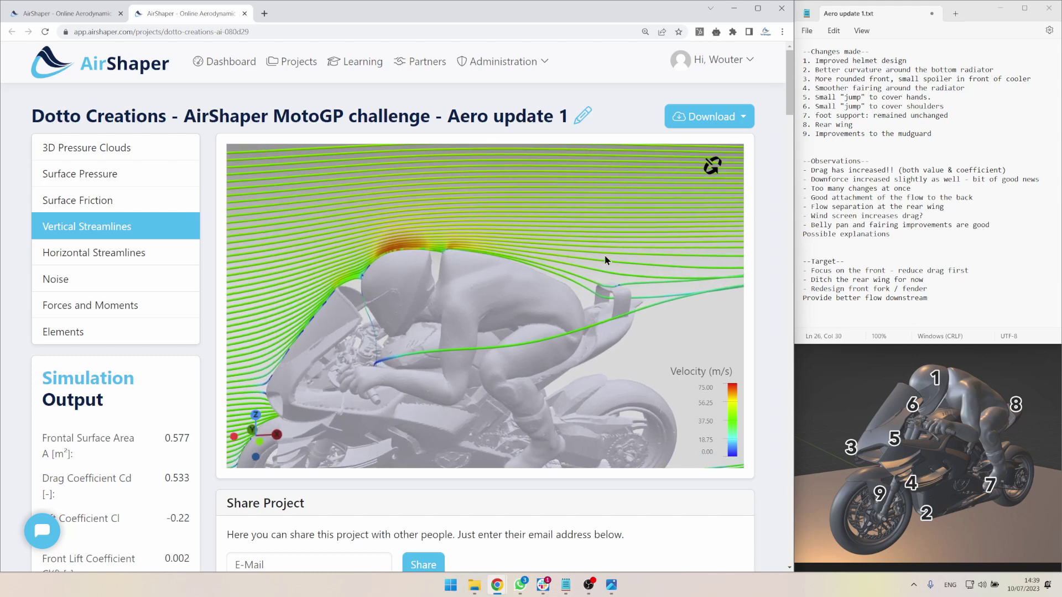
pyautogui.scroll(-5, 573, 265)
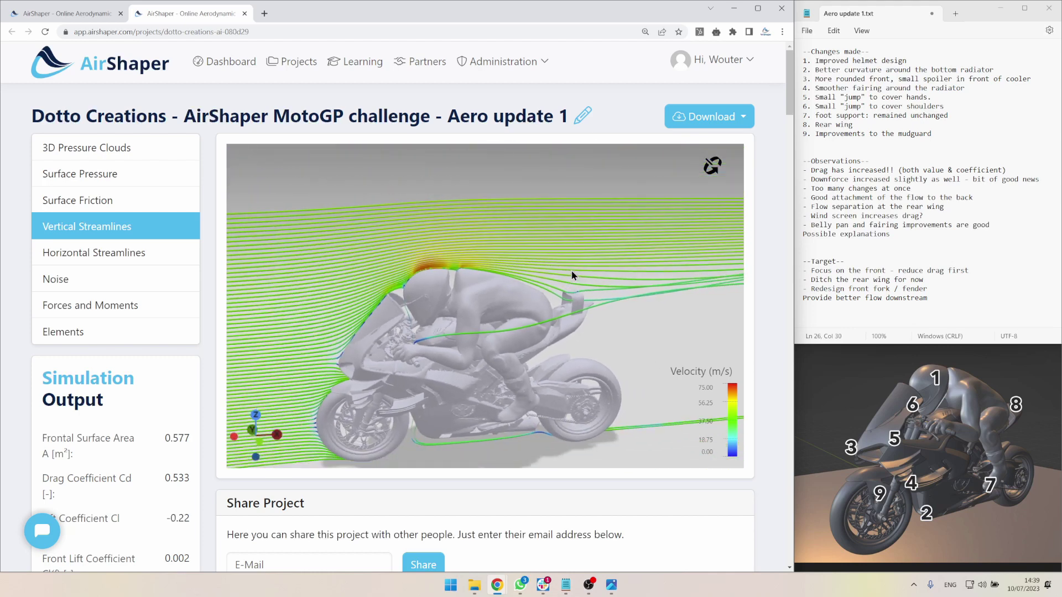
pyautogui.moveTo(562, 268); pyautogui.dragTo(491, 280)
pyautogui.scroll(2, 514, 306)
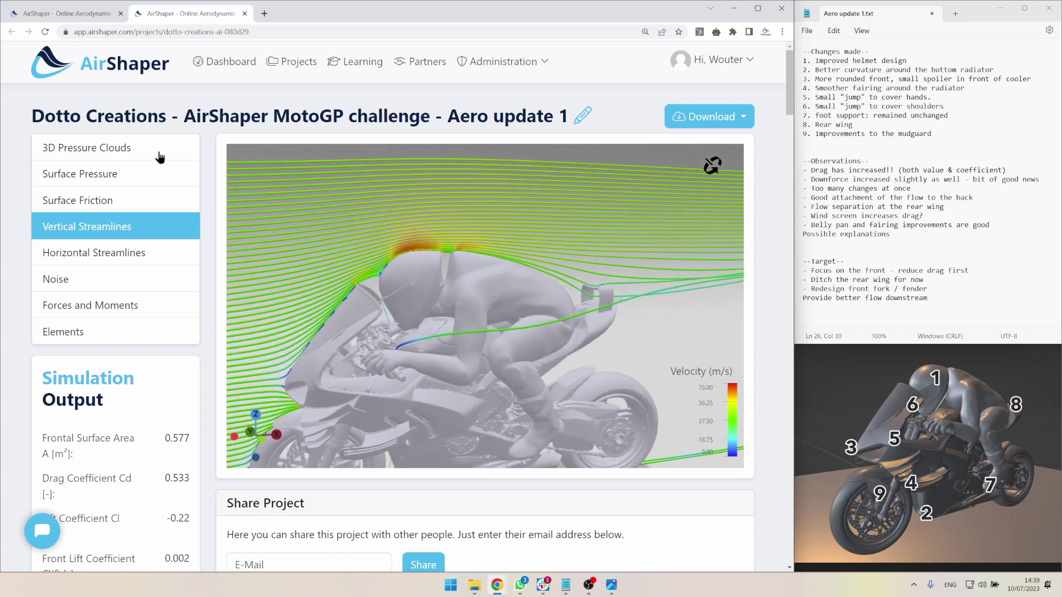
# - Return to the 3D pressure clouds and examine the flow around the tail and rear wing from the side and behind
pyautogui.click(160, 155)
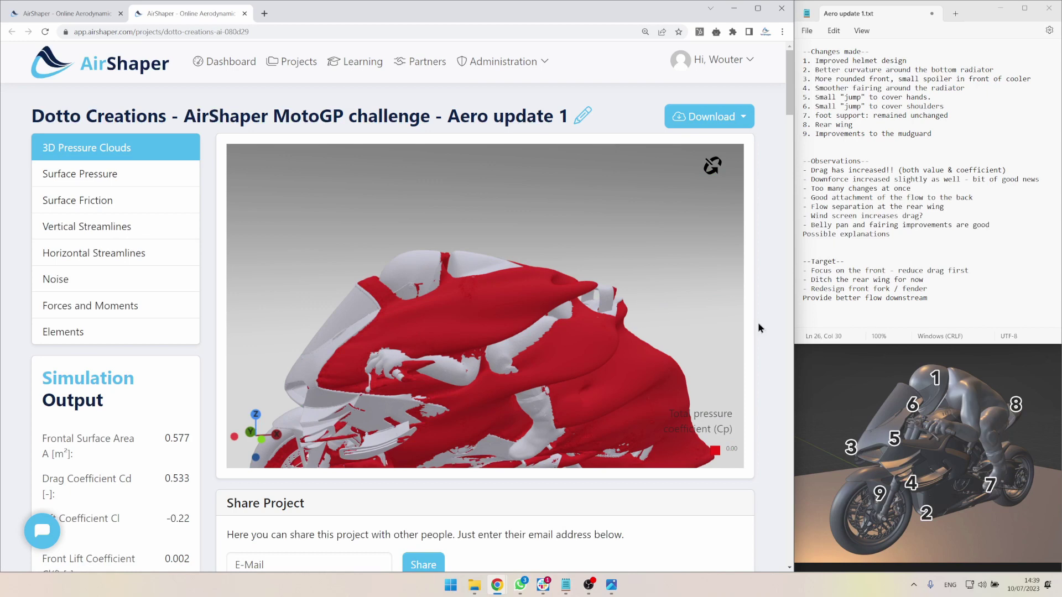
pyautogui.moveTo(515, 256); pyautogui.dragTo(466, 228)
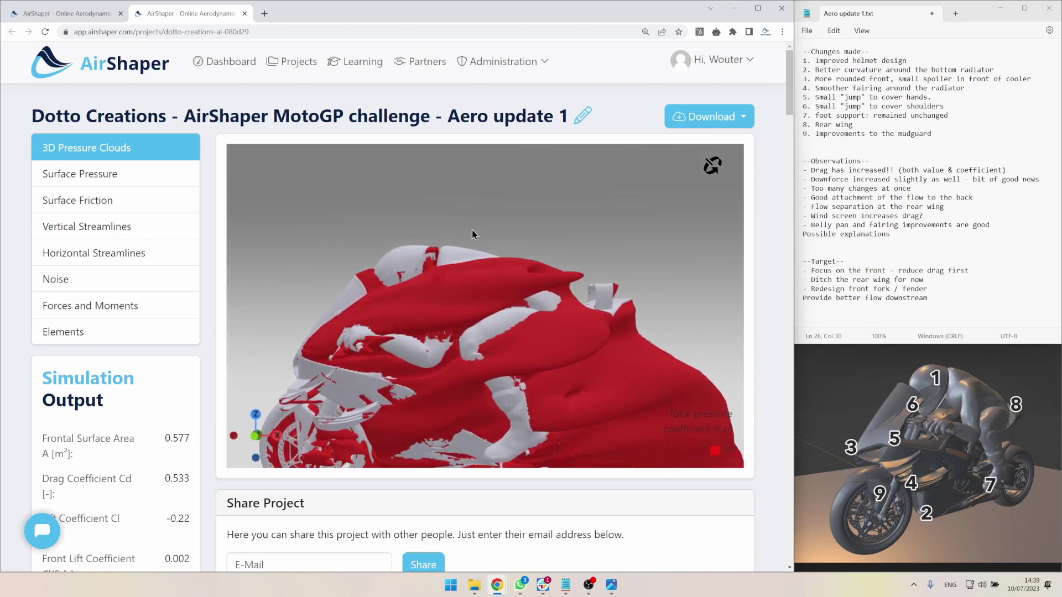
pyautogui.moveTo(548, 263); pyautogui.dragTo(550, 285)
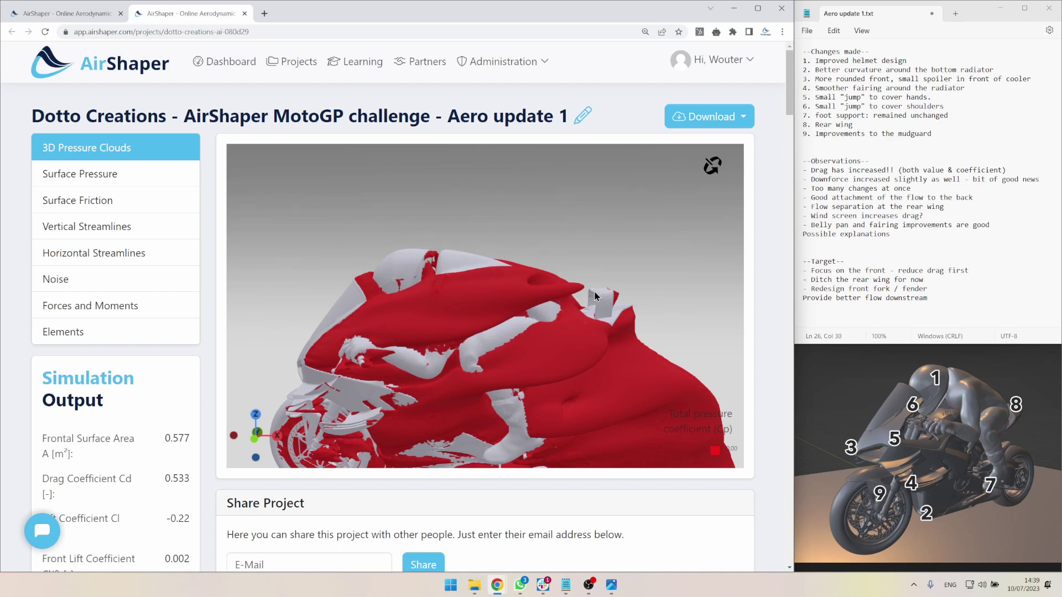
pyautogui.moveTo(570, 283); pyautogui.dragTo(539, 255)
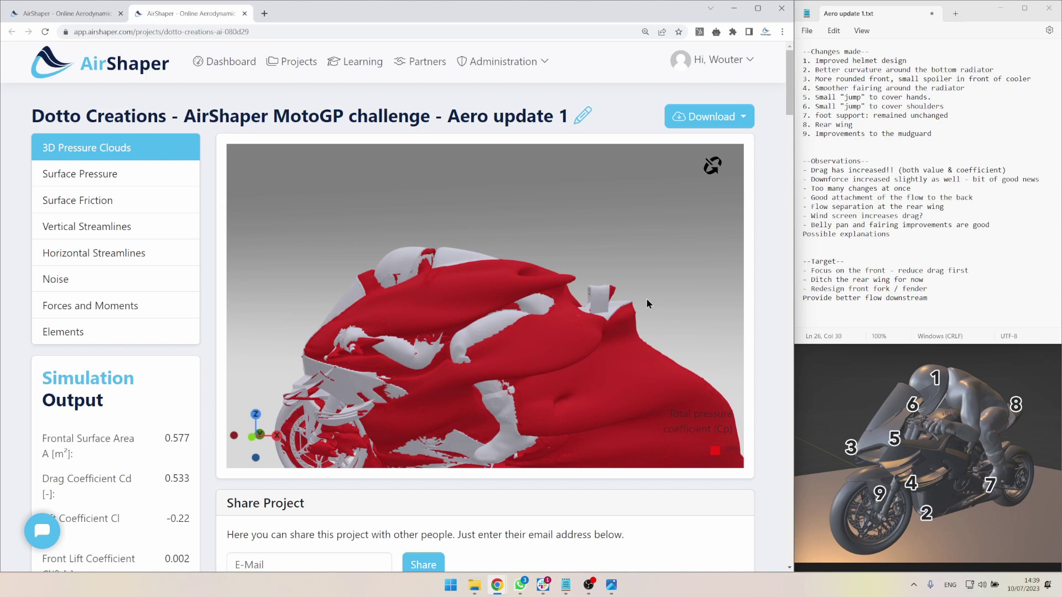
pyautogui.scroll(3, 612, 303)
pyautogui.moveTo(636, 306); pyautogui.dragTo(446, 318, button='right')
pyautogui.moveTo(446, 318); pyautogui.dragTo(430, 269)
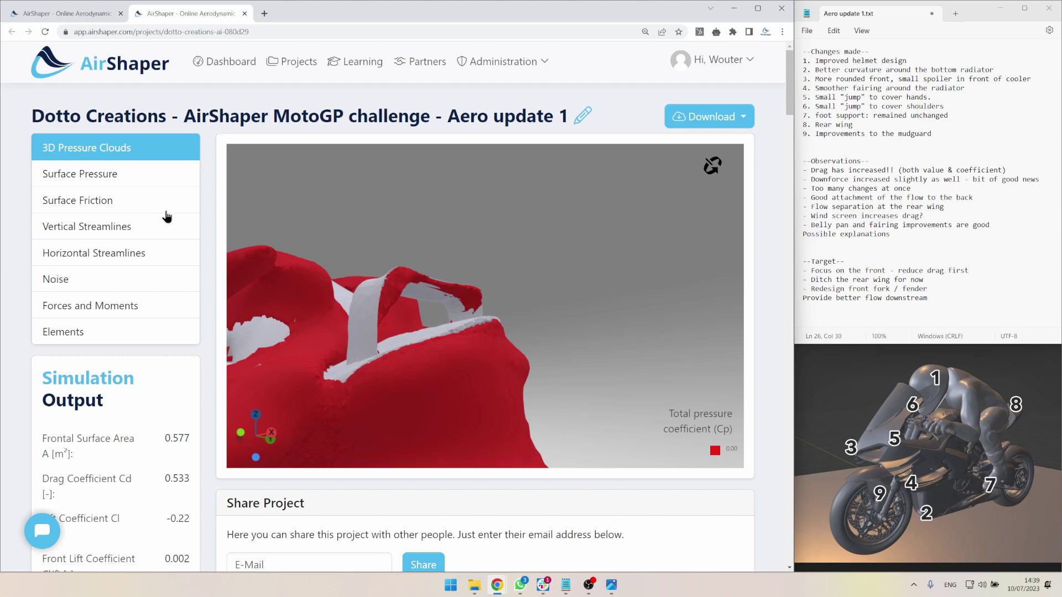
# - Show the surface friction and examine it on the rear wing, tail and the rider's lower back
pyautogui.click(93, 204)
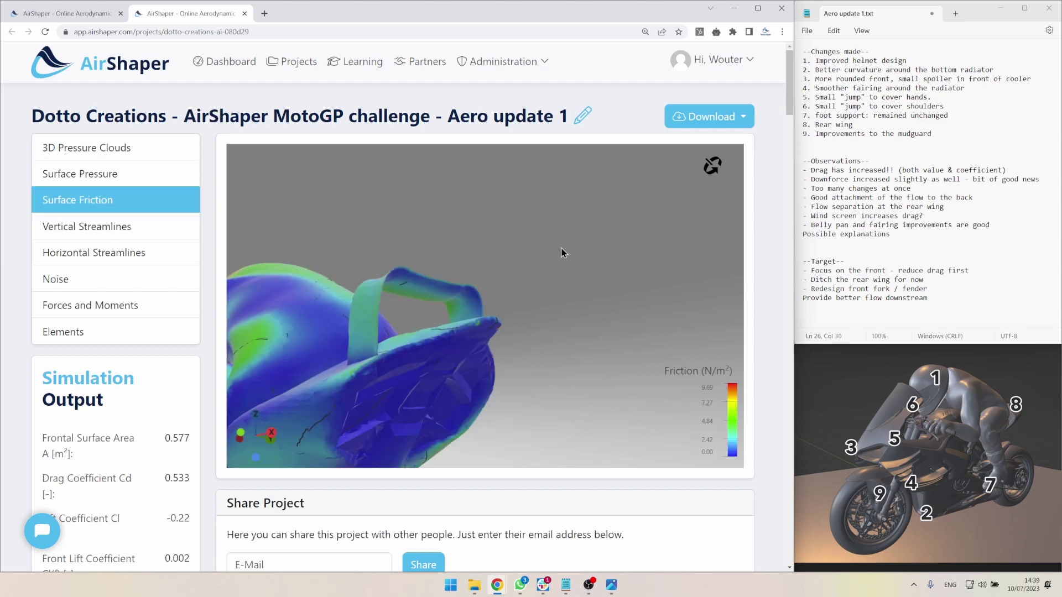
pyautogui.moveTo(451, 295); pyautogui.dragTo(602, 348)
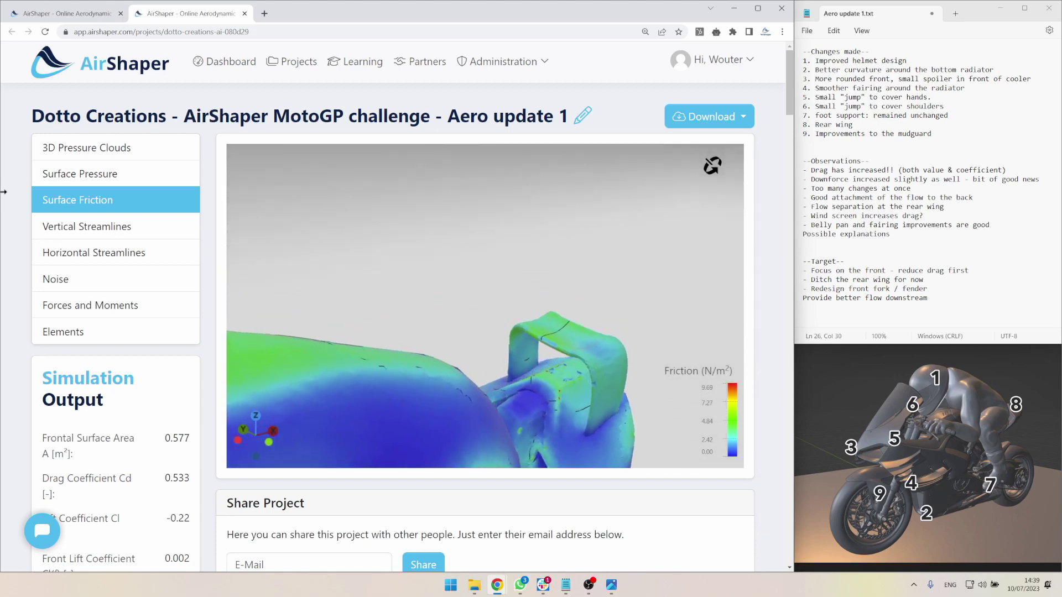
pyautogui.scroll(-3, 461, 297)
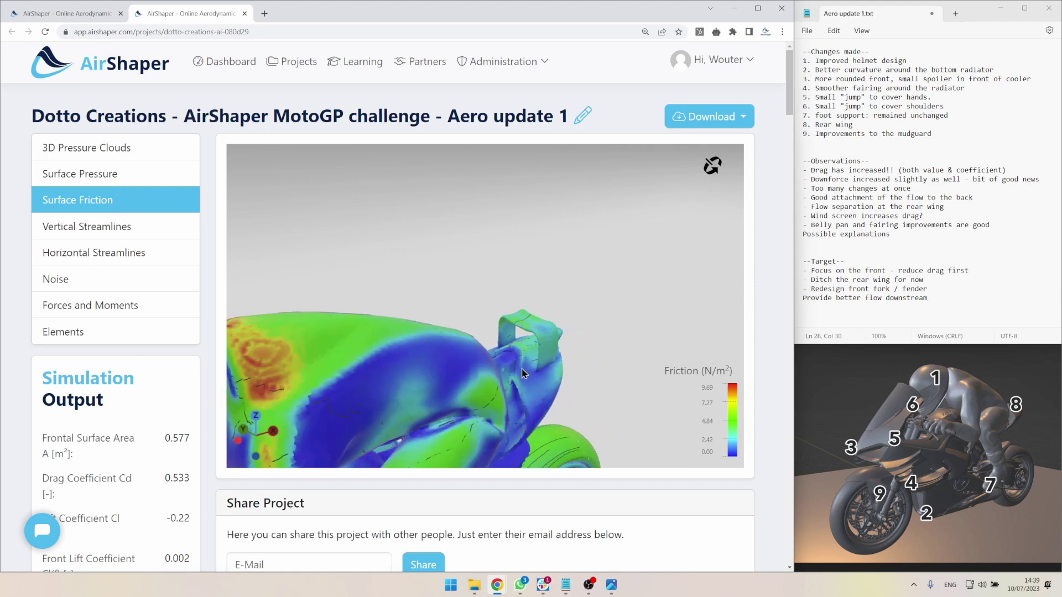
pyautogui.moveTo(462, 297); pyautogui.dragTo(427, 279)
# - Show the forces and moments of Aero update 1 and read the forces acting on the rear wing
pyautogui.click(97, 307)
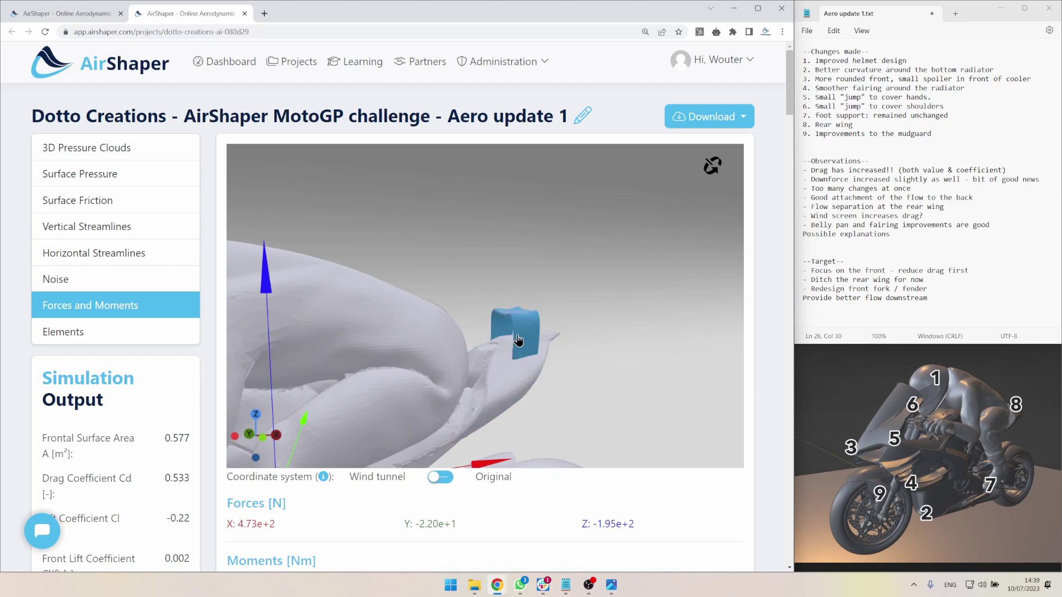
pyautogui.moveTo(518, 340)
pyautogui.scroll(-3, 623, 375)
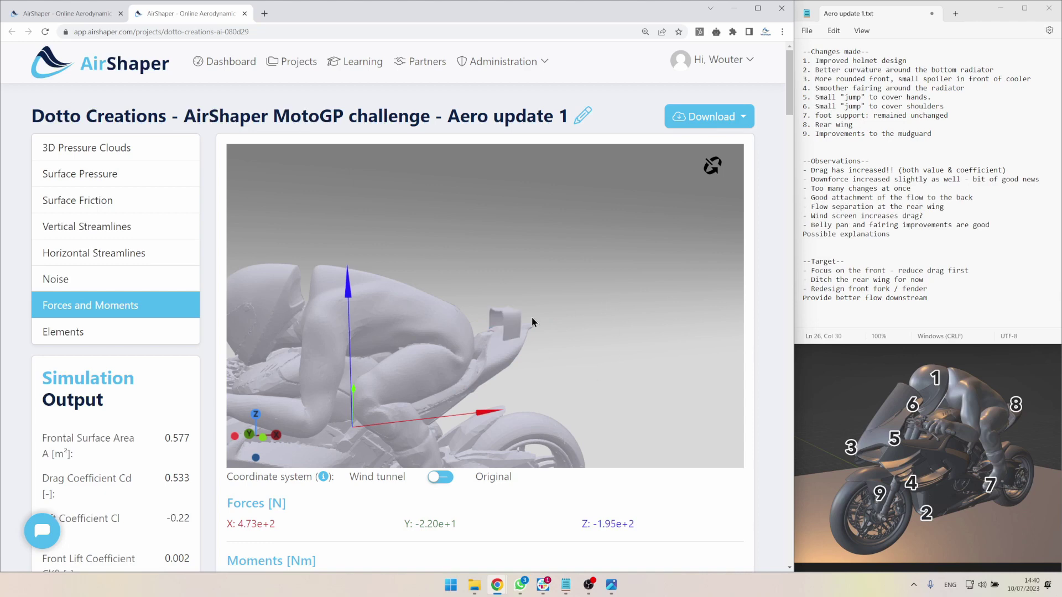
pyautogui.click(514, 322)
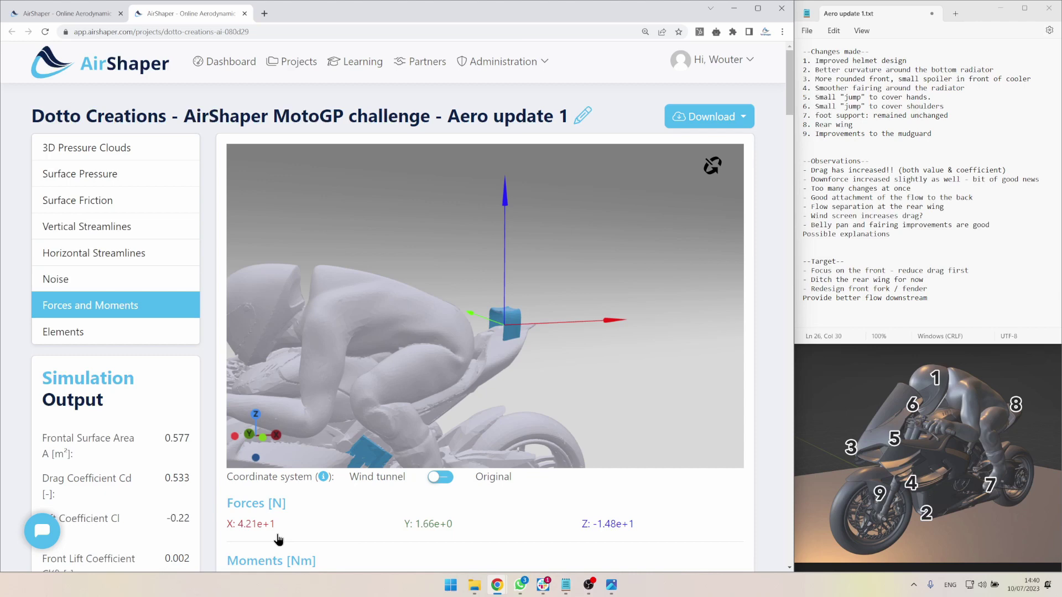
pyautogui.click(614, 397)
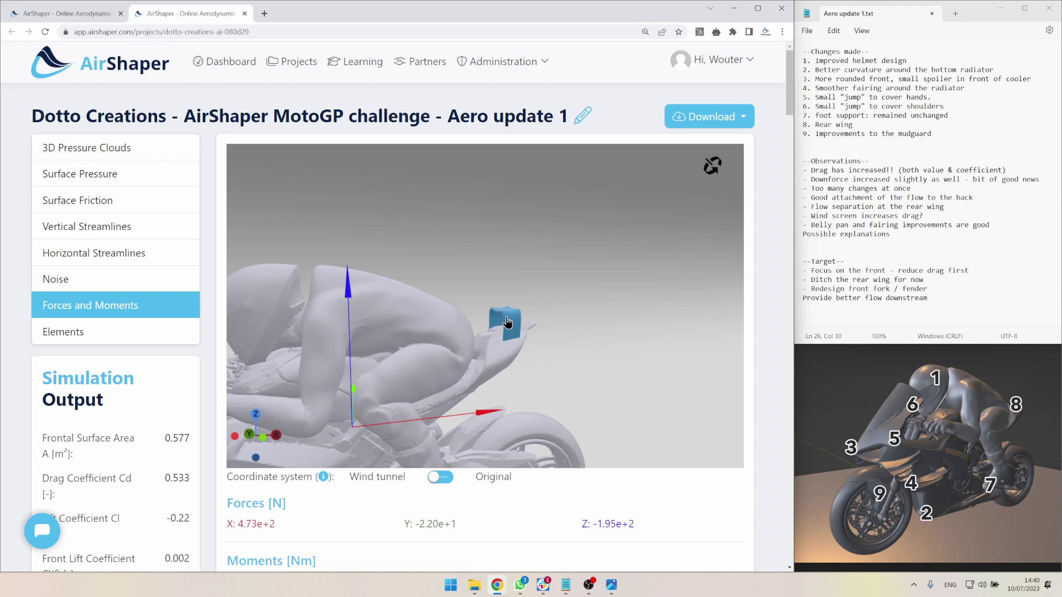
# - Select the rear wing again and examine its drag and vertical force values and arrows from the side
pyautogui.scroll(5, 567, 339)
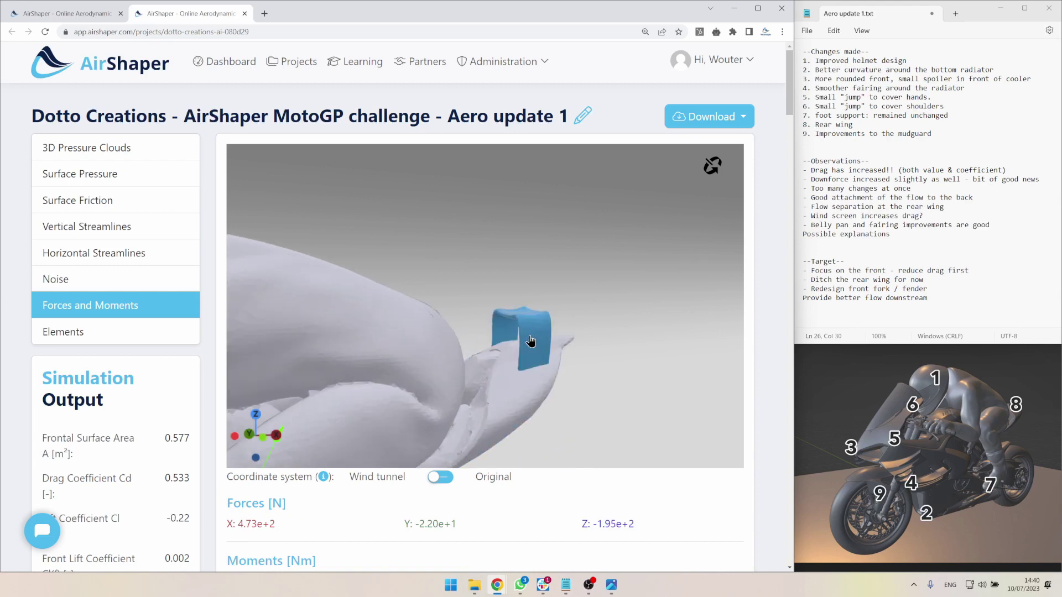
pyautogui.click(544, 331)
pyautogui.scroll(-2, 572, 318)
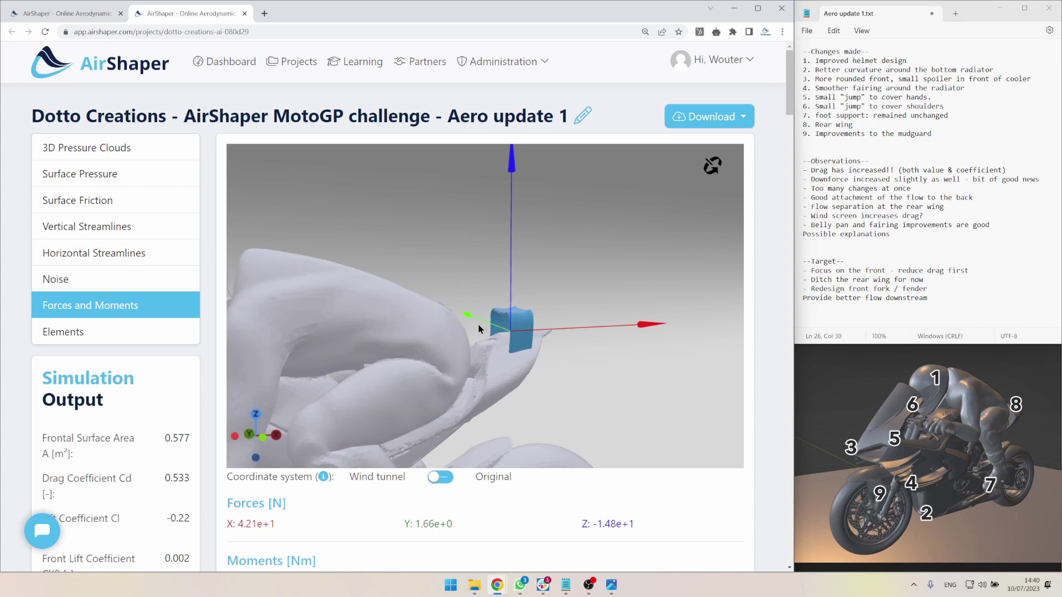
pyautogui.moveTo(451, 325); pyautogui.dragTo(472, 335)
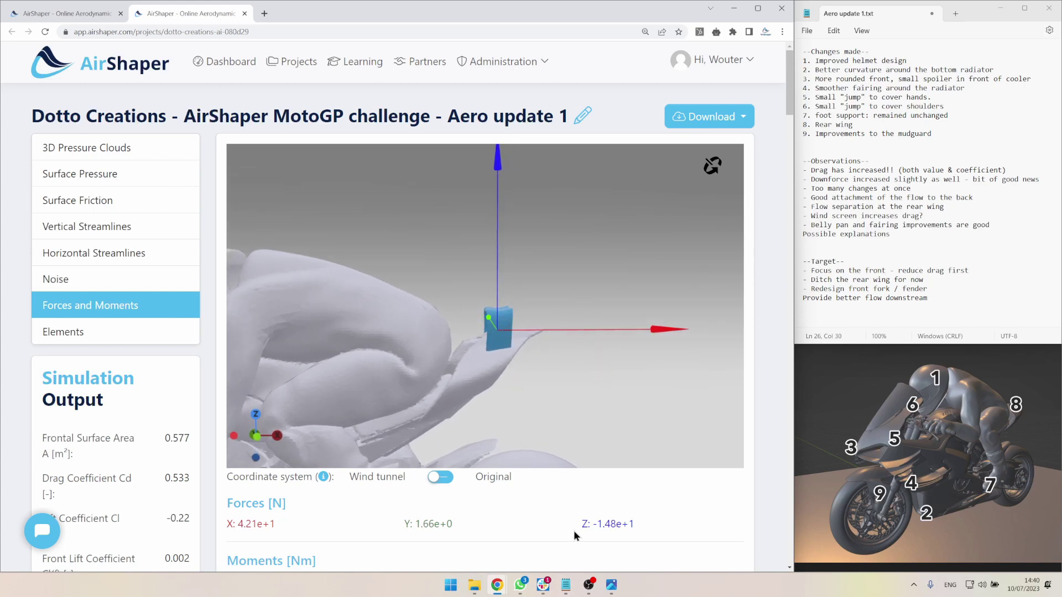
pyautogui.moveTo(573, 529); pyautogui.dragTo(648, 520)
pyautogui.click(648, 520)
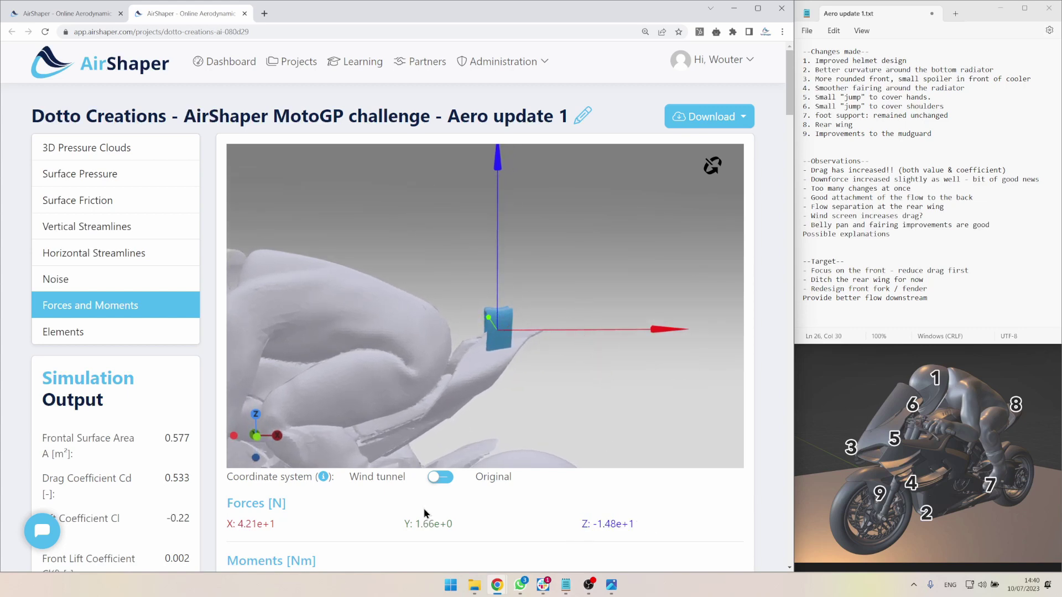
pyautogui.click(228, 524)
pyautogui.moveTo(500, 404); pyautogui.dragTo(607, 397)
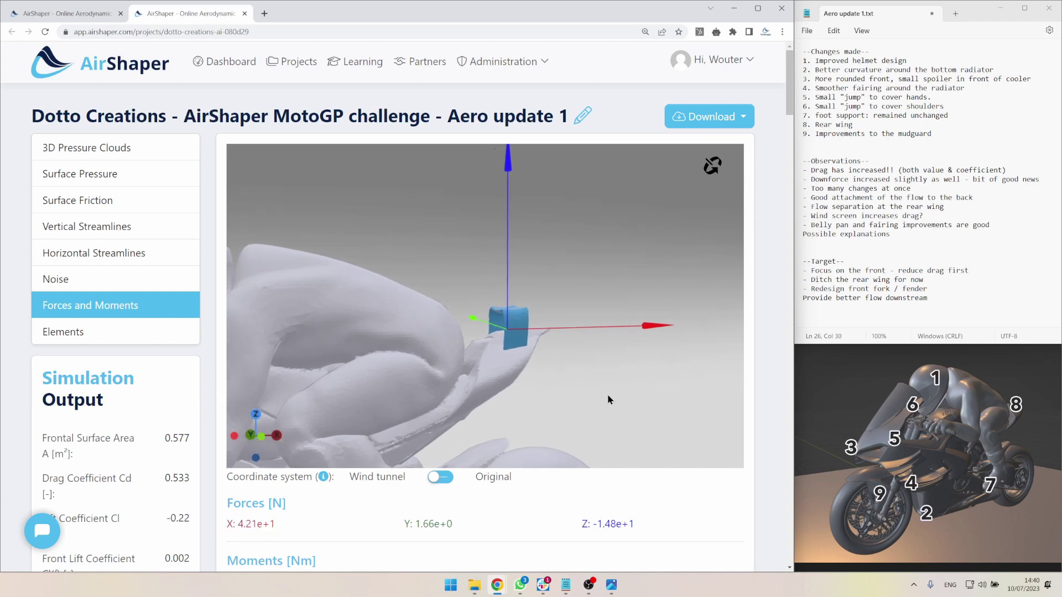
# - Compare the whole bike's forces with those of the rear wing alone
pyautogui.click(607, 393)
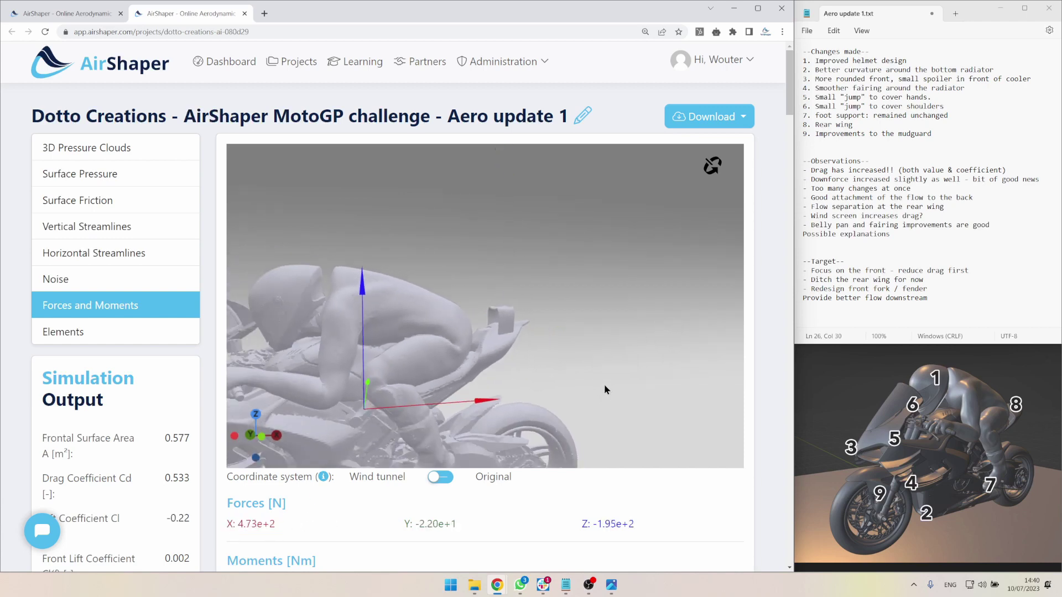
pyautogui.click(501, 317)
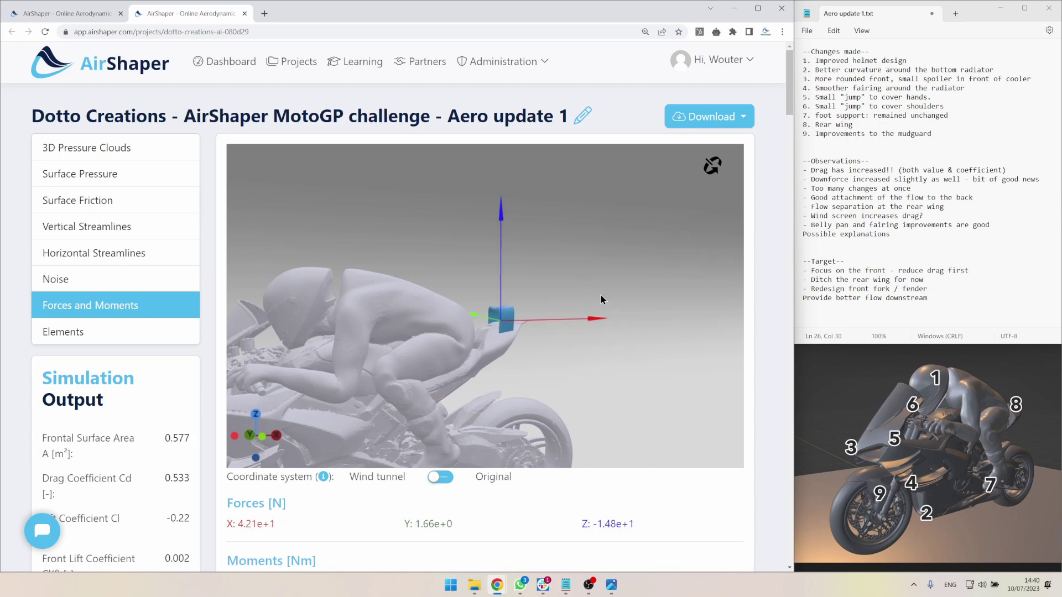
pyautogui.scroll(3, 568, 329)
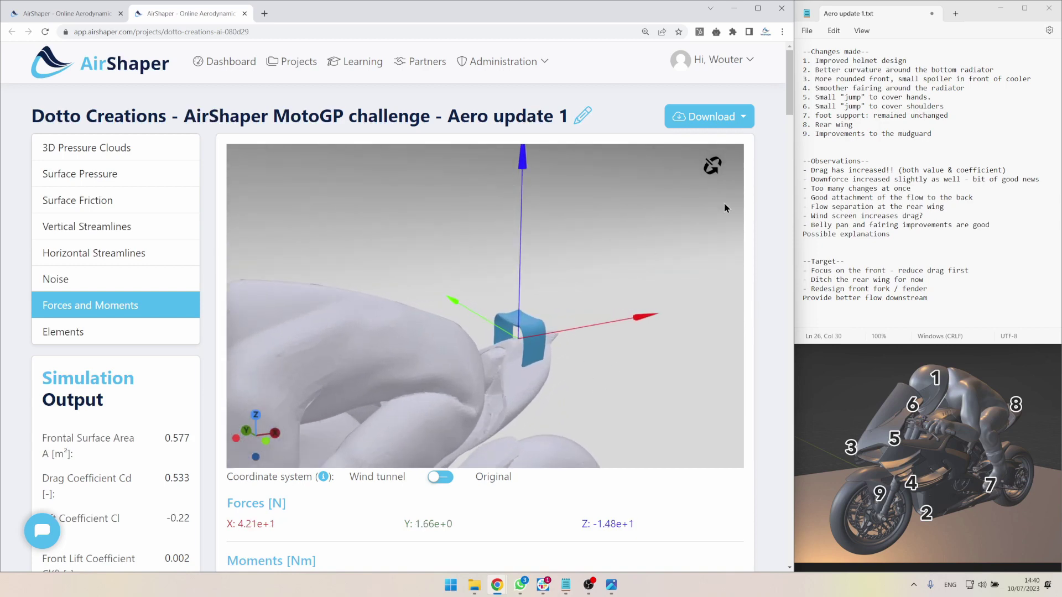
pyautogui.click(869, 95)
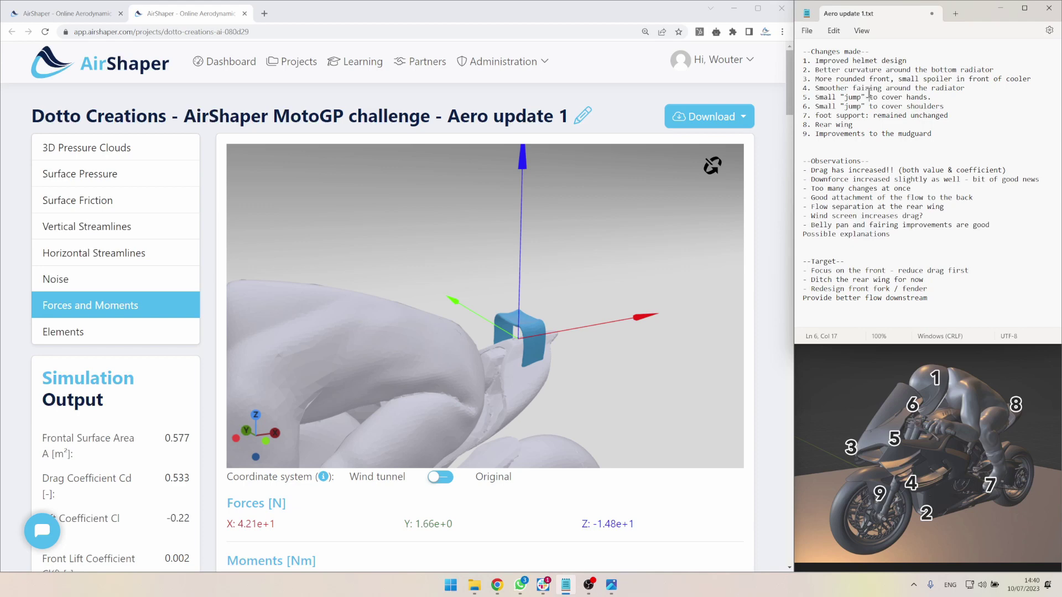
# - Show the 3D pressure clouds of Aero update 1 and examine the flow around the belly pan and lower fairing
pyautogui.moveTo(630, 260); pyautogui.dragTo(719, 165, button='right')
pyautogui.scroll(-3, 488, 376)
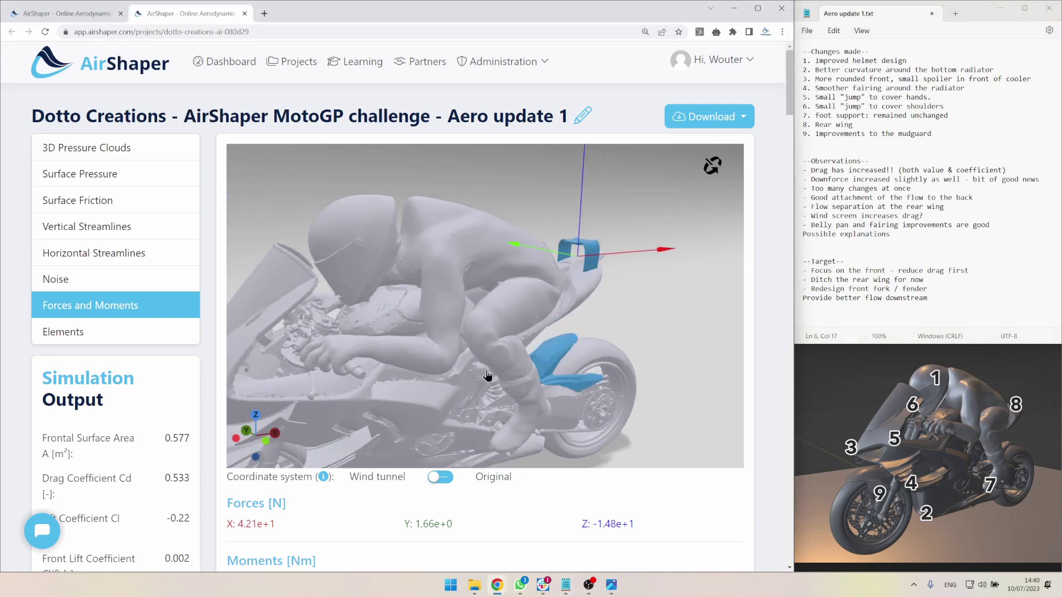
pyautogui.moveTo(492, 369); pyautogui.dragTo(580, 293, button='right')
pyautogui.scroll(-5, 553, 332)
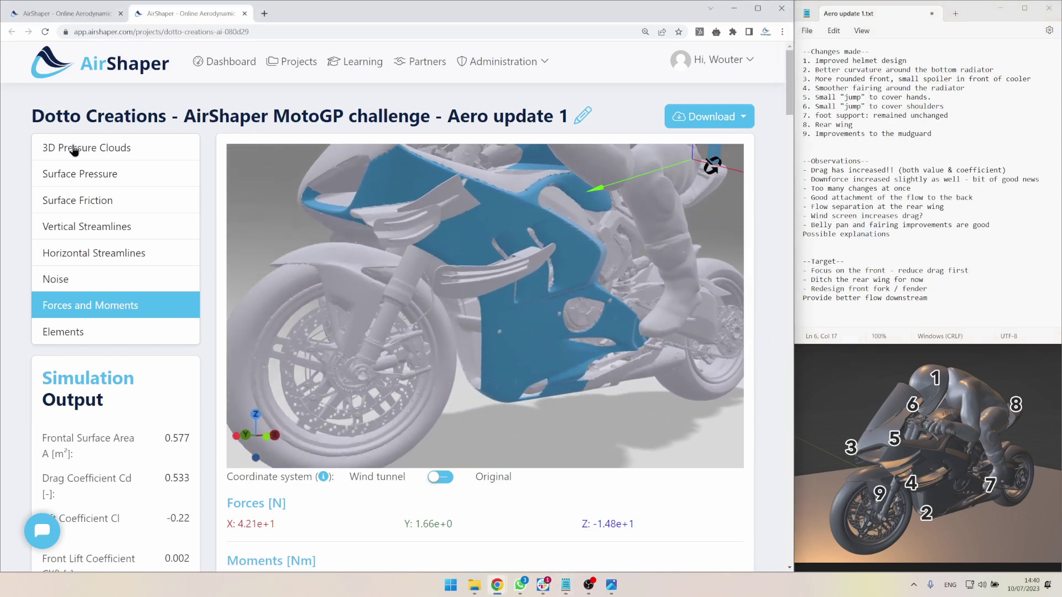
pyautogui.click(80, 148)
pyautogui.scroll(-3, 495, 342)
pyautogui.moveTo(496, 343); pyautogui.dragTo(492, 370)
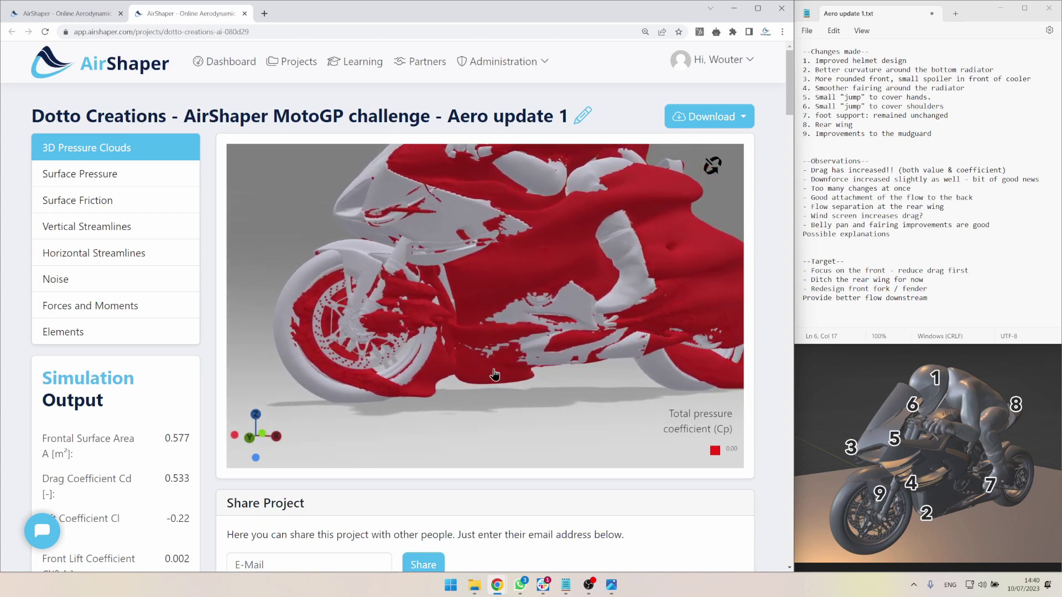
# - Switch to the base bike with wings, show its 3D pressure clouds and examine the flow under the belly pan
pyautogui.click(67, 13)
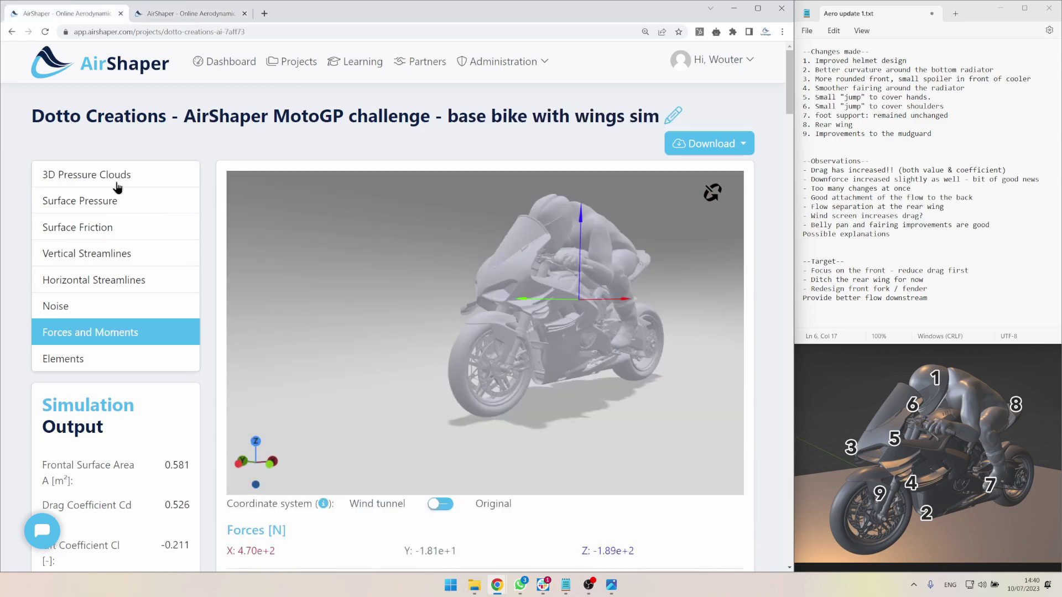
pyautogui.click(117, 184)
pyautogui.scroll(5, 410, 266)
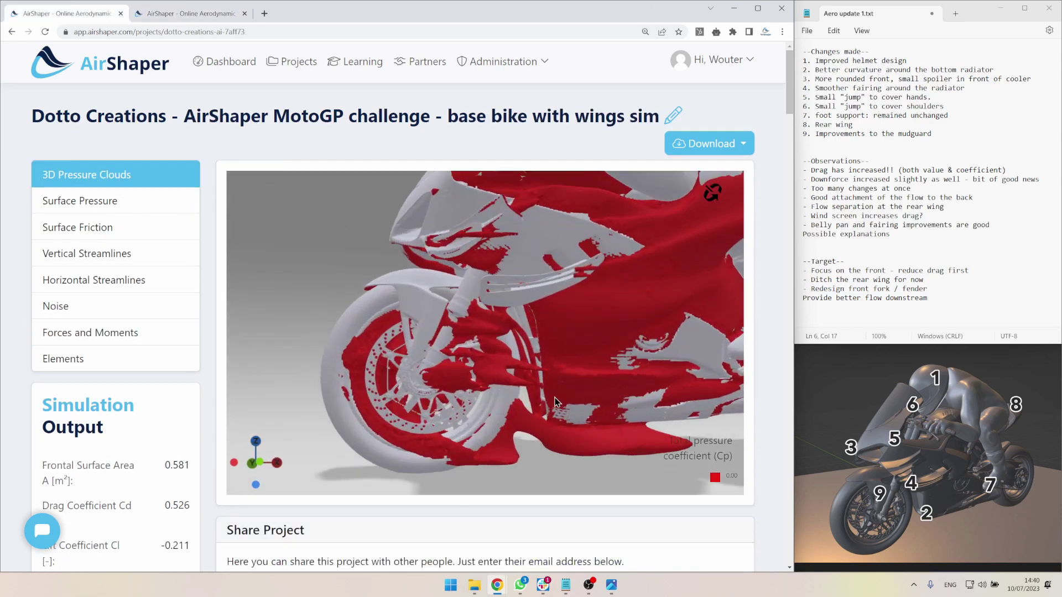
pyautogui.moveTo(555, 402); pyautogui.dragTo(420, 325, button='right')
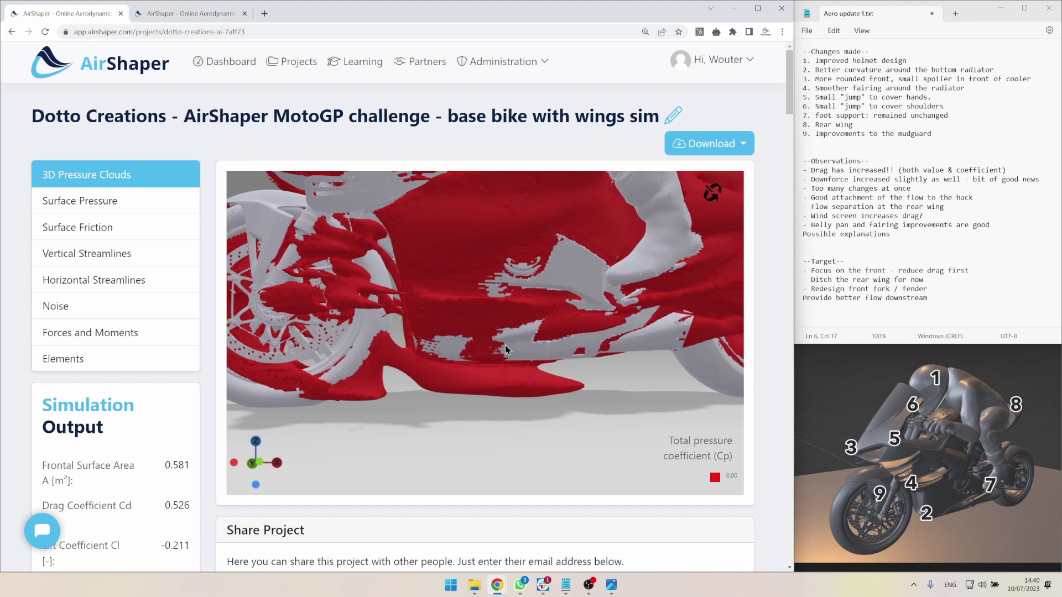
# - Compare the belly pan pressure clouds of Aero update 1 and the base bike at a similar zoom
pyautogui.click(181, 15)
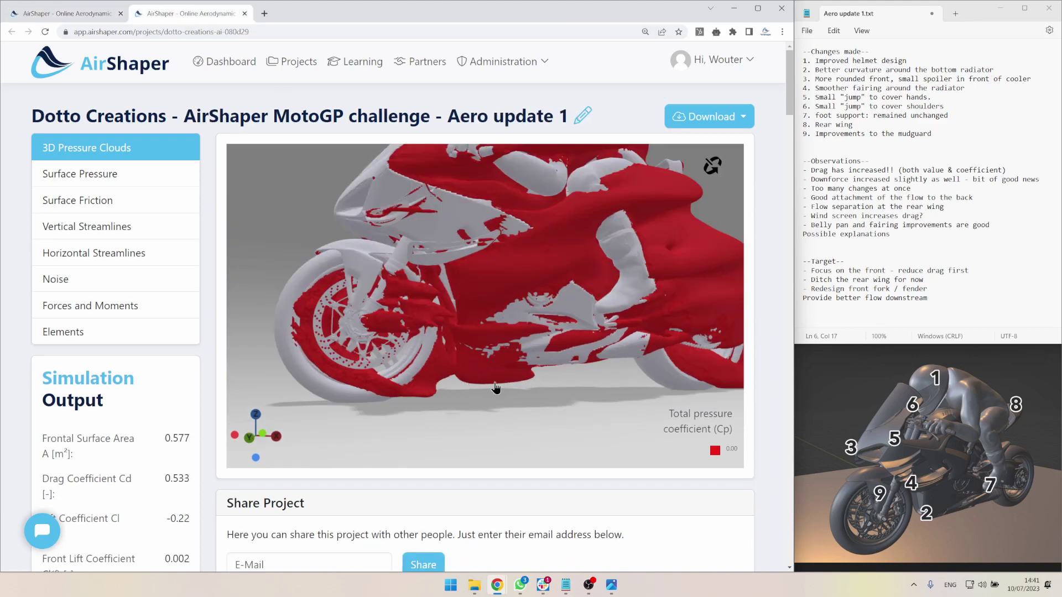
pyautogui.click(90, 13)
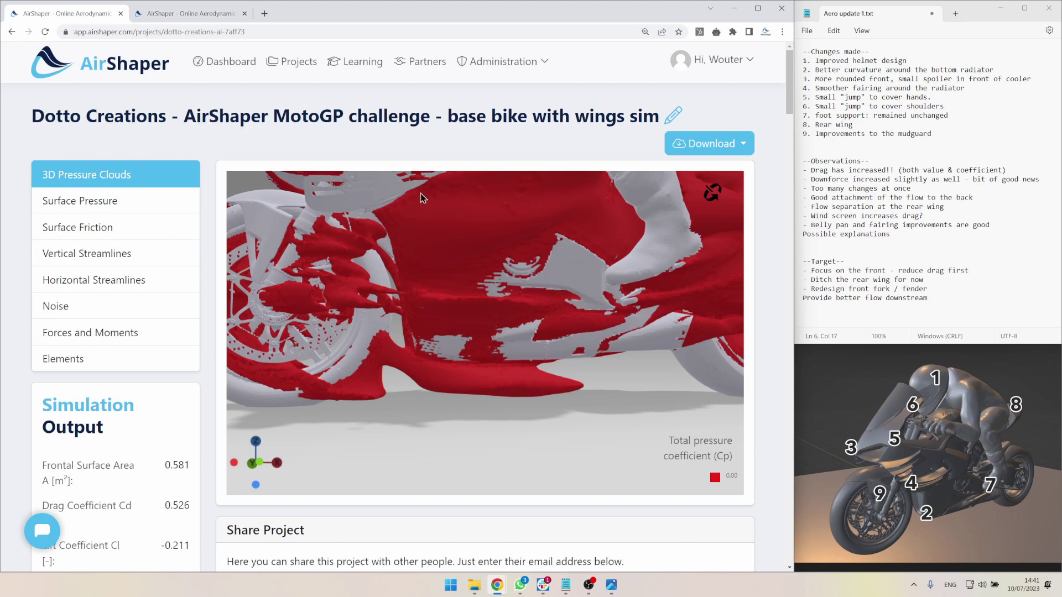
pyautogui.scroll(-2, 480, 210)
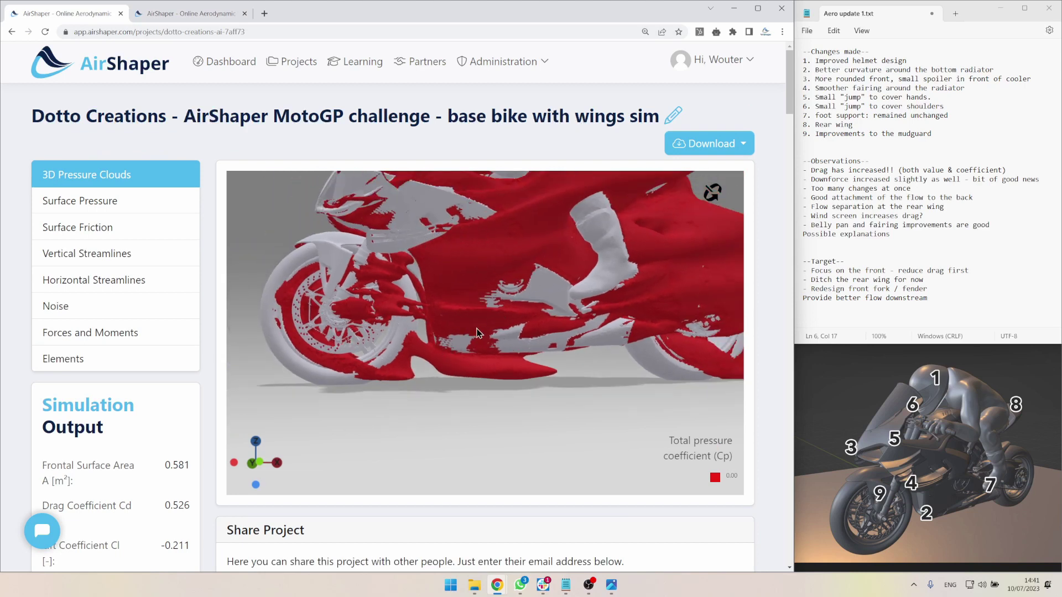
pyautogui.click(204, 13)
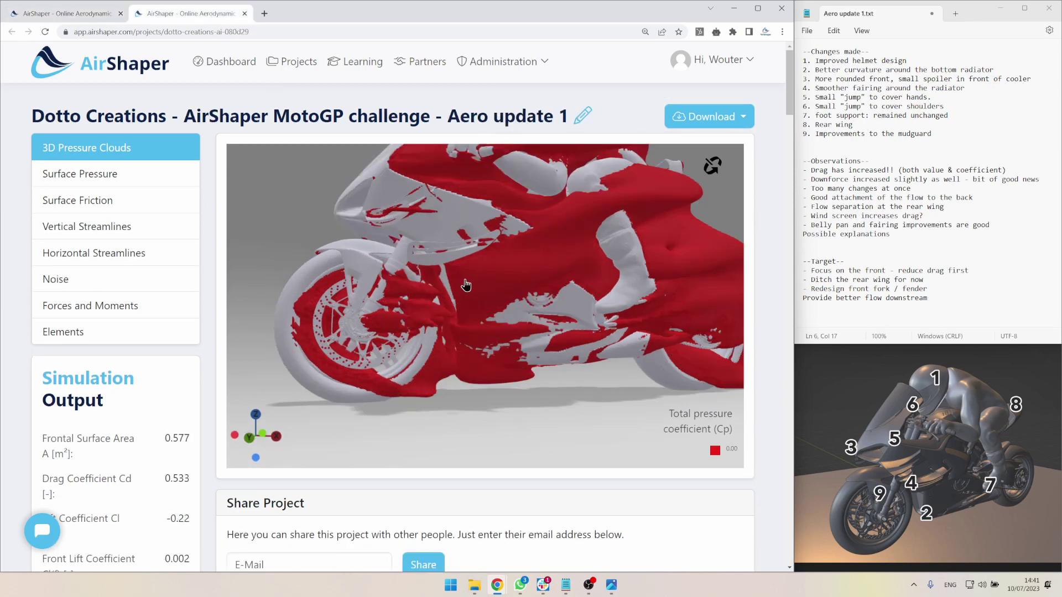
# - Show the forces and moments model of Aero update 1, examine the lower fairing geometry and bring up the numbered reference image
pyautogui.scroll(2, 465, 285)
pyautogui.click(95, 335)
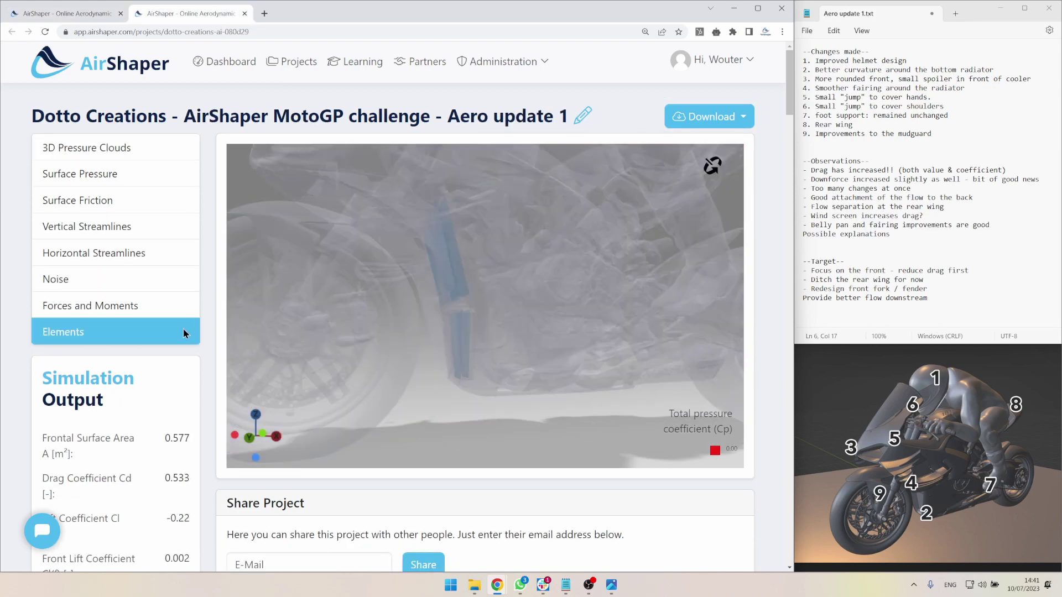
pyautogui.click(127, 308)
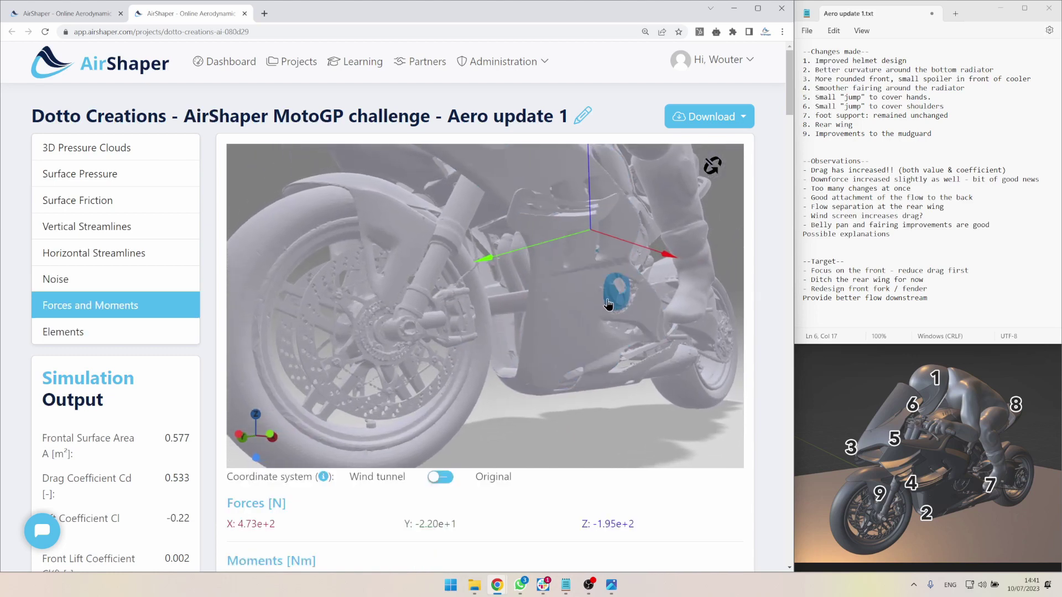
pyautogui.moveTo(609, 304); pyautogui.dragTo(560, 315)
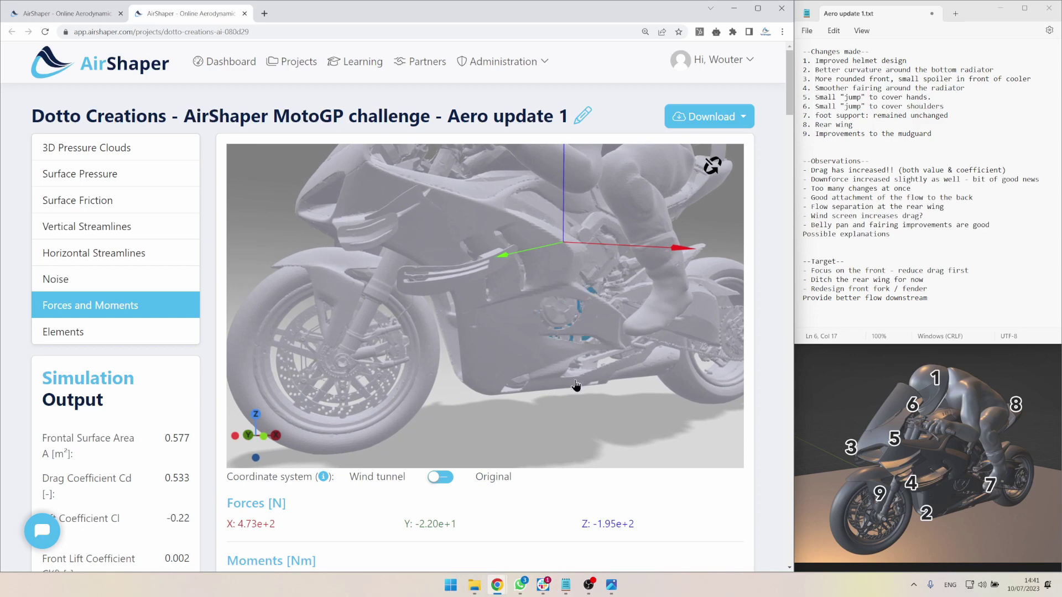
pyautogui.moveTo(575, 386); pyautogui.dragTo(652, 348)
pyautogui.click(867, 426)
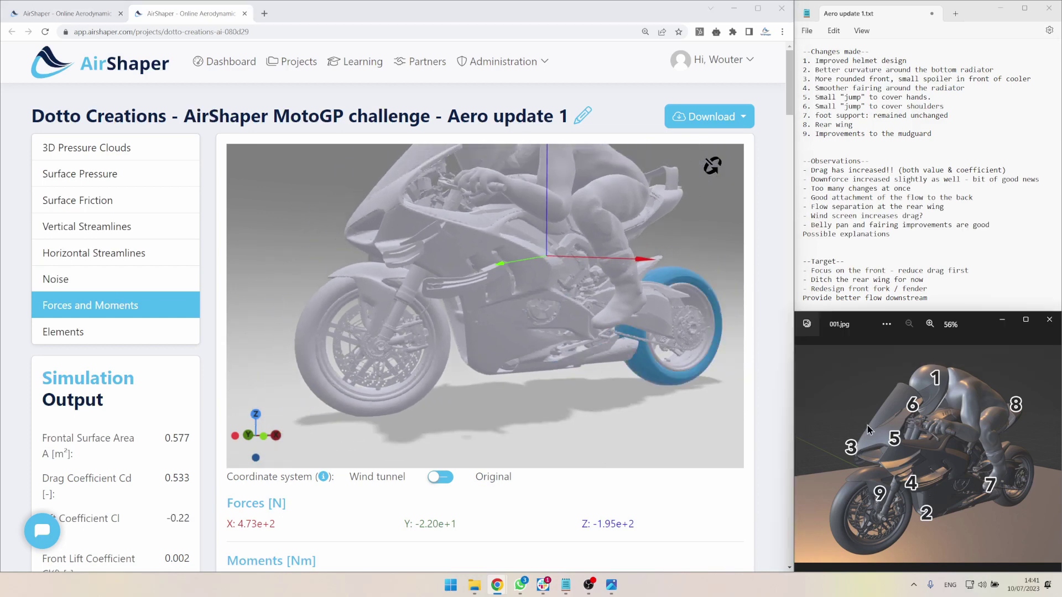
# - Compare the 3D pressure clouds around the nose and front fender of the base bike and Aero update 1
pyautogui.click(62, 14)
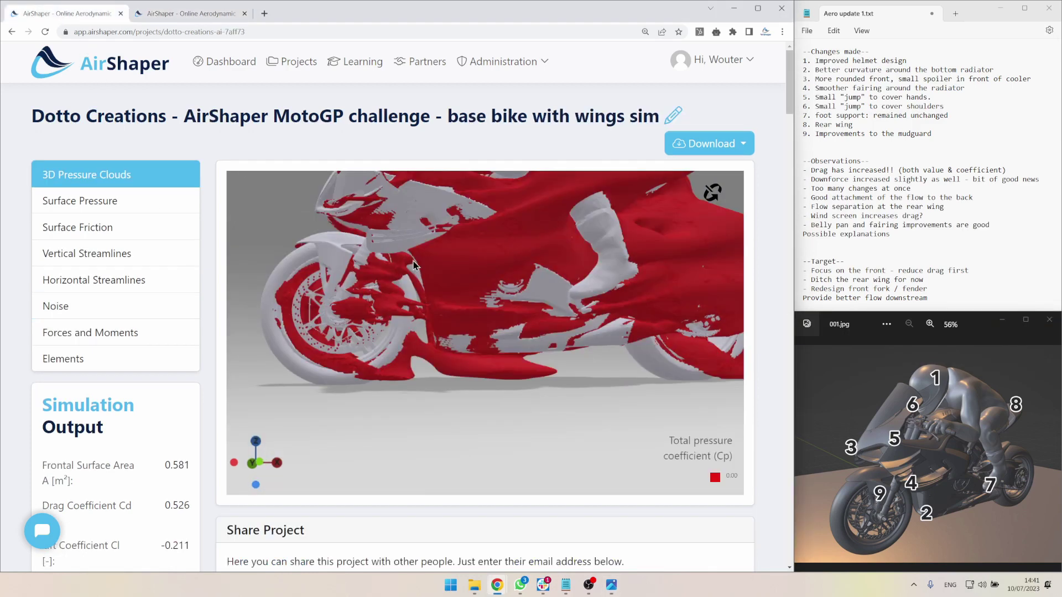
pyautogui.moveTo(413, 261); pyautogui.dragTo(535, 286)
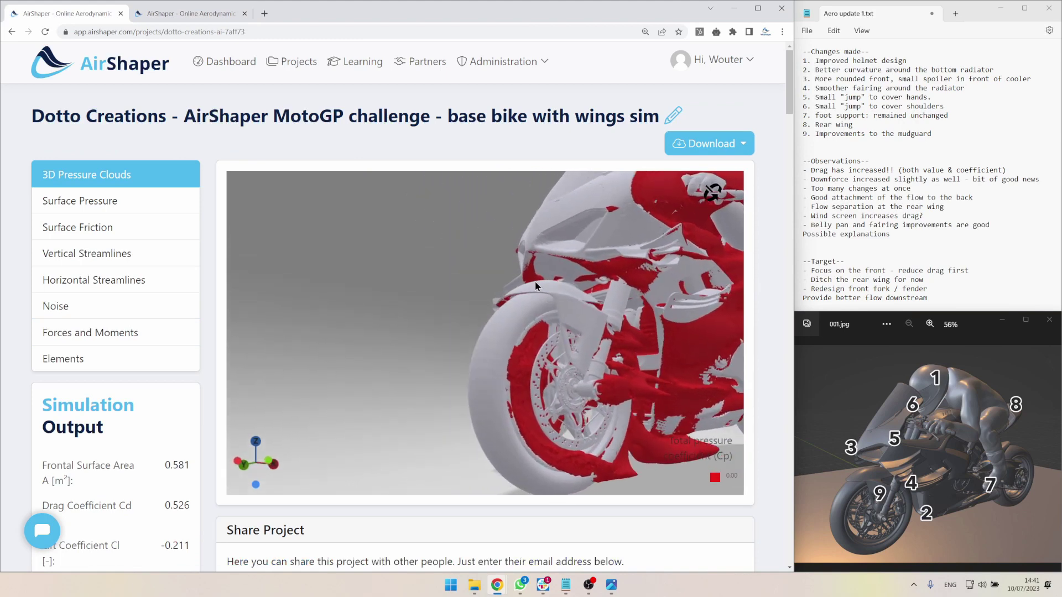
pyautogui.click(203, 17)
pyautogui.click(105, 158)
pyautogui.moveTo(515, 234); pyautogui.dragTo(578, 279)
pyautogui.scroll(5, 586, 259)
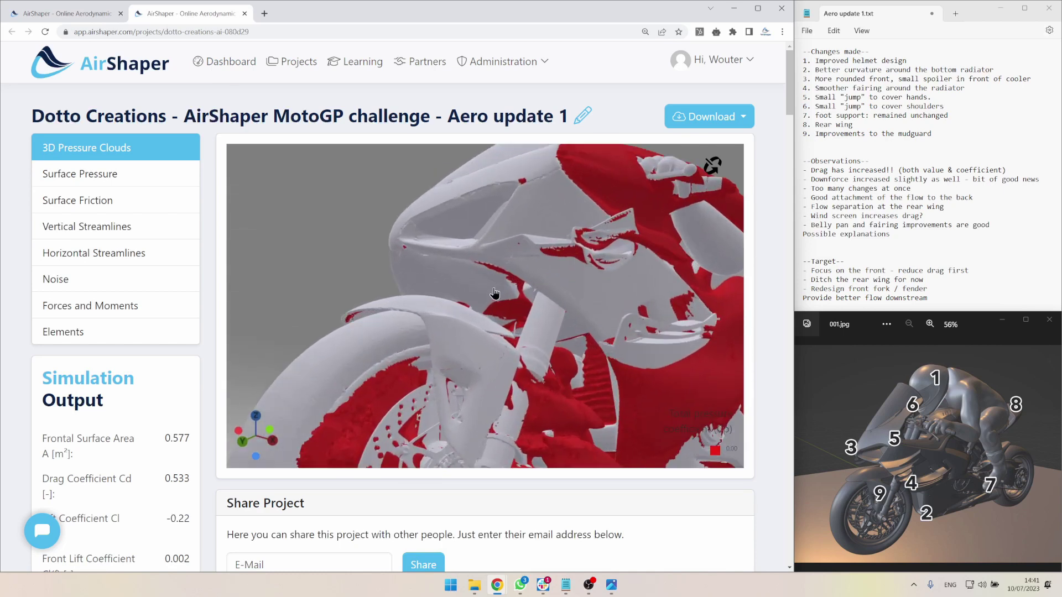
pyautogui.moveTo(441, 251); pyautogui.dragTo(525, 353)
pyautogui.scroll(3, 484, 283)
# - Check the base bike's nose again and examine the pressure clouds beneath the nose of Aero update 1 up close
pyautogui.click(103, 14)
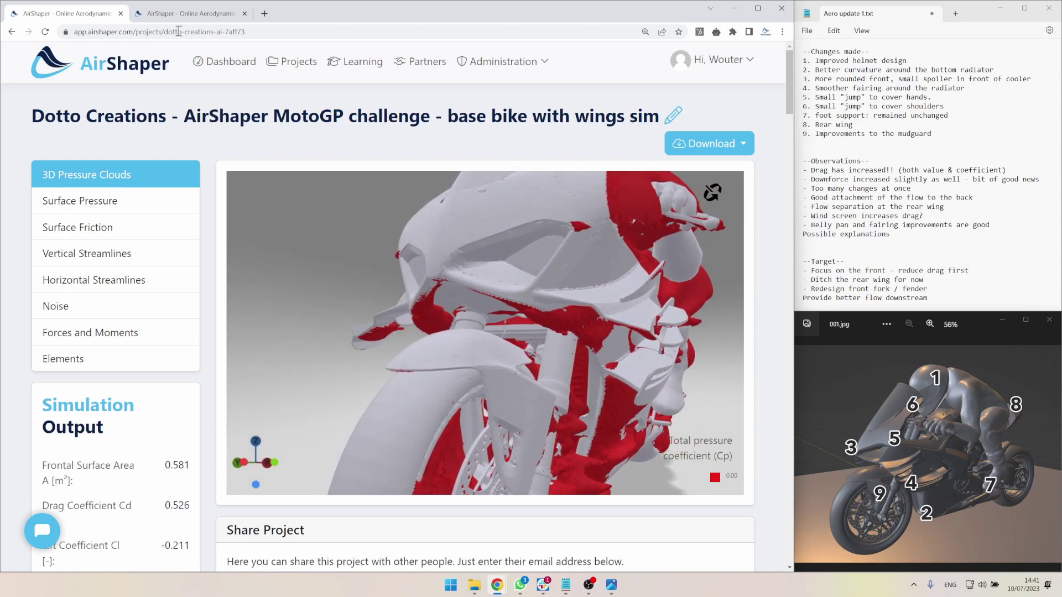
pyautogui.click(183, 15)
pyautogui.moveTo(555, 340)
pyautogui.mouseDown()
pyautogui.moveTo(561, 325)
pyautogui.moveTo(543, 320)
pyautogui.moveTo(563, 322)
pyautogui.moveTo(549, 325)
pyautogui.mouseUp()
pyautogui.moveTo(486, 417); pyautogui.dragTo(499, 386)
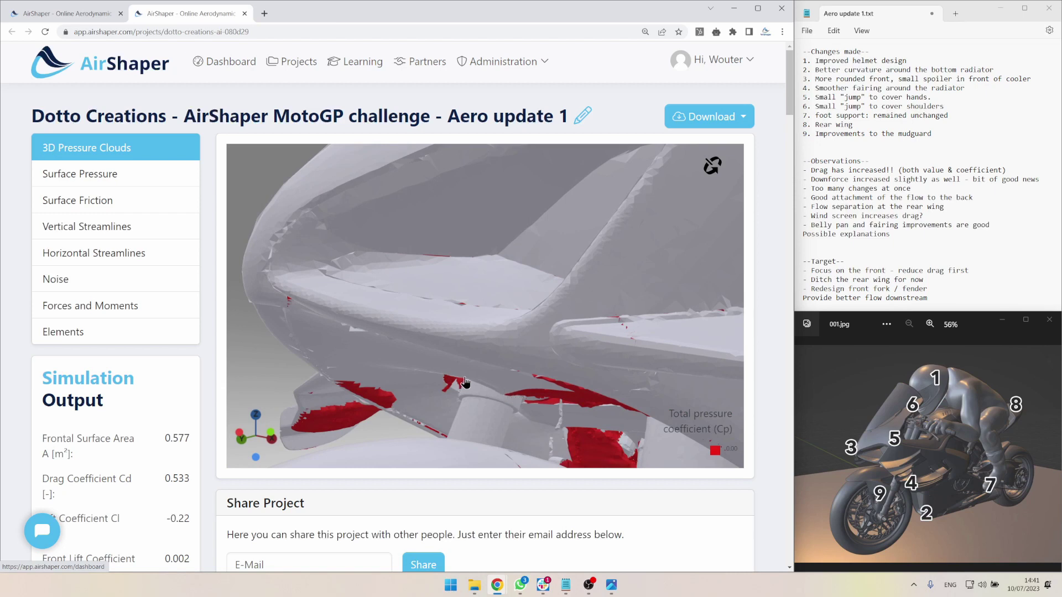
# - Examine the pressure clouds of Aero update 1 around the windscreen, front winglets and the rider's hands
pyautogui.scroll(-5, 553, 415)
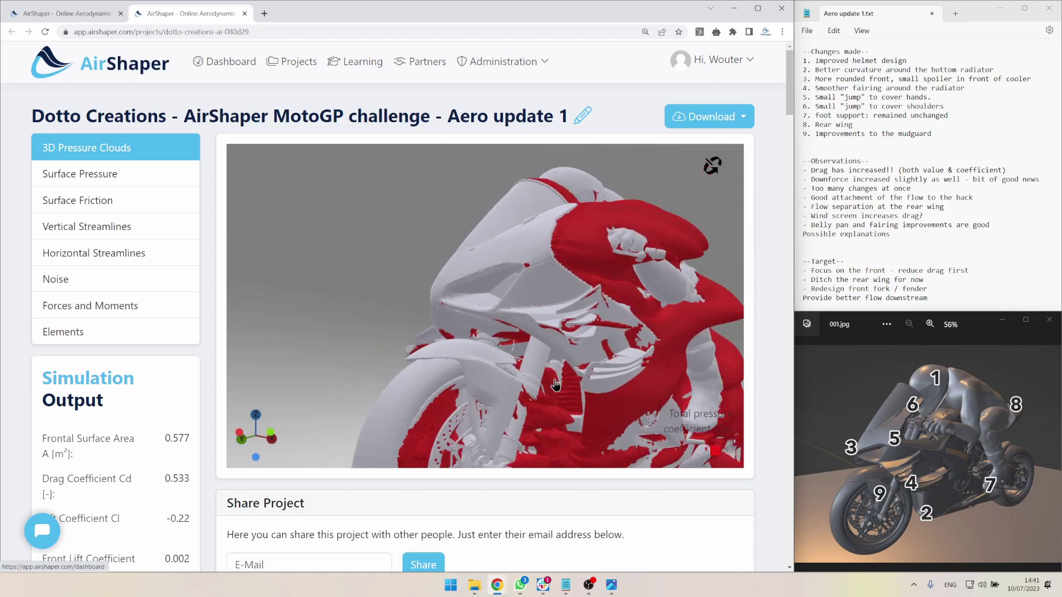
pyautogui.moveTo(576, 333); pyautogui.dragTo(513, 326)
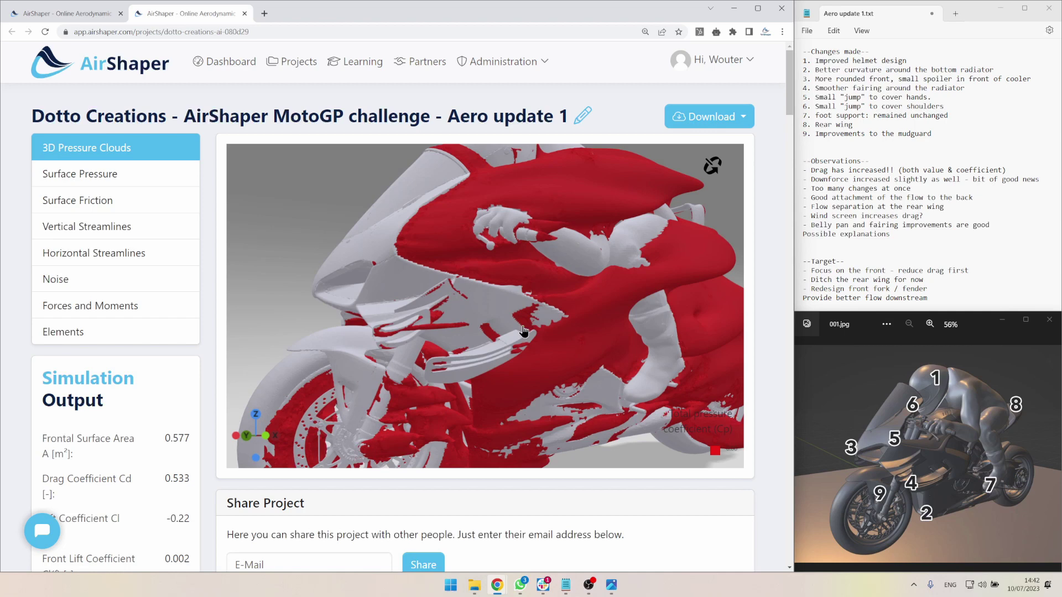
pyautogui.moveTo(522, 327); pyautogui.dragTo(529, 305)
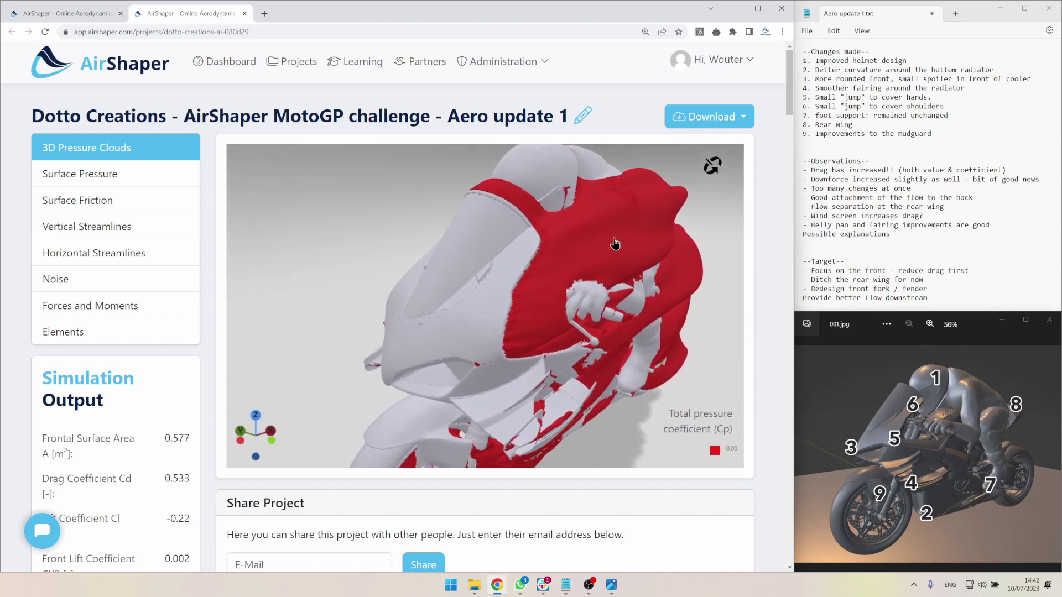
# - Compare the 3D pressure clouds around the windscreen and the rider's hands and arms between Aero update 1 and the base bike
pyautogui.moveTo(612, 244); pyautogui.dragTo(564, 248)
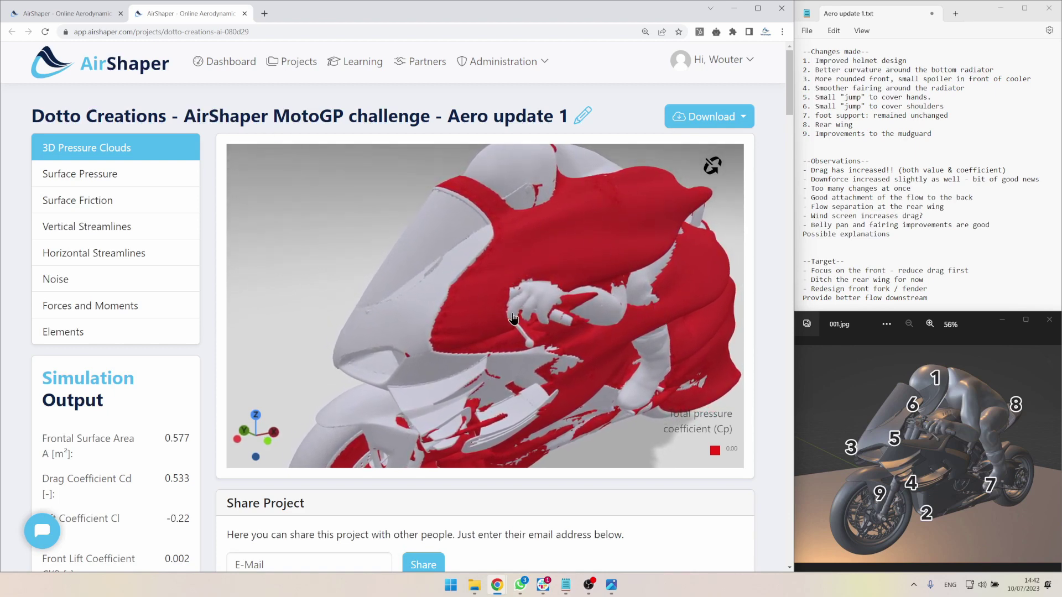
pyautogui.moveTo(513, 319); pyautogui.dragTo(557, 308)
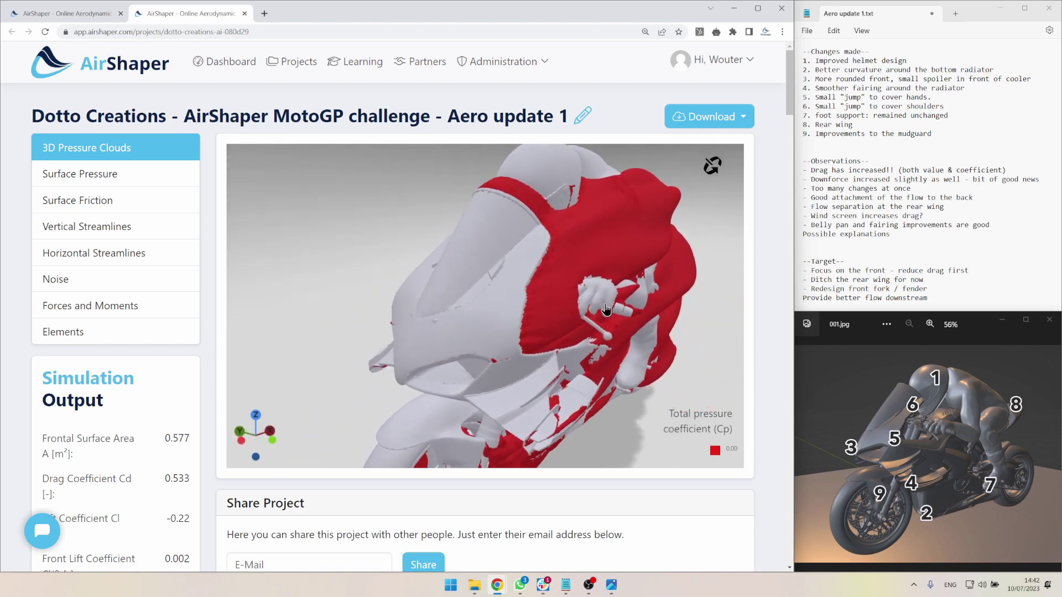
pyautogui.click(82, 15)
pyautogui.scroll(-2, 606, 334)
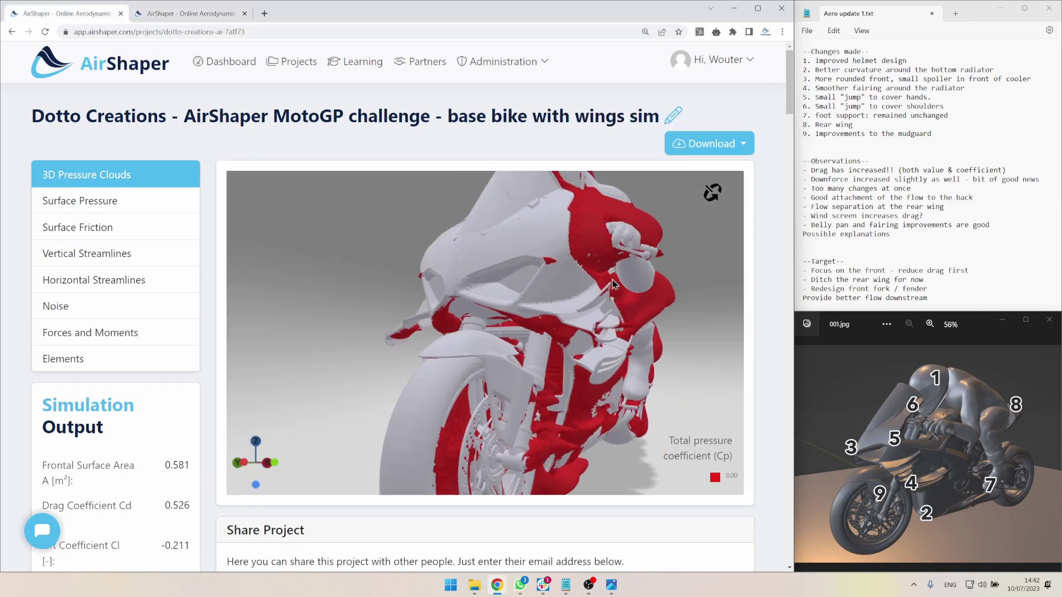
pyautogui.moveTo(607, 333); pyautogui.dragTo(486, 331)
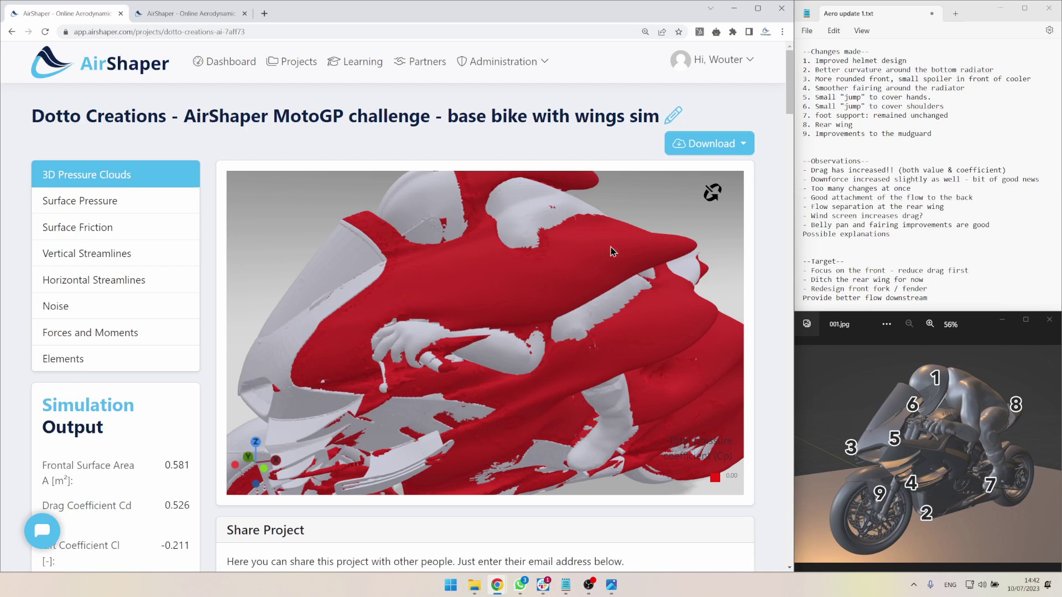
pyautogui.click(148, 11)
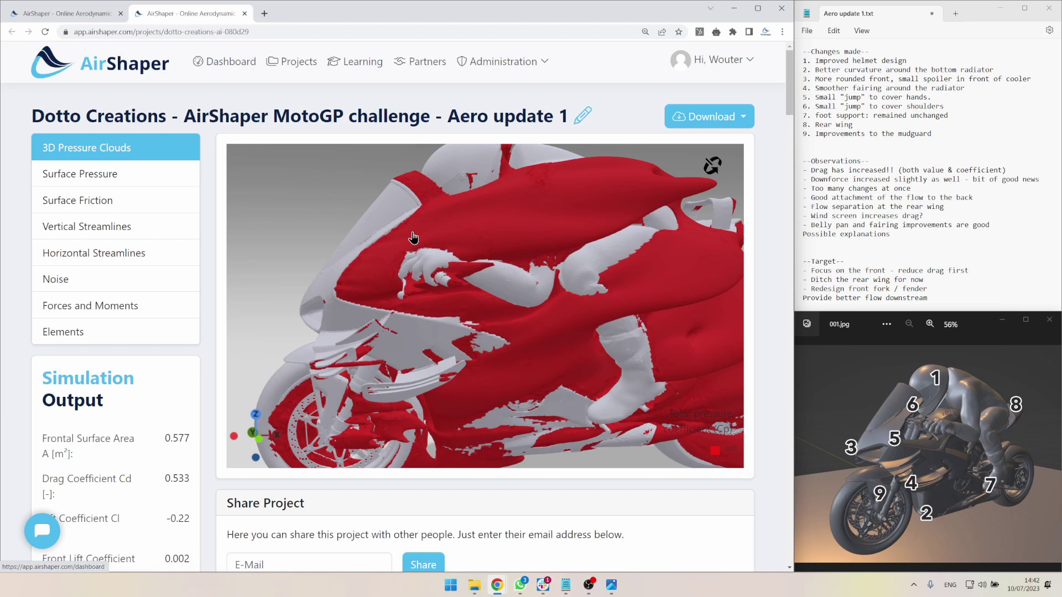
pyautogui.moveTo(399, 218); pyautogui.dragTo(433, 216)
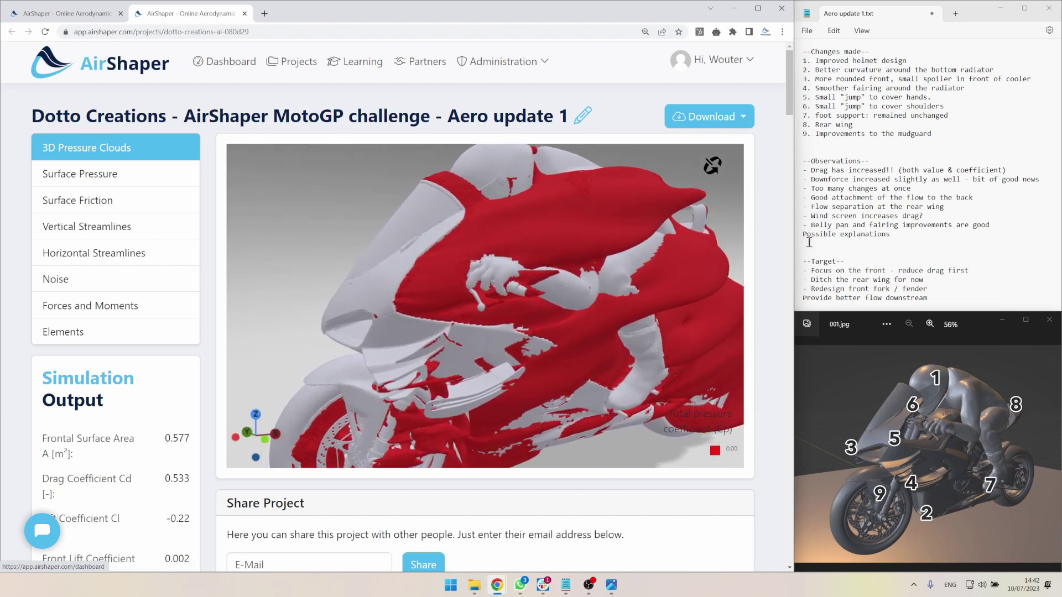
pyautogui.click(937, 191)
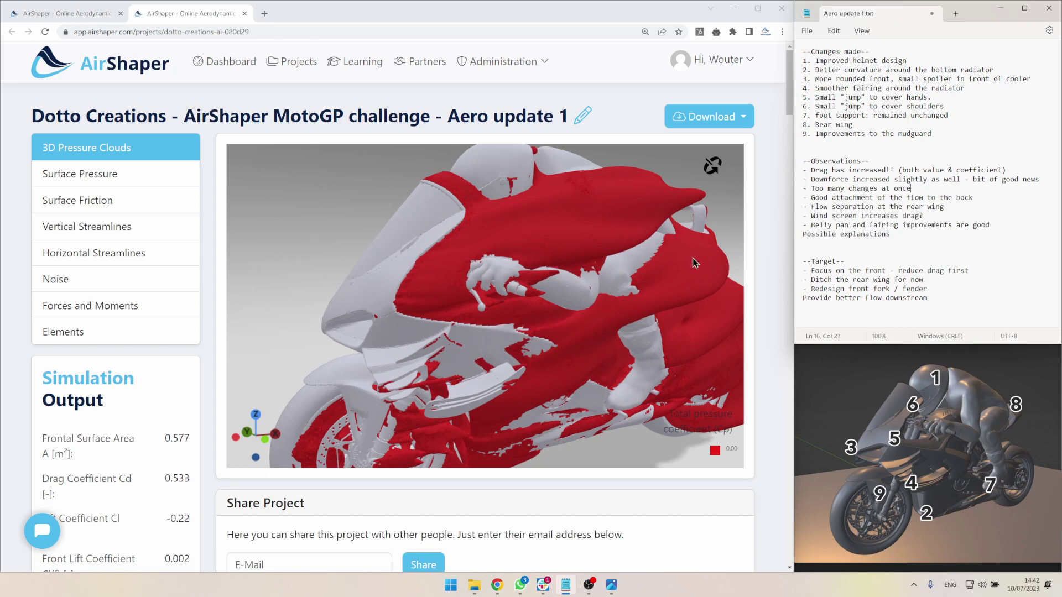
# - Compare the pressure clouds around the front fender, fork and wheel between Aero update 1 and the base bike
pyautogui.moveTo(612, 280); pyautogui.dragTo(609, 268)
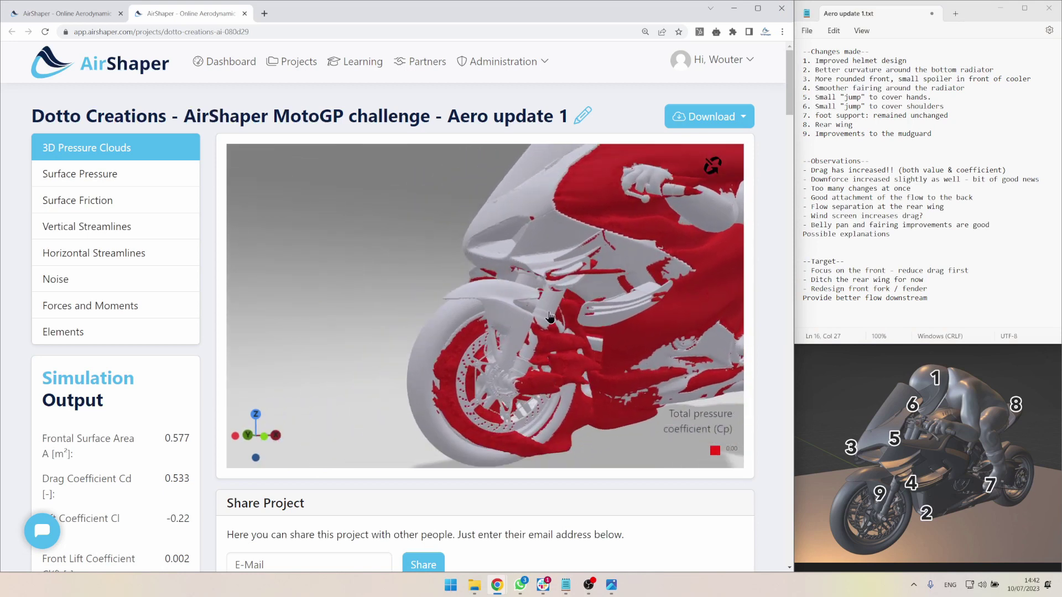
pyautogui.click(66, 14)
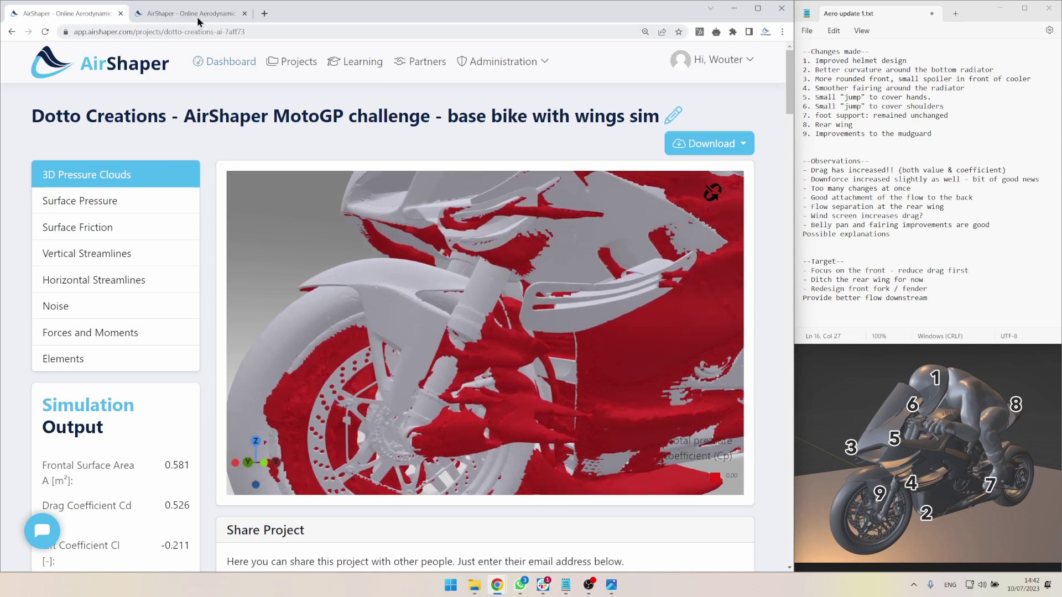
pyautogui.click(196, 15)
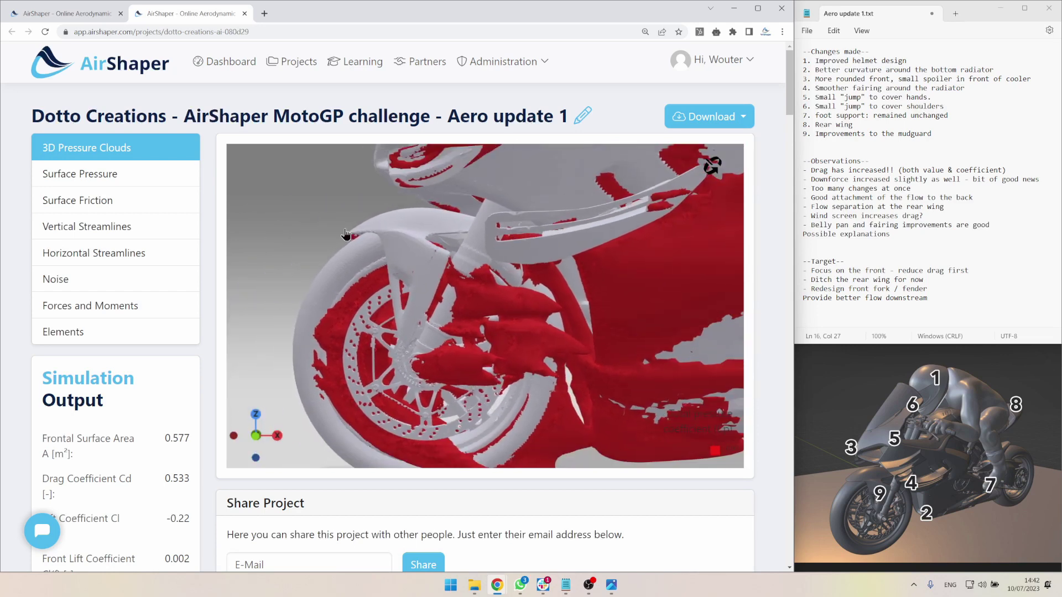
pyautogui.click(50, 22)
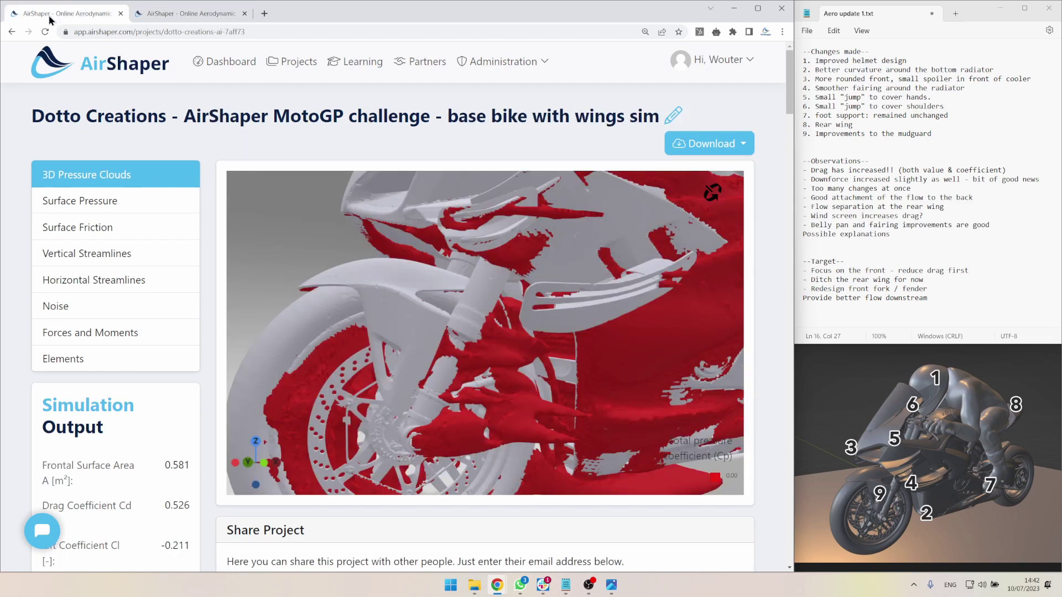
pyautogui.click(180, 15)
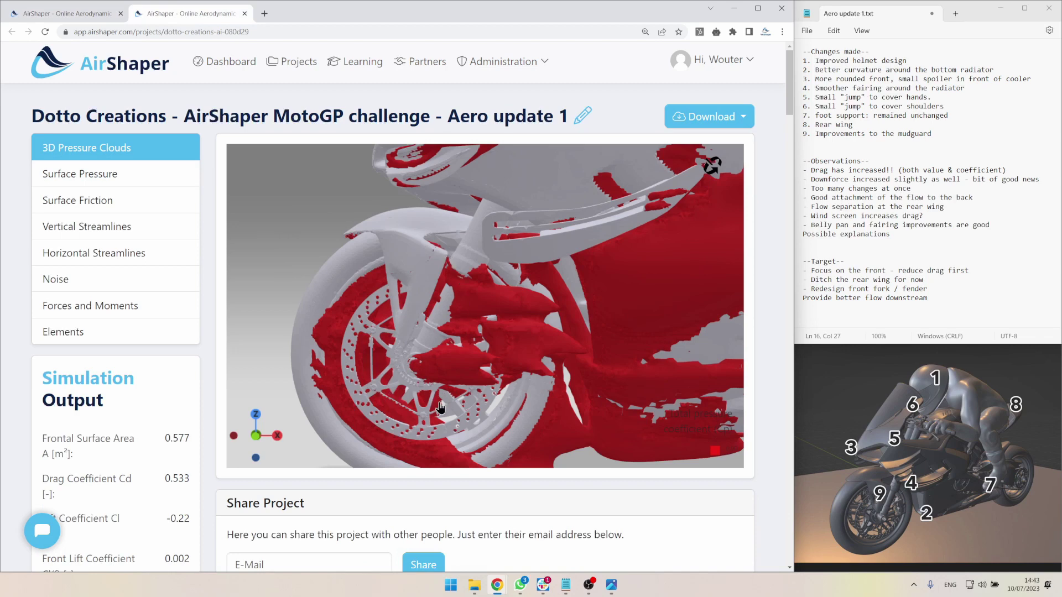
pyautogui.moveTo(460, 321); pyautogui.dragTo(501, 316)
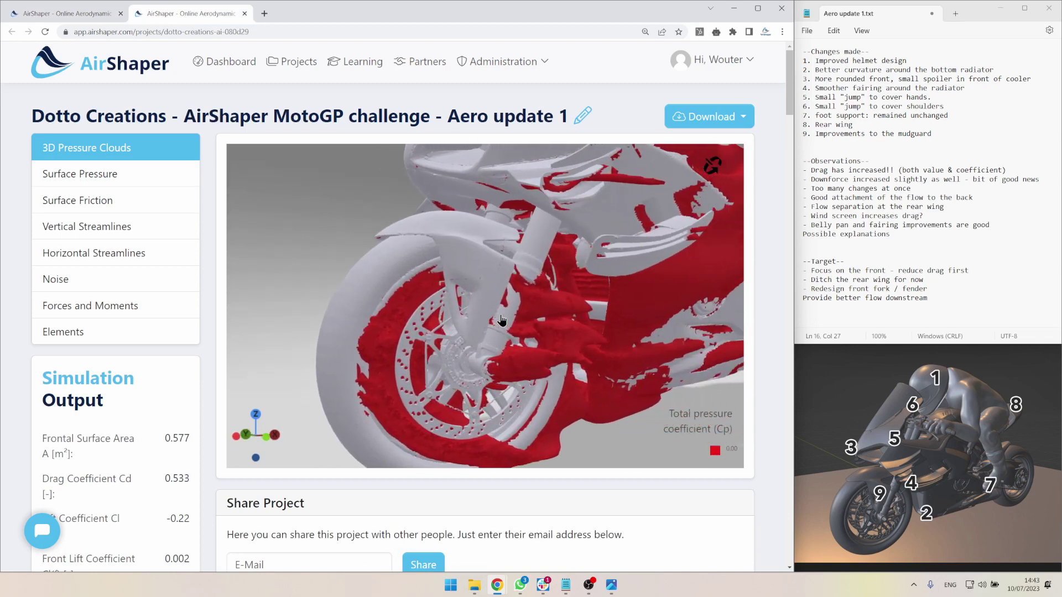
# - Review the pressure clouds over the whole Aero update 1 bike against the list of changes made in the notes
pyautogui.click(886, 243)
pyautogui.scroll(-5, 530, 314)
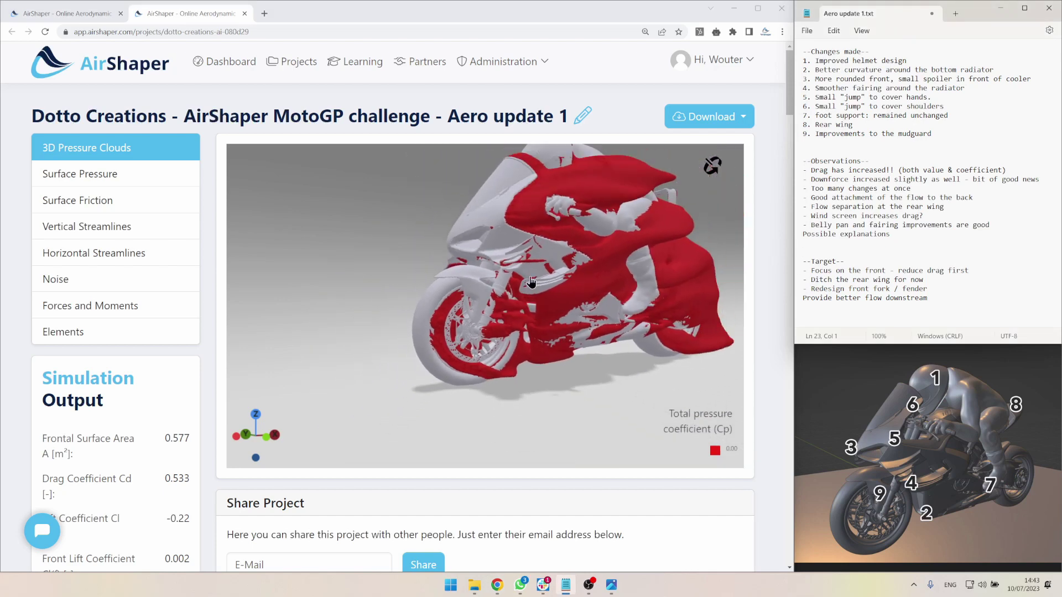
pyautogui.moveTo(533, 316); pyautogui.dragTo(539, 326)
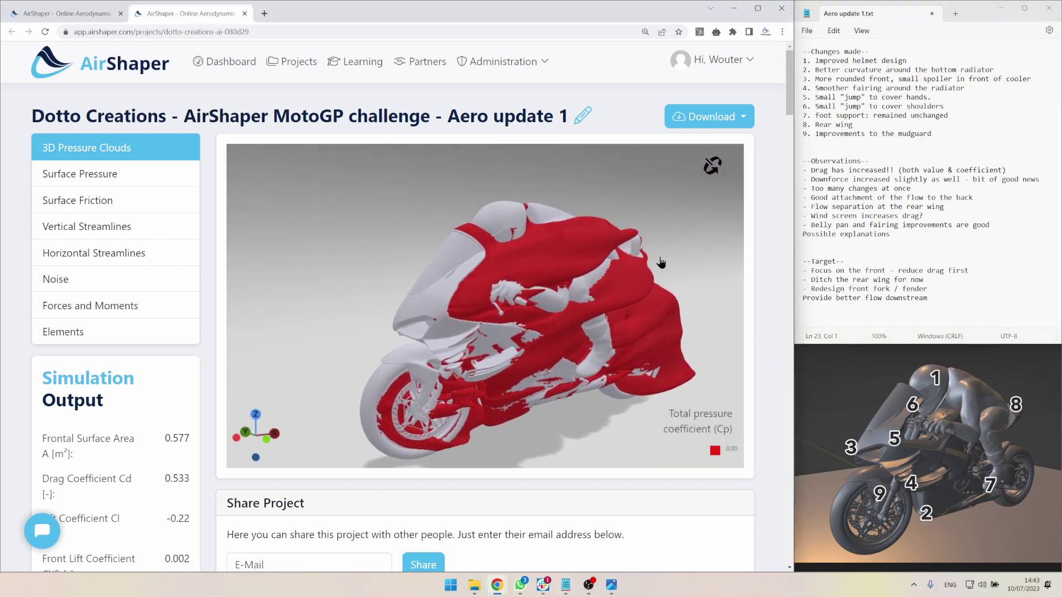
pyautogui.moveTo(935, 134); pyautogui.dragTo(772, 63)
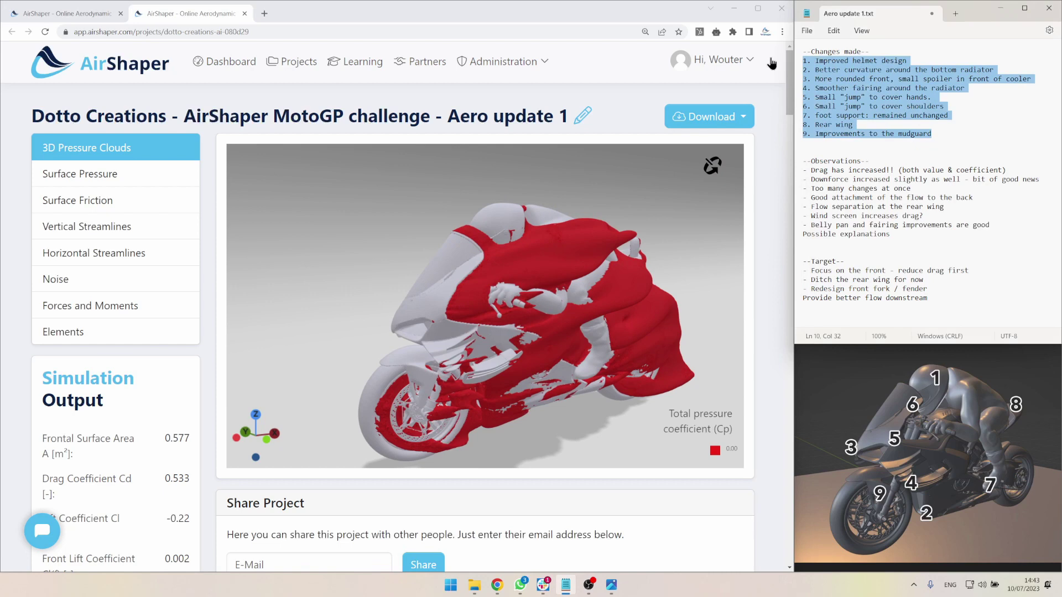
pyautogui.click(902, 98)
pyautogui.moveTo(501, 323); pyautogui.dragTo(477, 197)
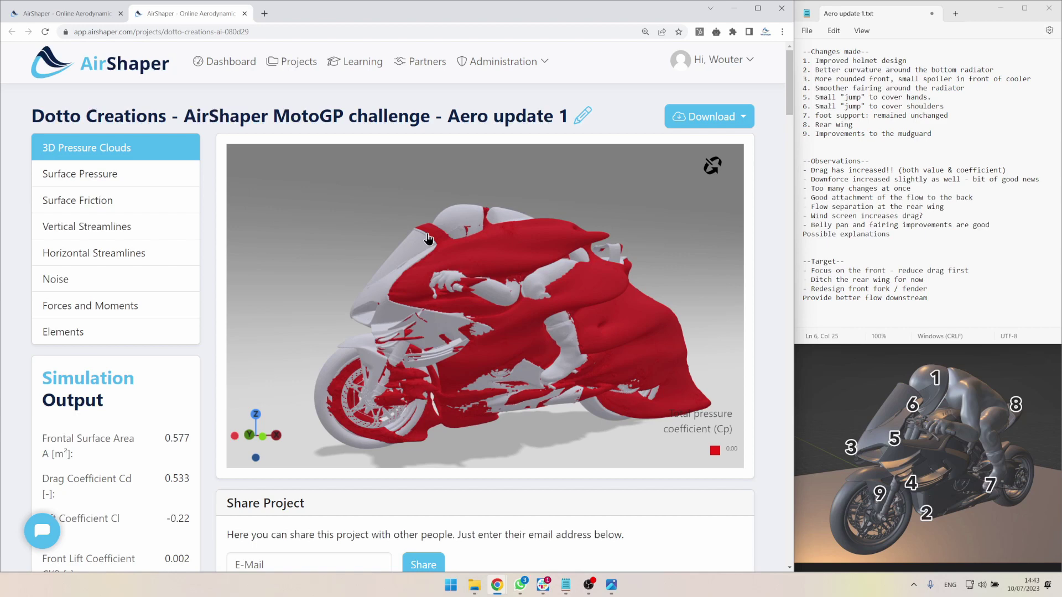
pyautogui.moveTo(427, 239); pyautogui.dragTo(440, 243)
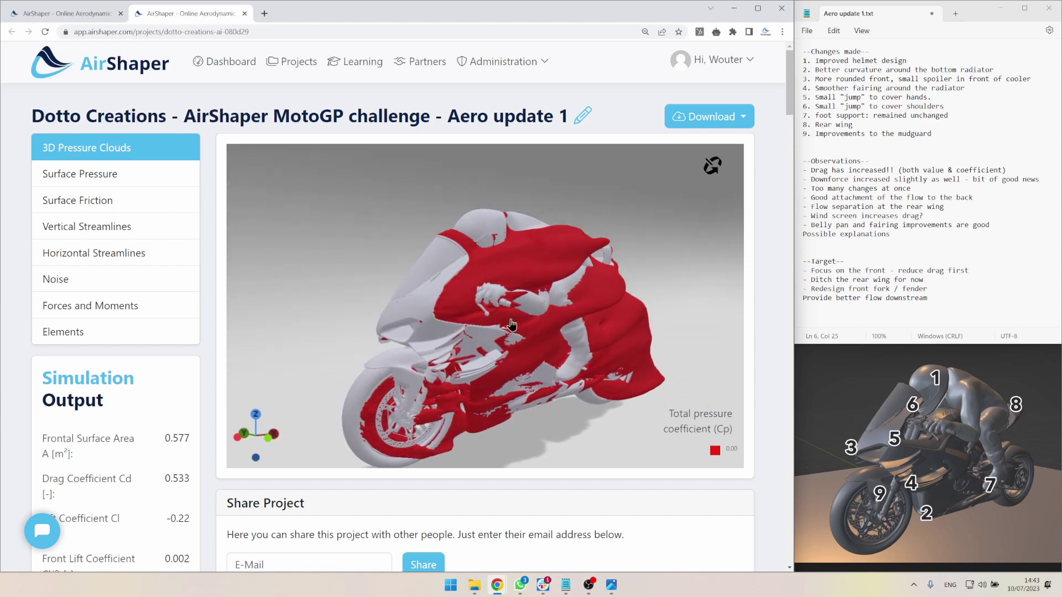
pyautogui.moveTo(511, 326); pyautogui.dragTo(523, 363)
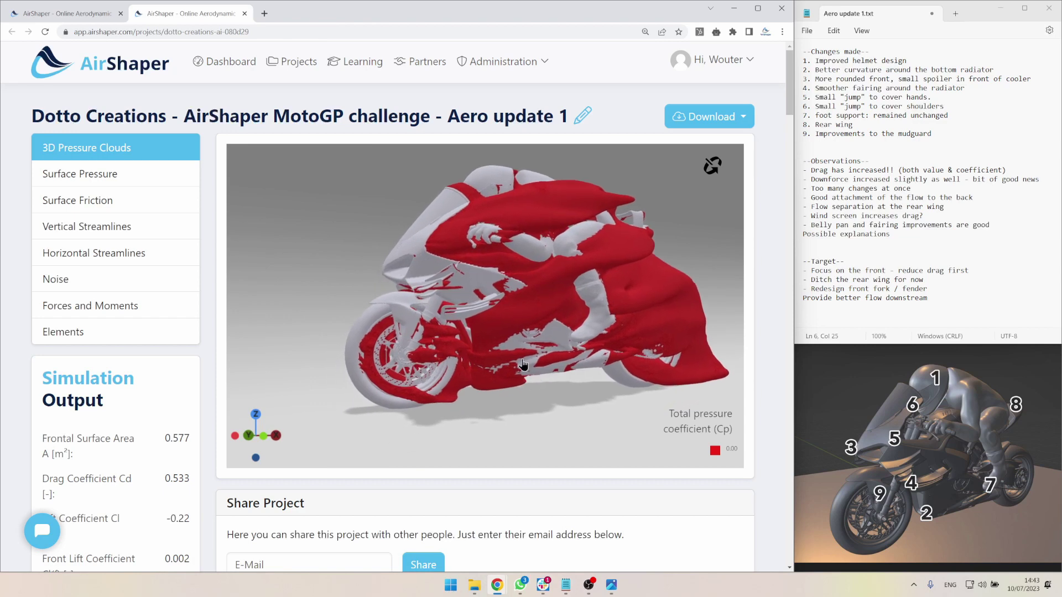
# - Examine the pressure clouds around the belly pan and lower side fairing of Aero update 1 up close
pyautogui.scroll(5, 523, 364)
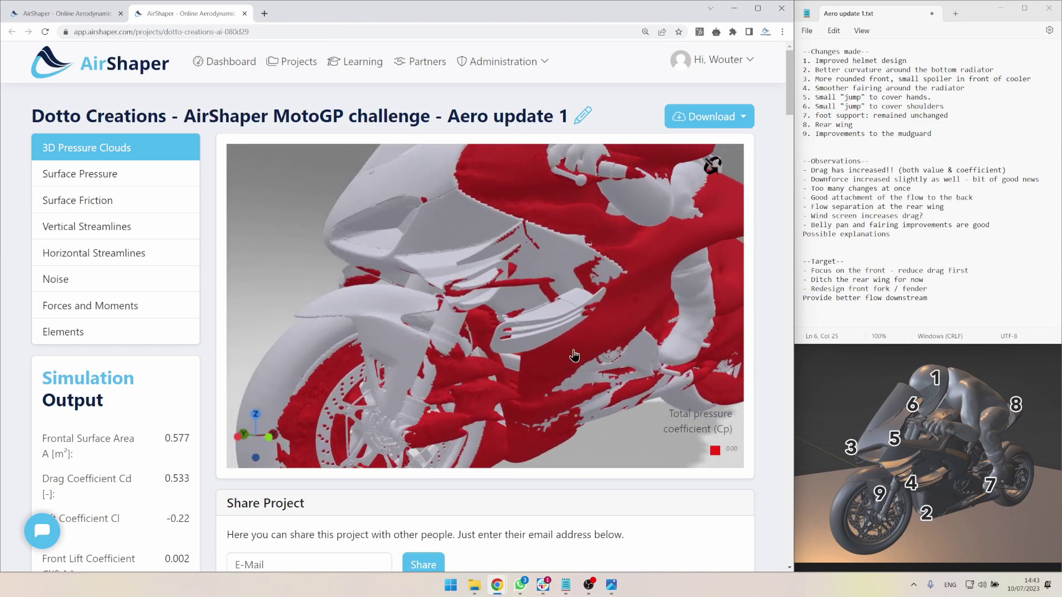
pyautogui.moveTo(574, 356); pyautogui.dragTo(531, 294, button='right')
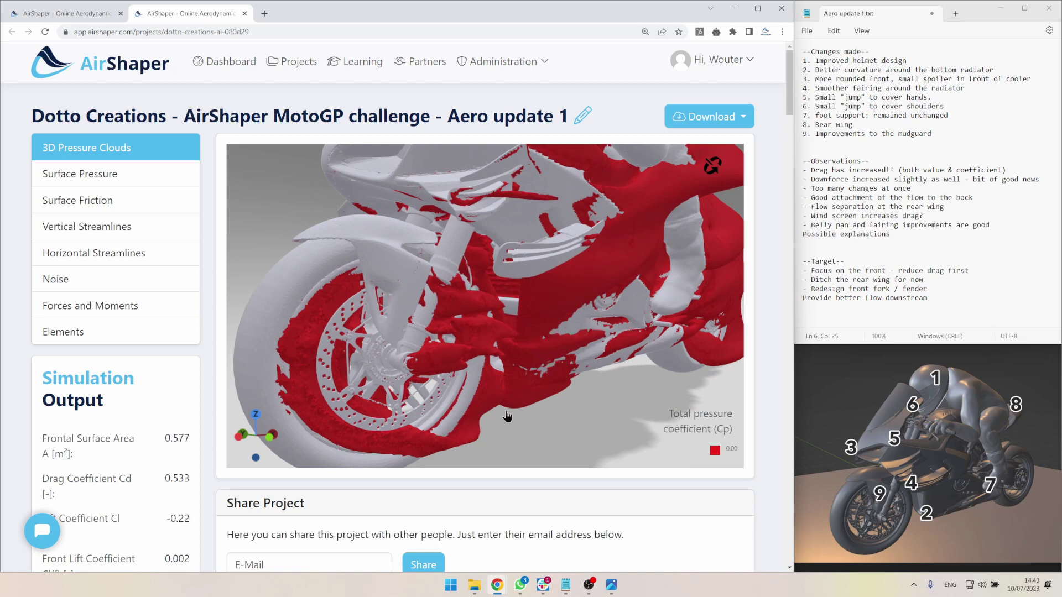
pyautogui.moveTo(555, 384); pyautogui.dragTo(514, 329)
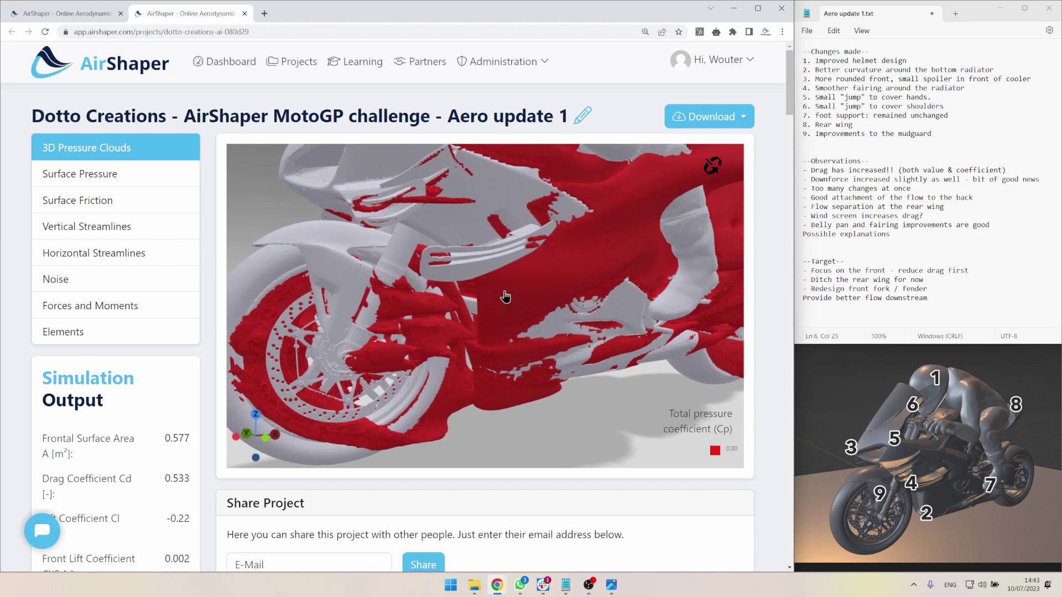
# - Compare the upper radiator's velocity, pressure and flow rate between the base bike and Aero update 1 in the Elements results
pyautogui.click(87, 17)
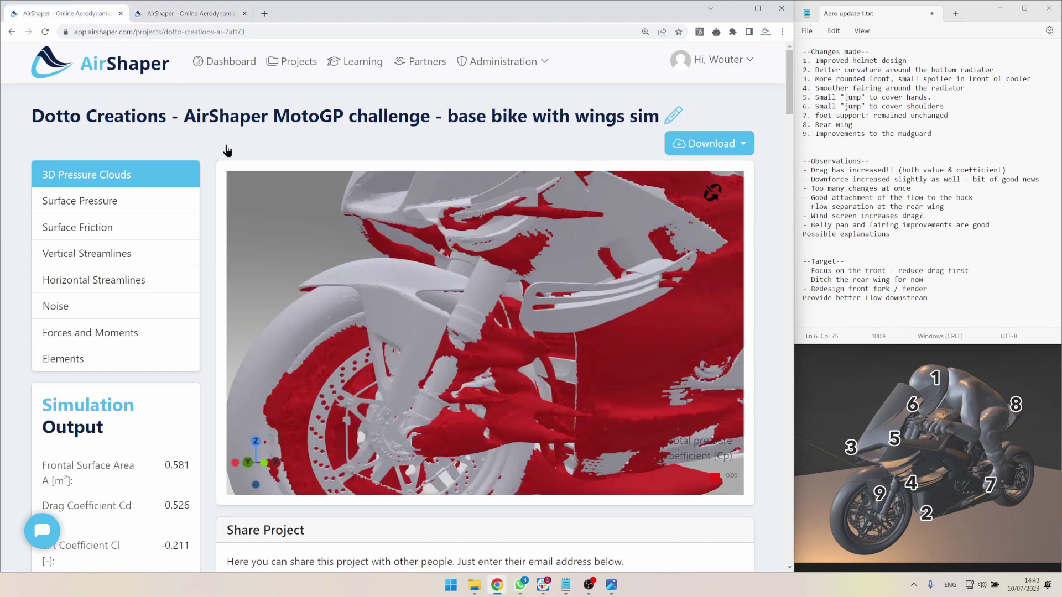
pyautogui.click(105, 362)
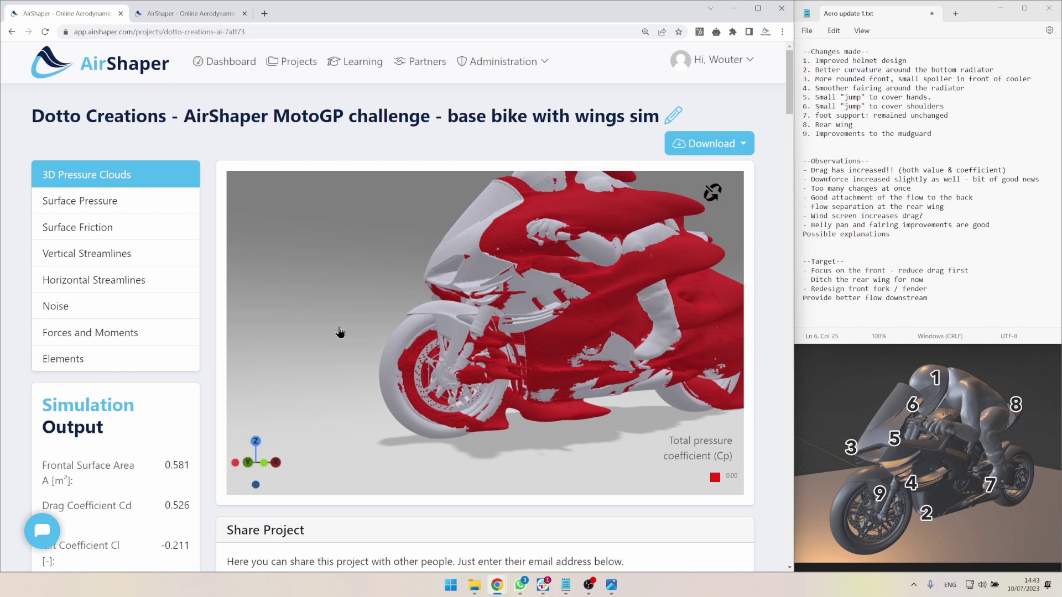
pyautogui.click(520, 323)
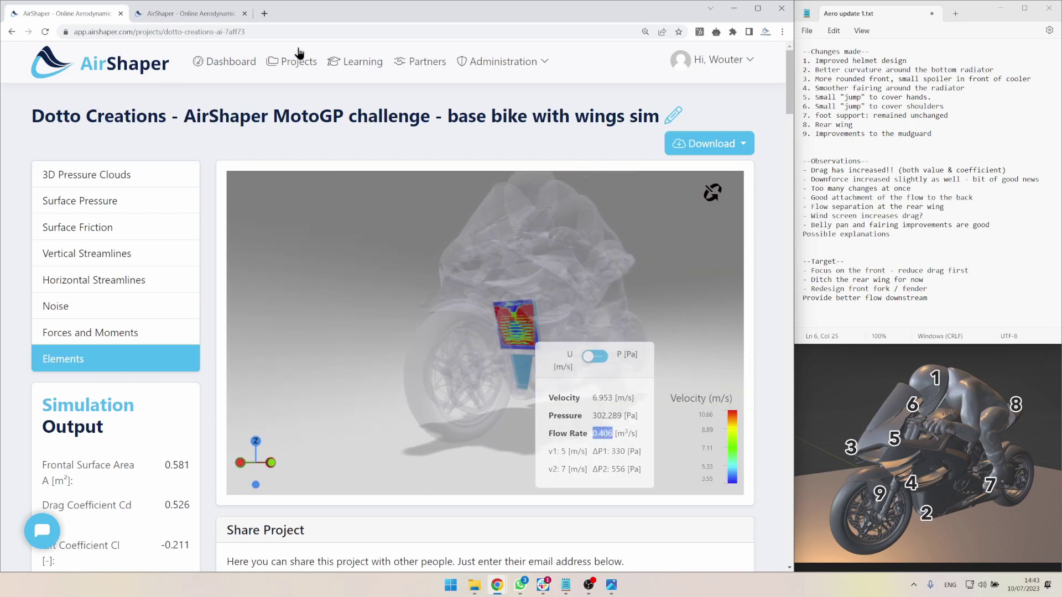
pyautogui.click(191, 12)
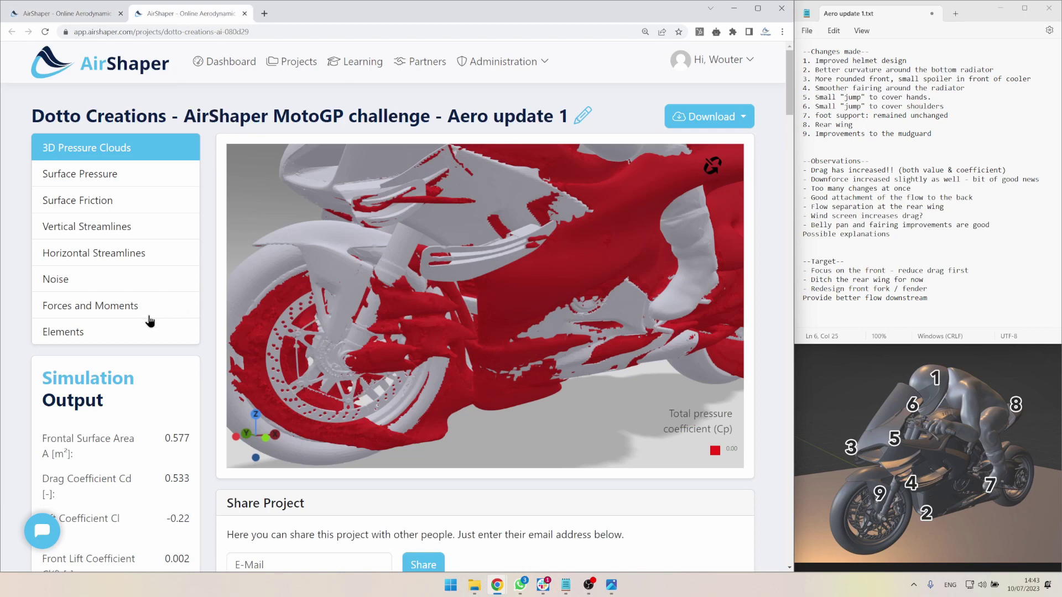
pyautogui.click(88, 338)
pyautogui.click(466, 290)
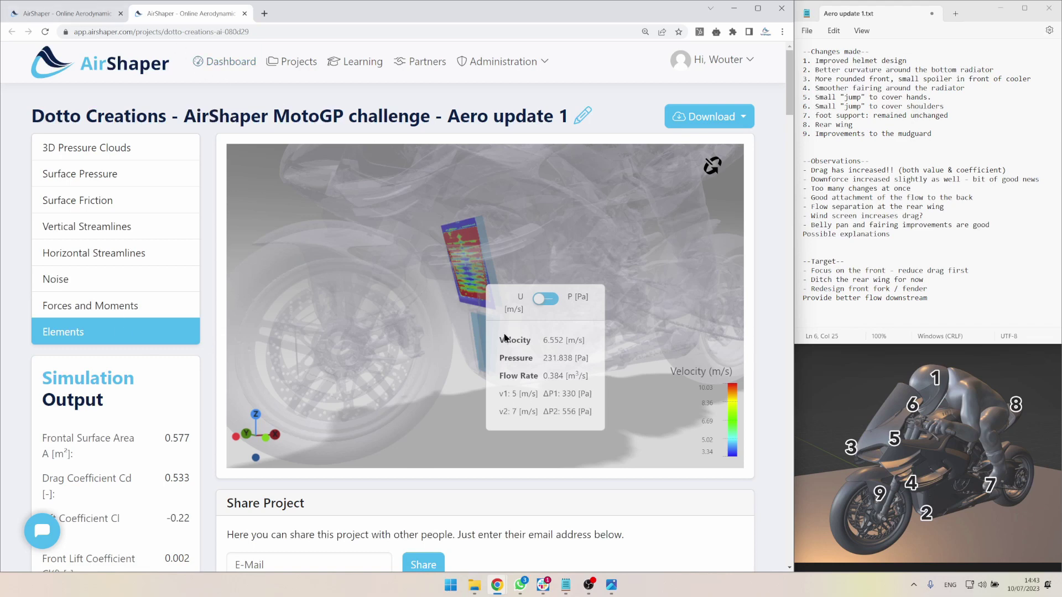
# - Compare the lower radiator's velocity, pressure and flow rate between the base bike and Aero update 1
pyautogui.click(88, 14)
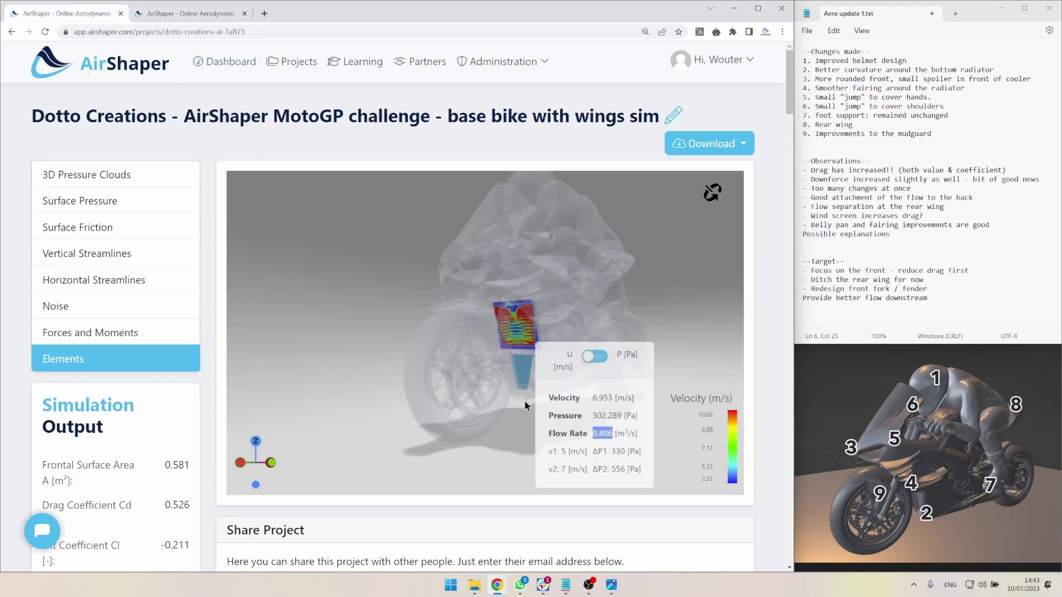
pyautogui.click(522, 374)
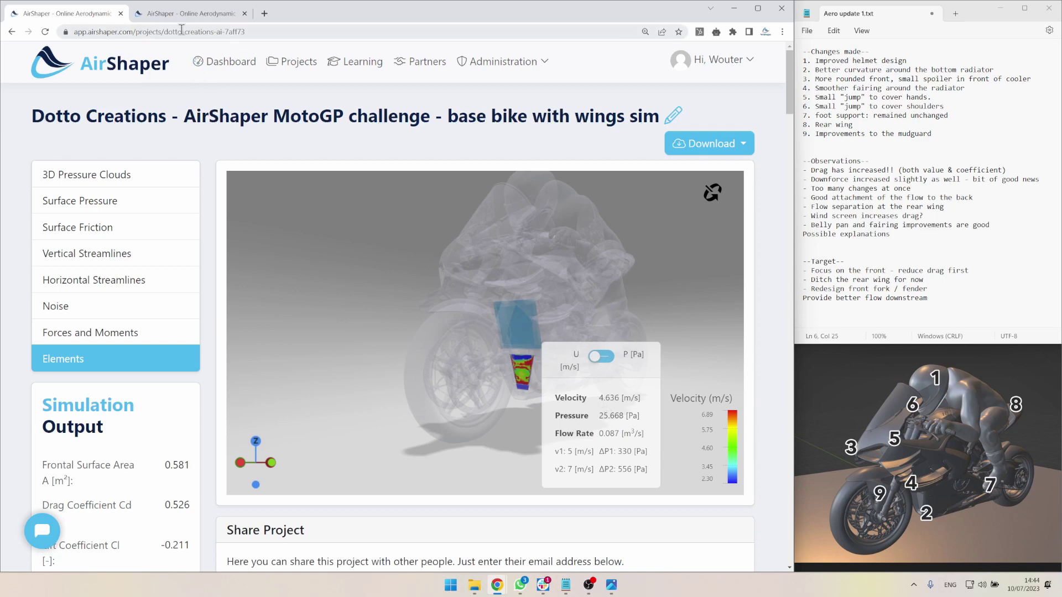
pyautogui.click(176, 14)
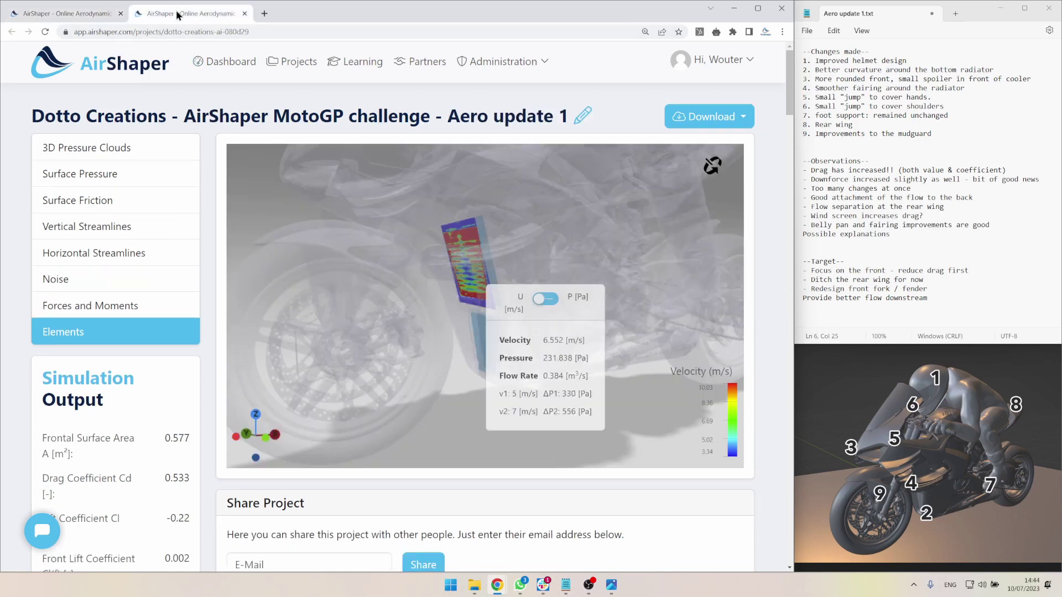
pyautogui.click(482, 342)
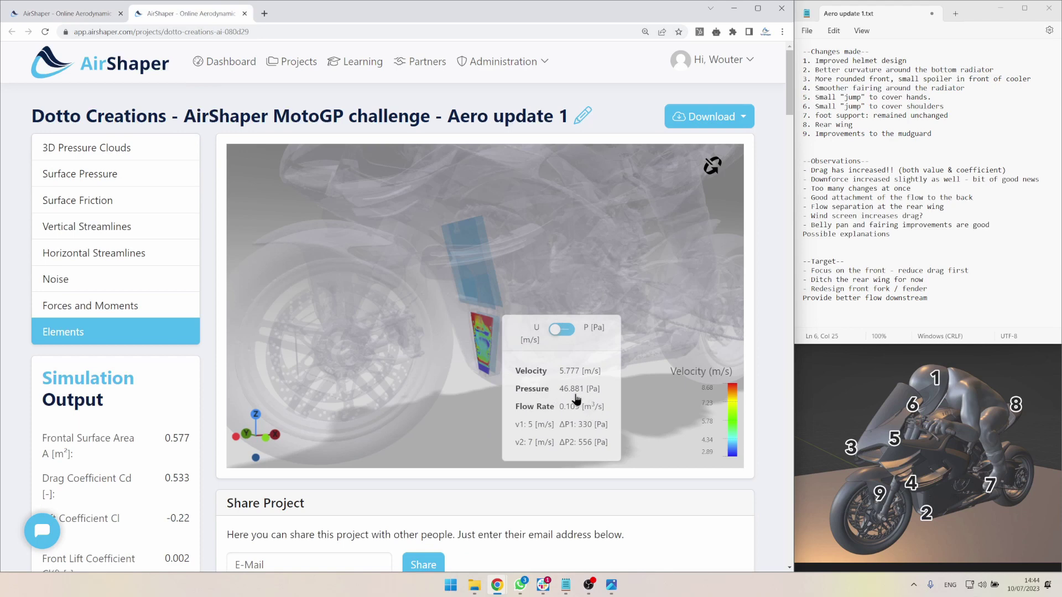
# - Check the fairing geometry around Aero update 1's radiators in the forces and moments model, and show the upper radiator's flow results again
pyautogui.click(555, 291)
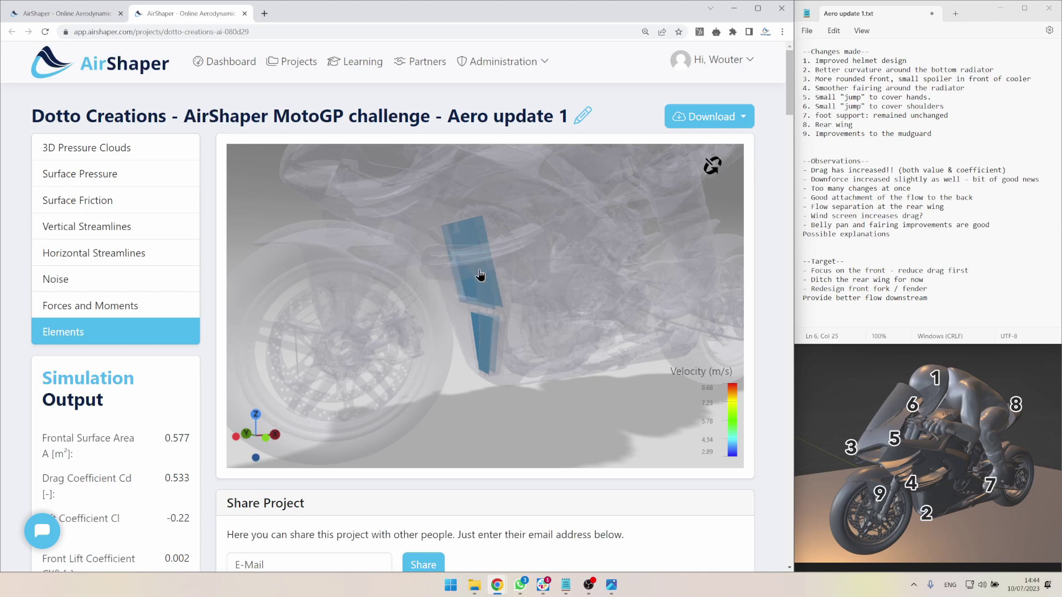
pyautogui.click(110, 306)
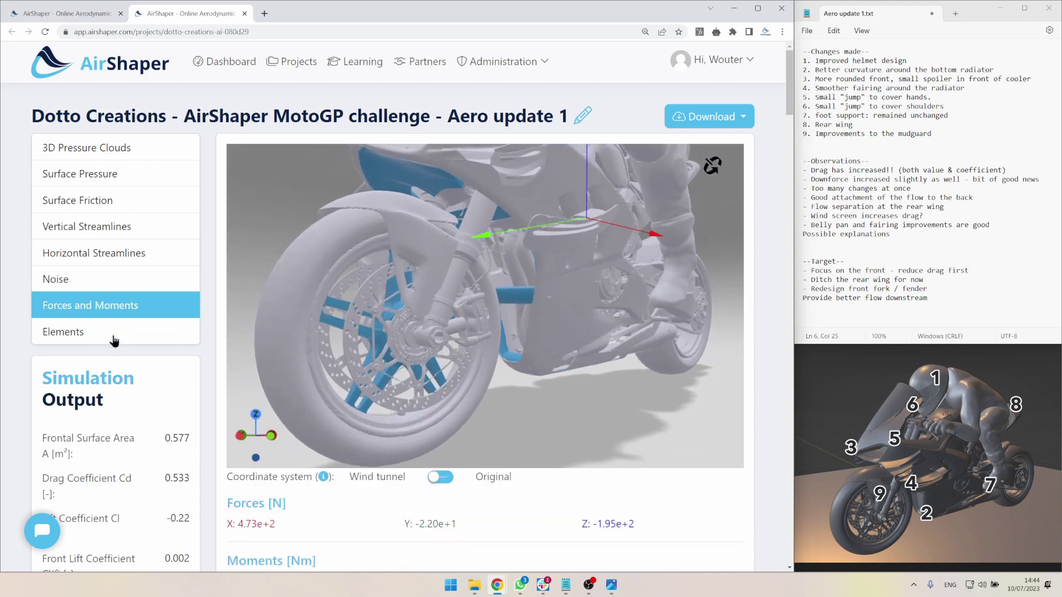
pyautogui.click(152, 334)
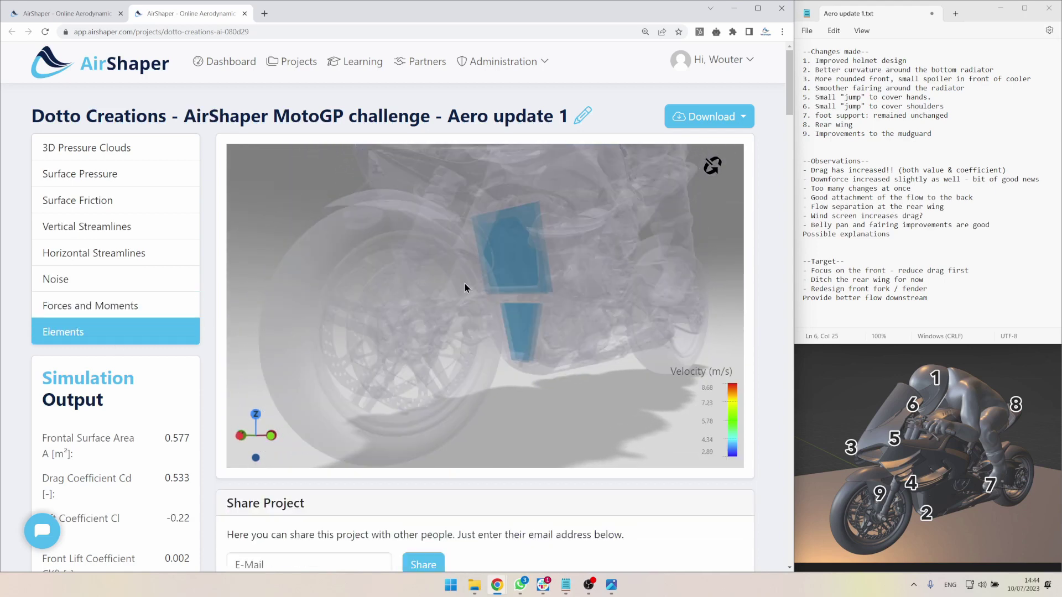
pyautogui.click(515, 266)
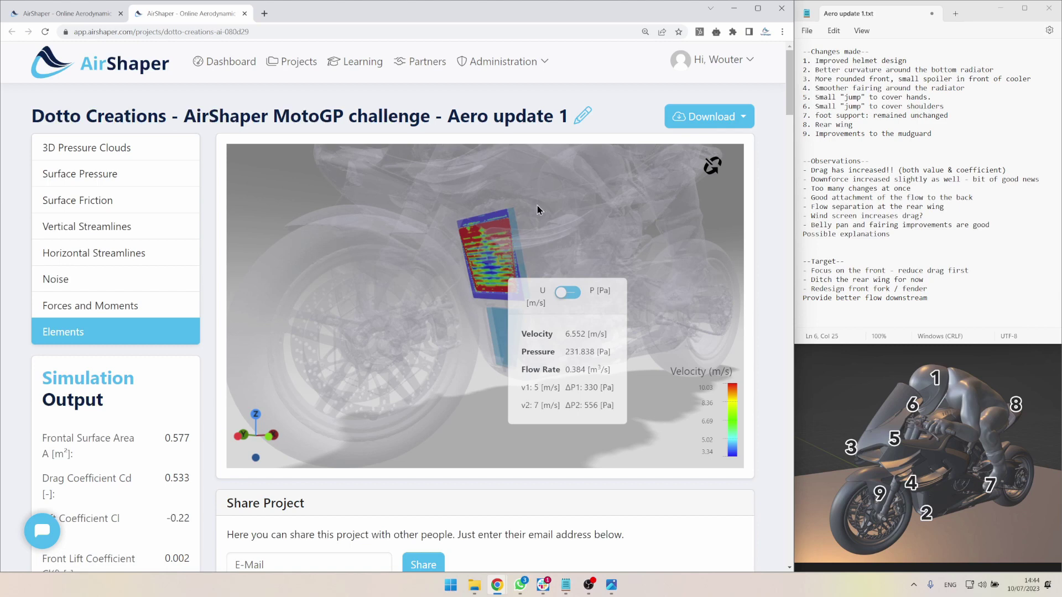
# - Examine the upper radiator's velocity results on Aero update 1 from further angles, including the surrounding bike
pyautogui.moveTo(537, 206); pyautogui.dragTo(525, 233)
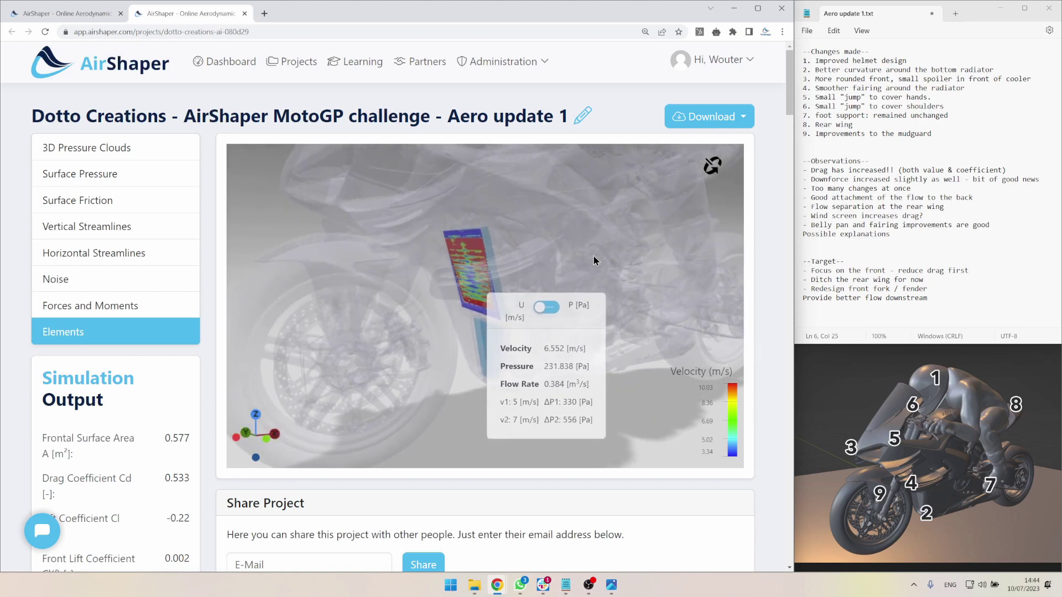
pyautogui.click(906, 306)
pyautogui.click(668, 296)
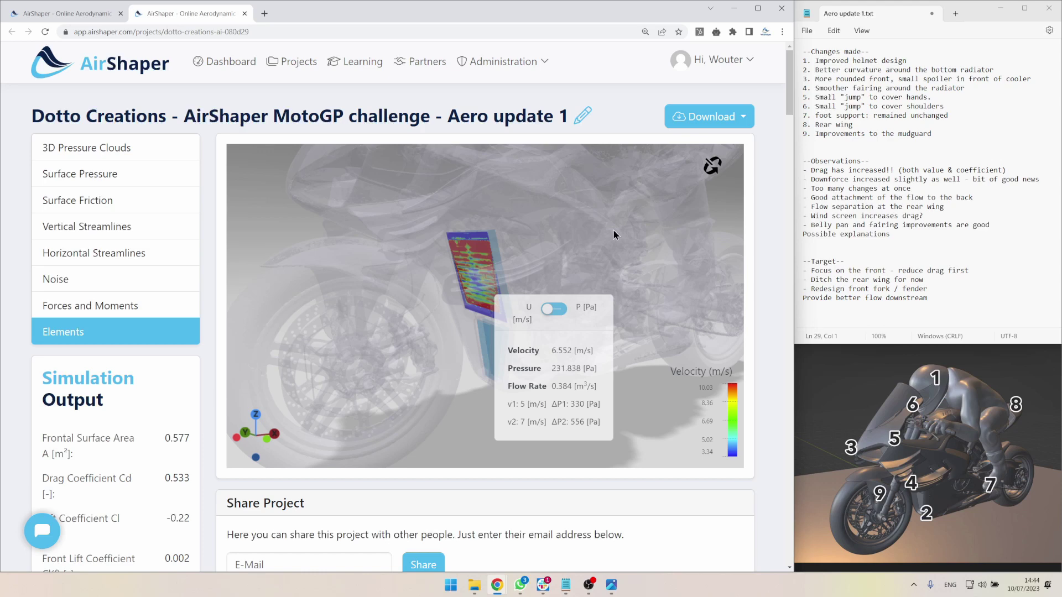
pyautogui.moveTo(613, 230); pyautogui.dragTo(599, 246)
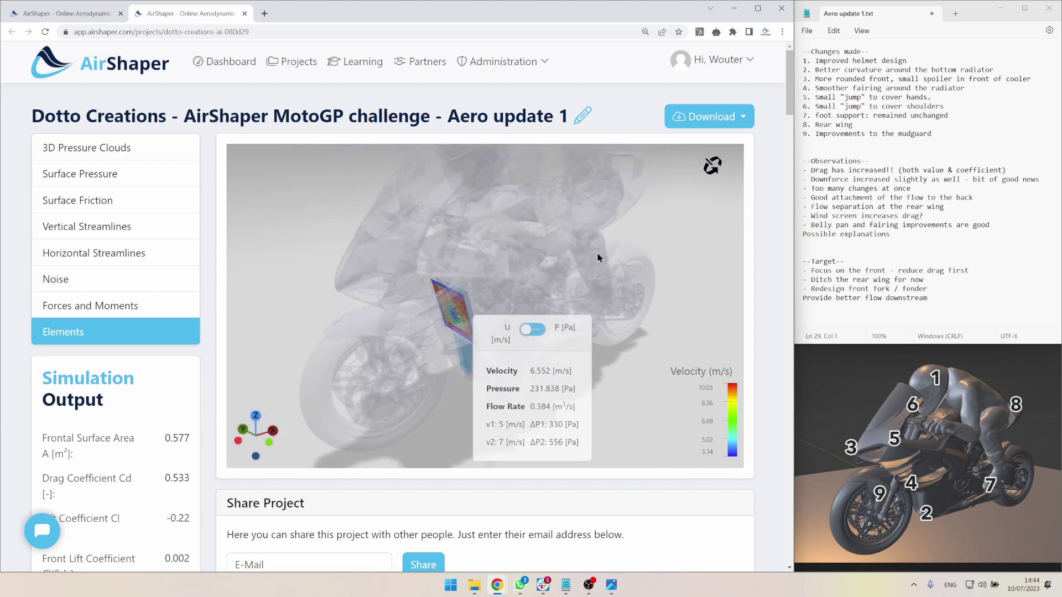
# - Show the 3D pressure clouds of Aero update 1 with the rider and upper fairing in view
pyautogui.click(142, 149)
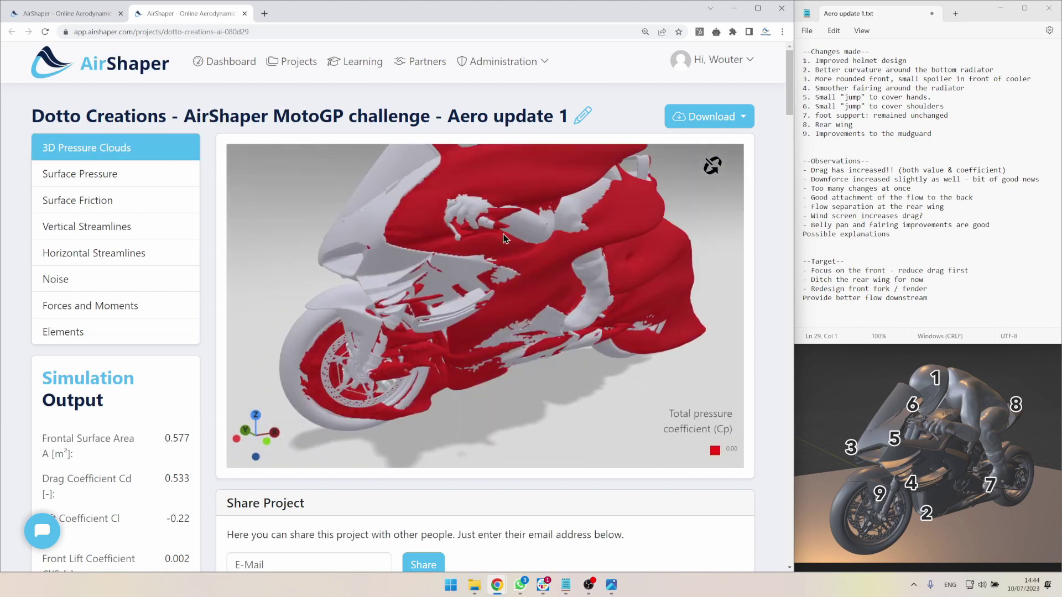
pyautogui.moveTo(576, 262); pyautogui.dragTo(587, 340, button='right')
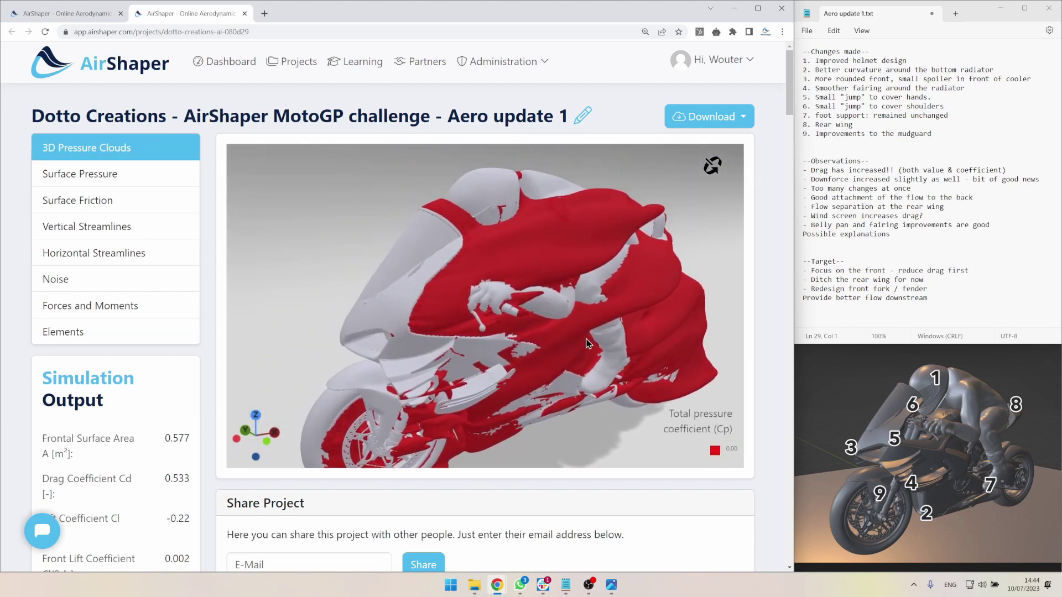
pyautogui.scroll(1, 586, 339)
pyautogui.scroll(1, 586, 339)
pyautogui.scroll(-3, 594, 336)
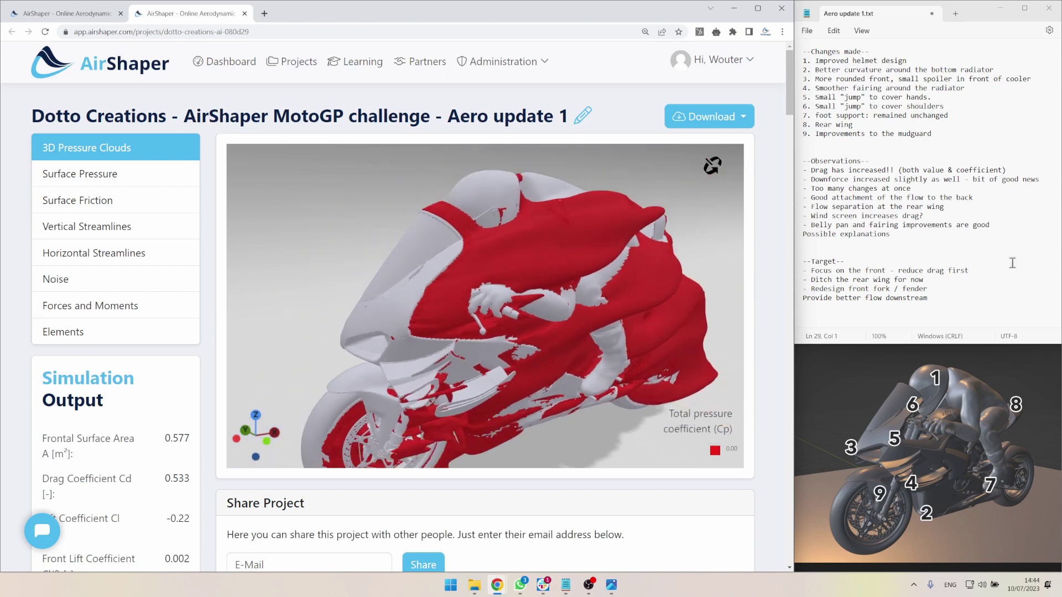
# - Go through the target notes by highlighting the front drag, rear wing, front fork / fender and downstream flow lines, and view the pressure clouds
pyautogui.moveTo(990, 270); pyautogui.dragTo(828, 270)
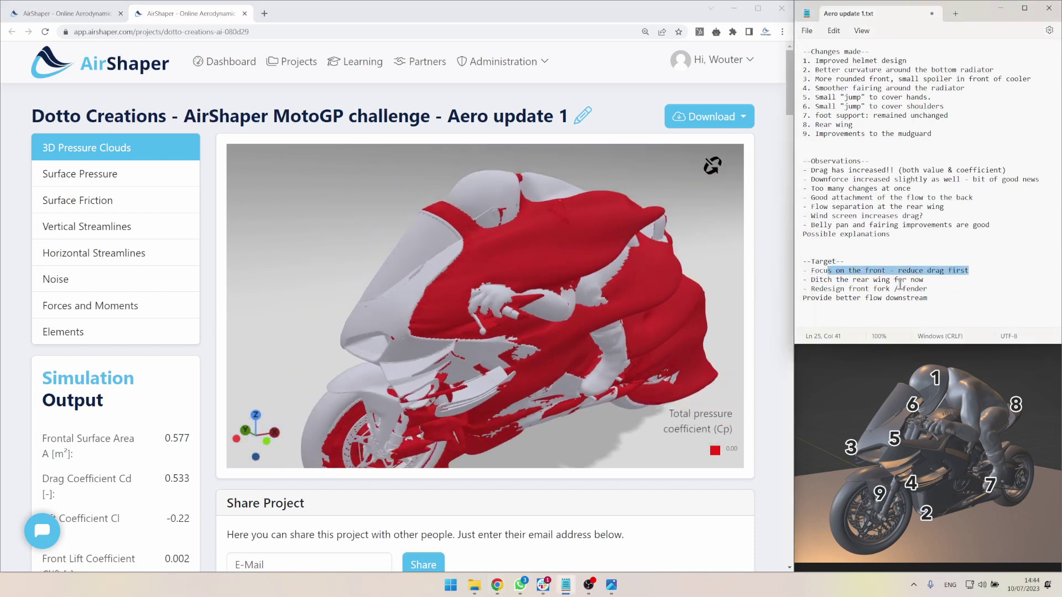
pyautogui.moveTo(929, 280); pyautogui.dragTo(817, 281)
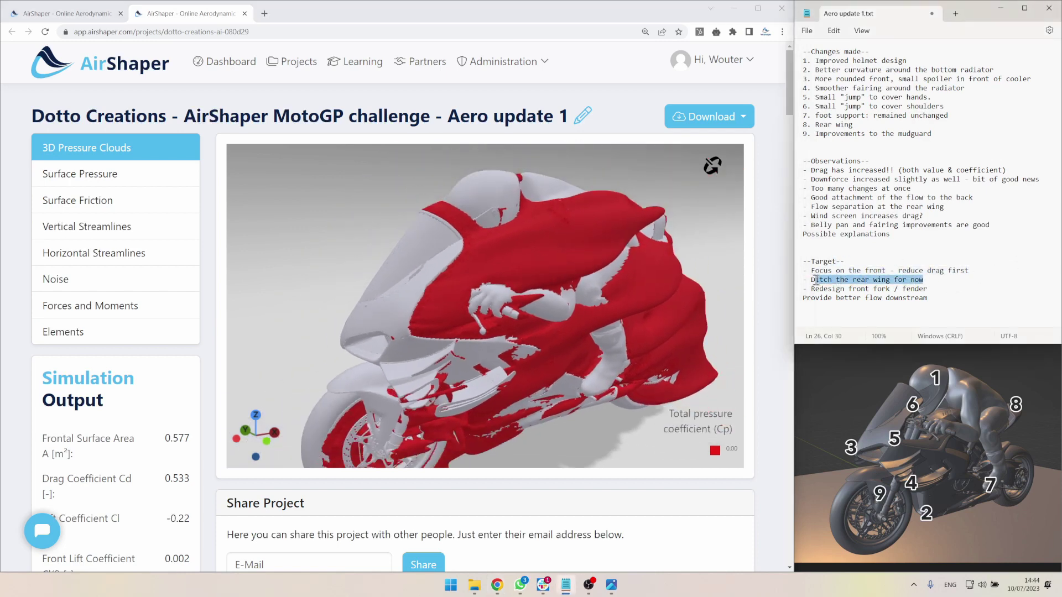
pyautogui.click(891, 281)
pyautogui.moveTo(930, 290); pyautogui.dragTo(808, 289)
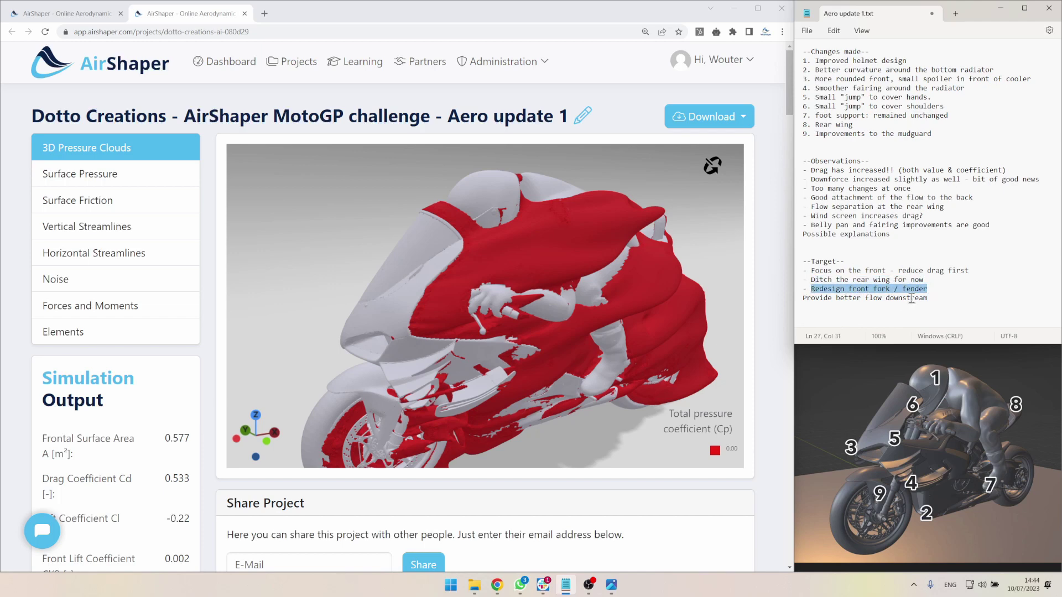
pyautogui.moveTo(930, 299); pyautogui.dragTo(791, 292)
pyautogui.moveTo(636, 294); pyautogui.dragTo(323, 322)
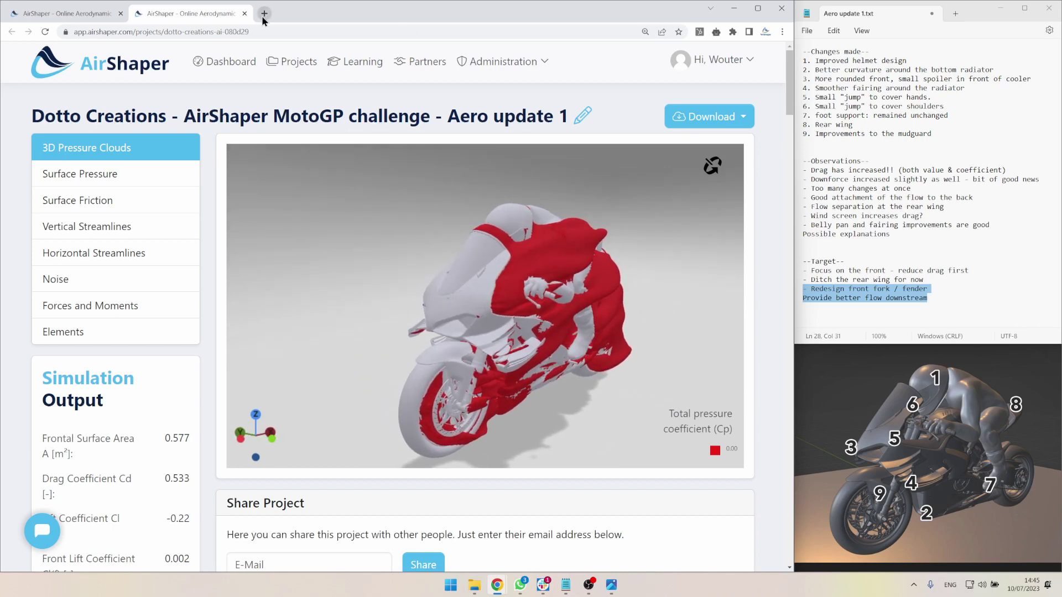
# - Open AirShaper's MotoGP aerodynamics challenge page in a new browser tab and go to its aero challenges
pyautogui.click(264, 14)
pyautogui.write('moto')
pyautogui.press('Return')
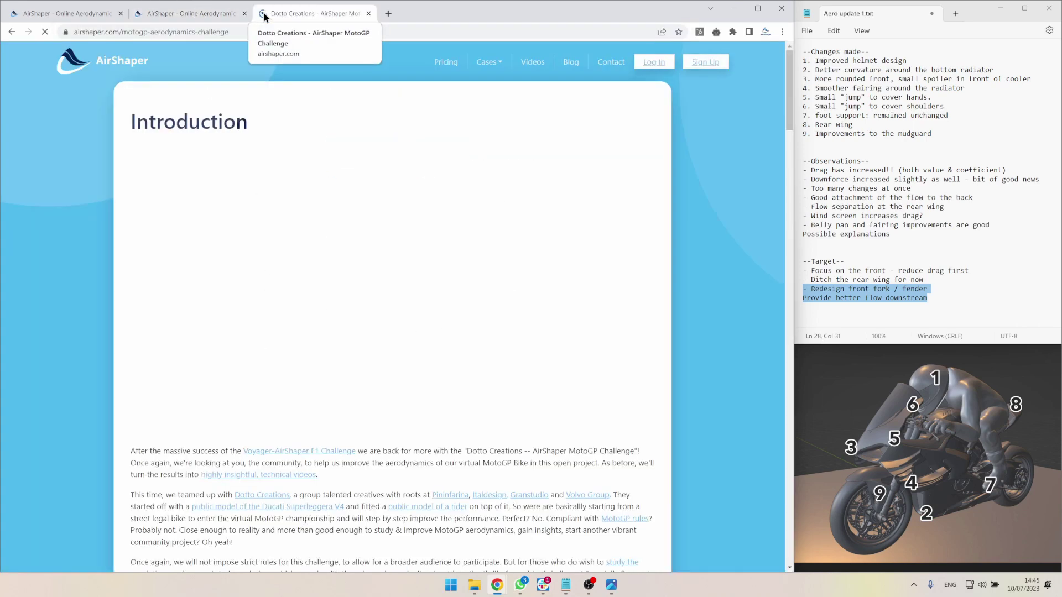
pyautogui.scroll(-12, 473, 288)
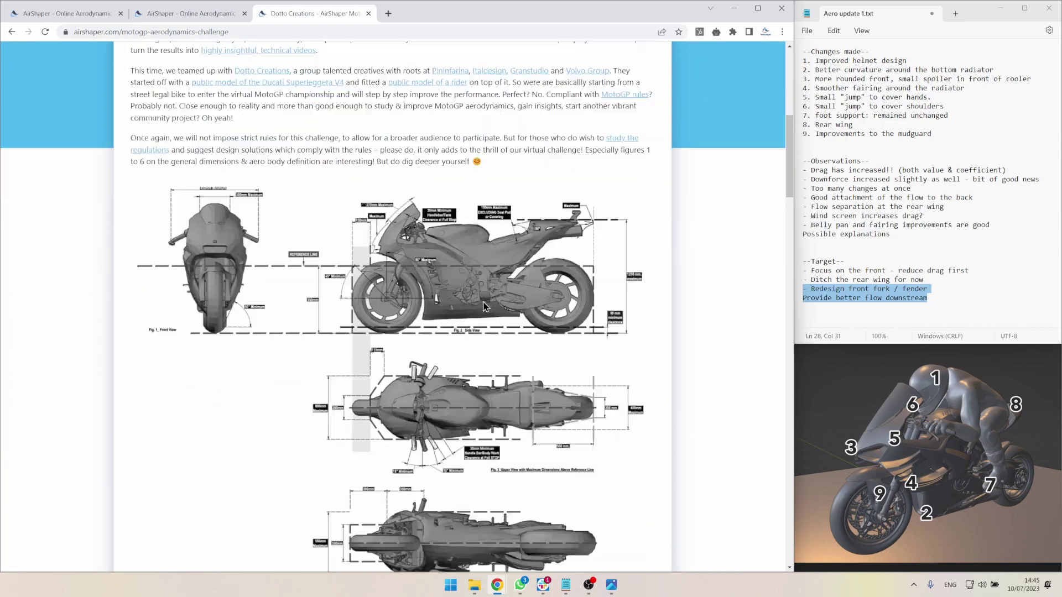
pyautogui.scroll(-11, 473, 292)
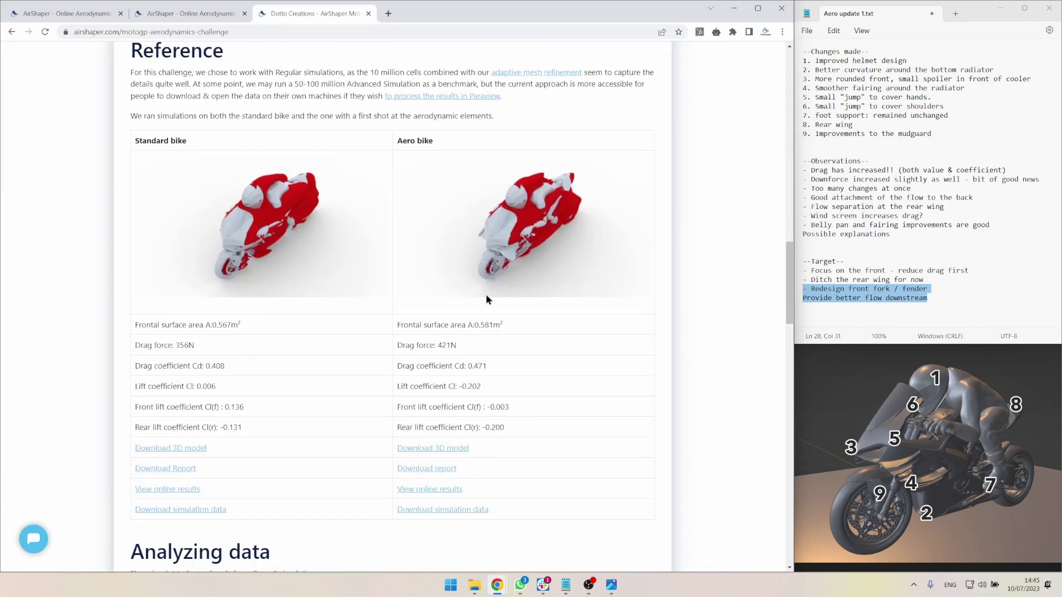
pyautogui.scroll(-12, 318, 380)
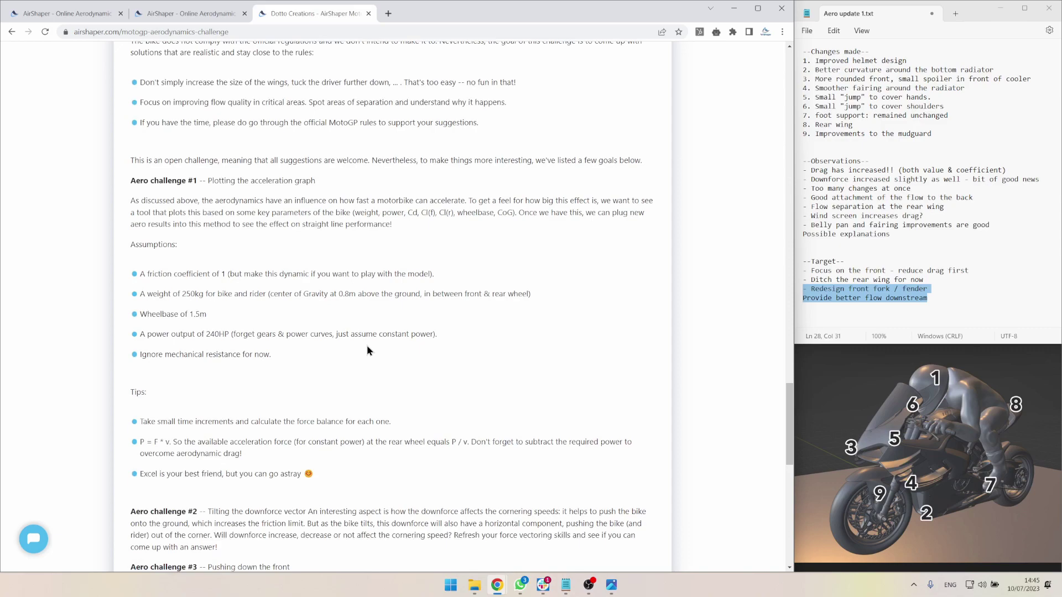
# - Read through Aero challenges #1 to #3 and the section on sharing ideas on the challenge page
pyautogui.scroll(7, 376, 359)
pyautogui.scroll(-8, 387, 365)
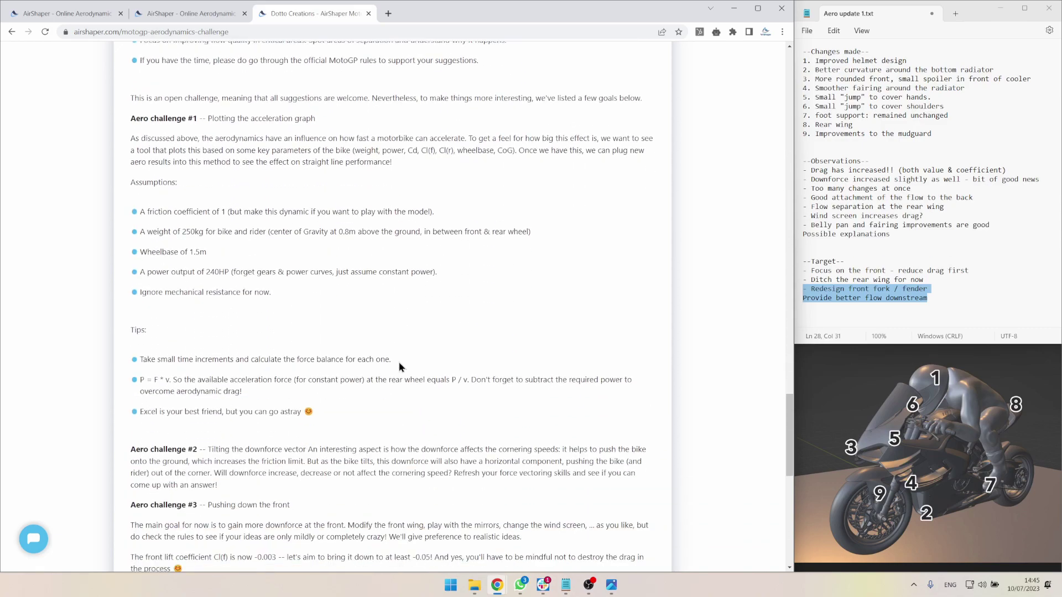
pyautogui.moveTo(462, 380); pyautogui.dragTo(302, 232)
pyautogui.click(343, 265)
pyautogui.scroll(-7, 353, 293)
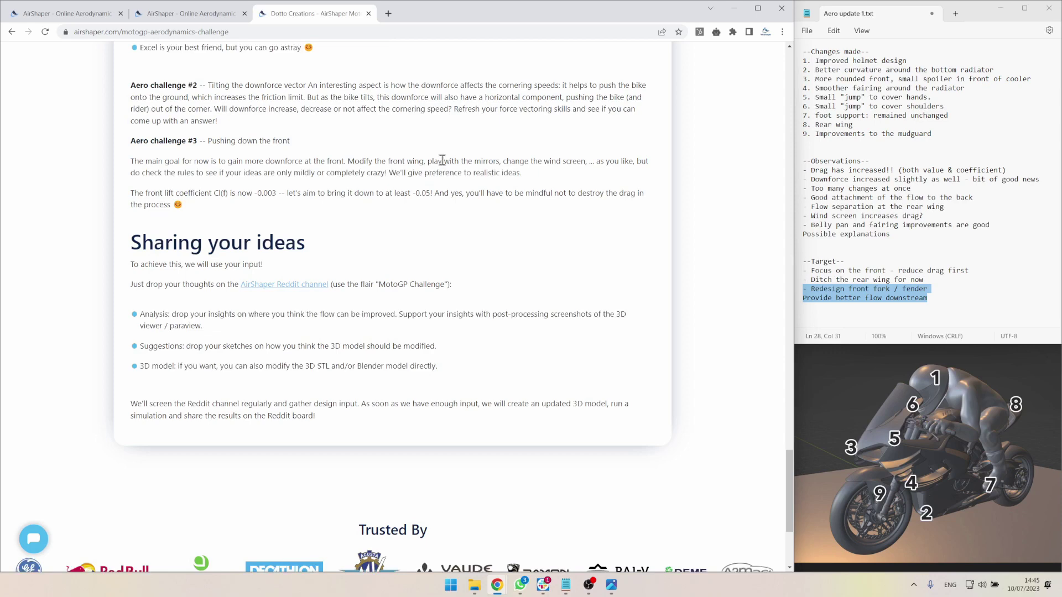
pyautogui.scroll(3, 509, 249)
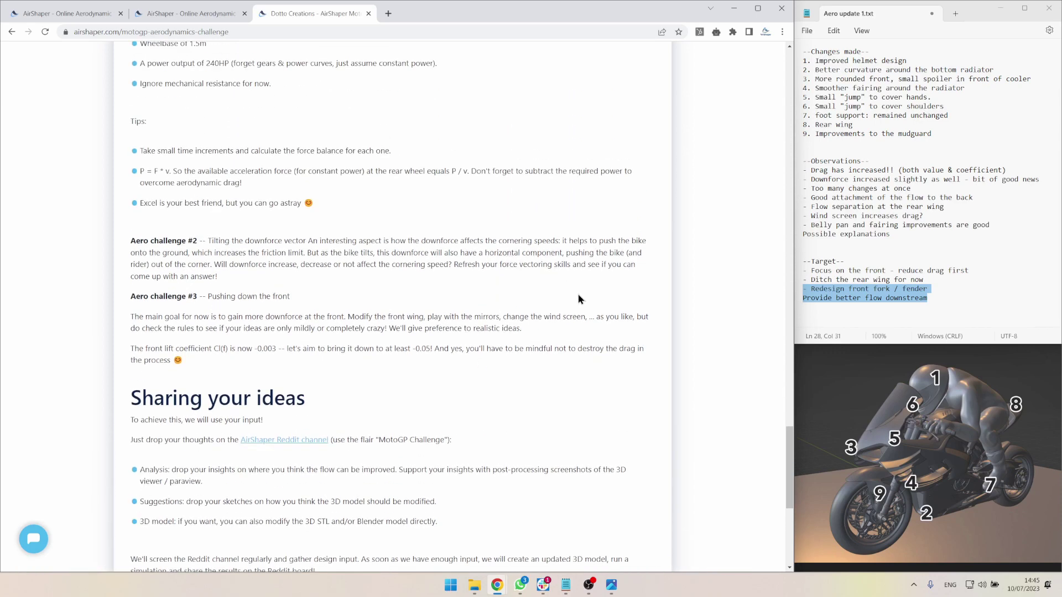
pyautogui.scroll(9, 595, 340)
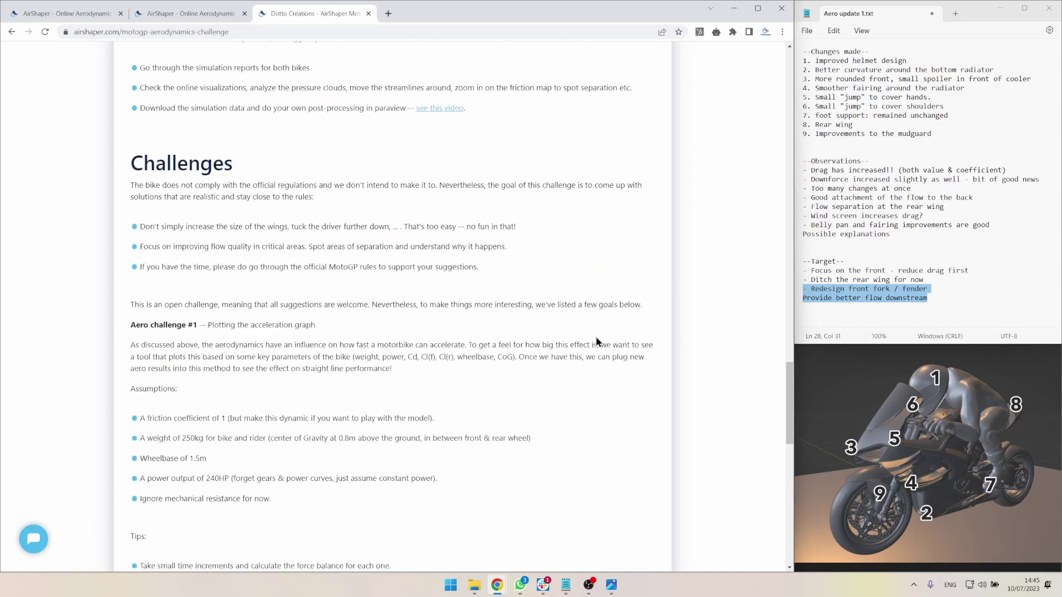